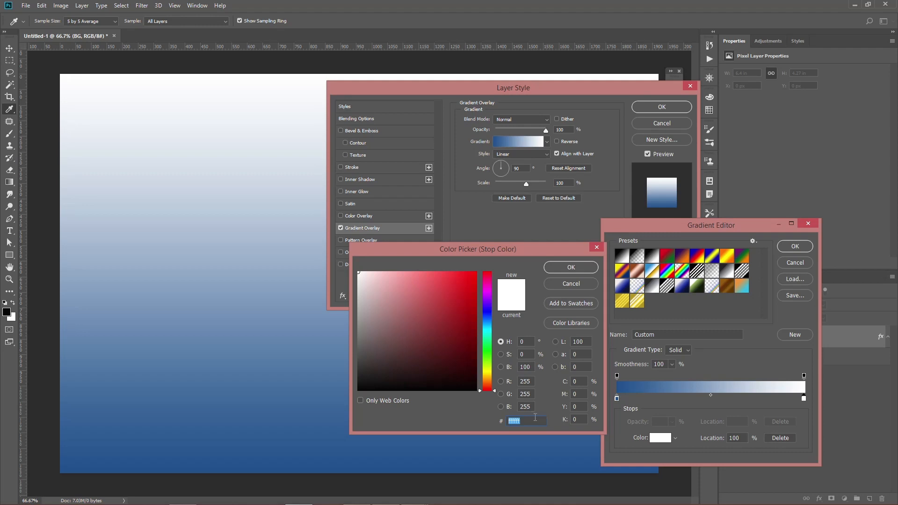
Set the gradient's end color stop to #01073d and accept the edited gradient.
{"action": "type", "text": "01"}
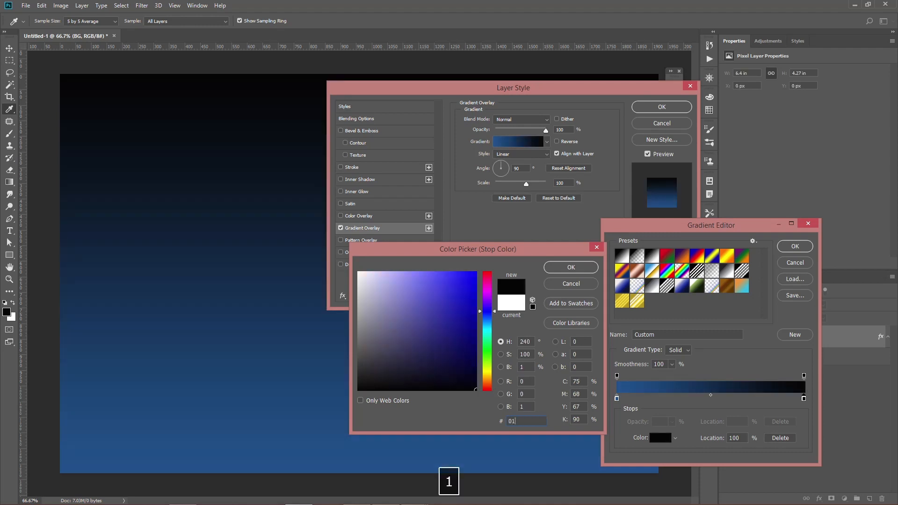
{"action": "type", "text": "073d"}
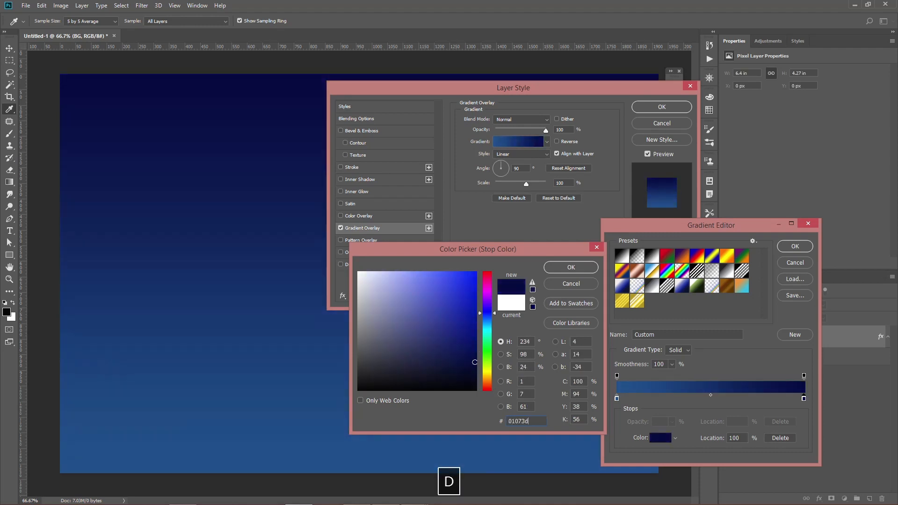
{"action": "left_click", "coordinate": [575, 269]}
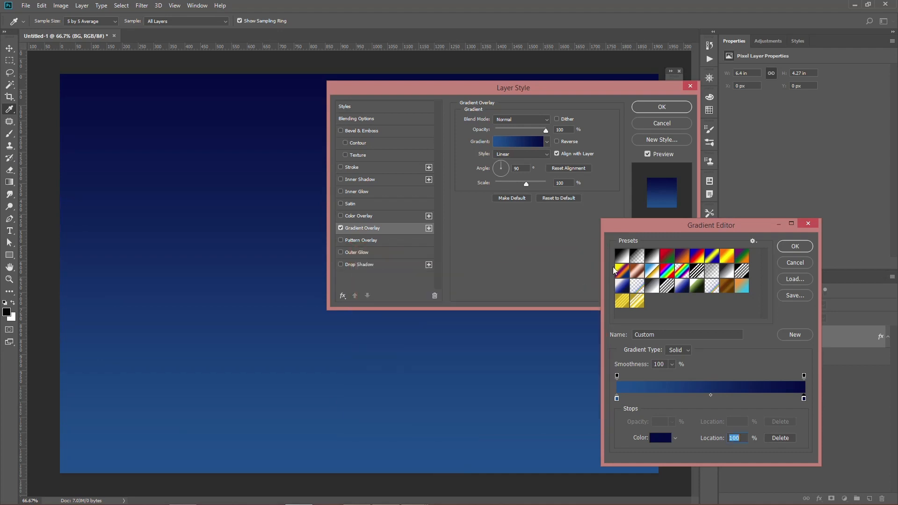
{"action": "left_click", "coordinate": [796, 247]}
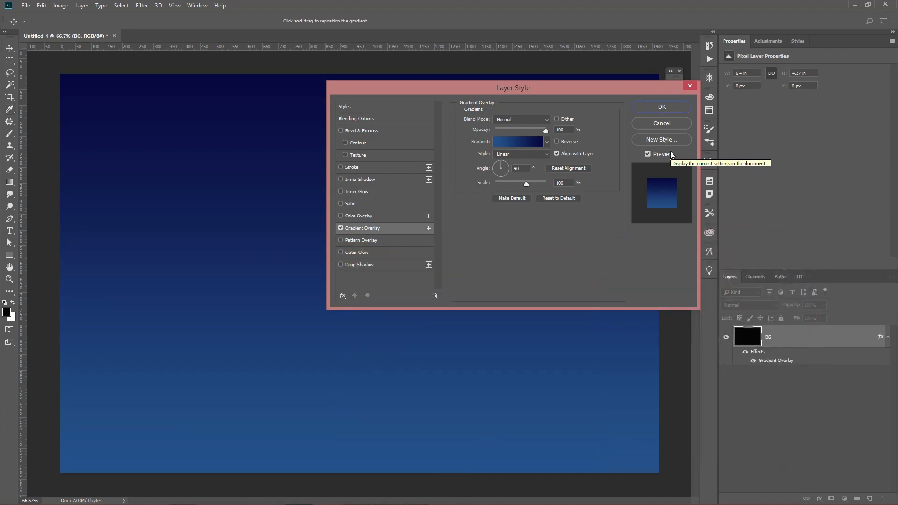
Make the BG layer's gradient overlay Radial with 90% opacity and 150% scale.
{"action": "left_click", "coordinate": [519, 154]}
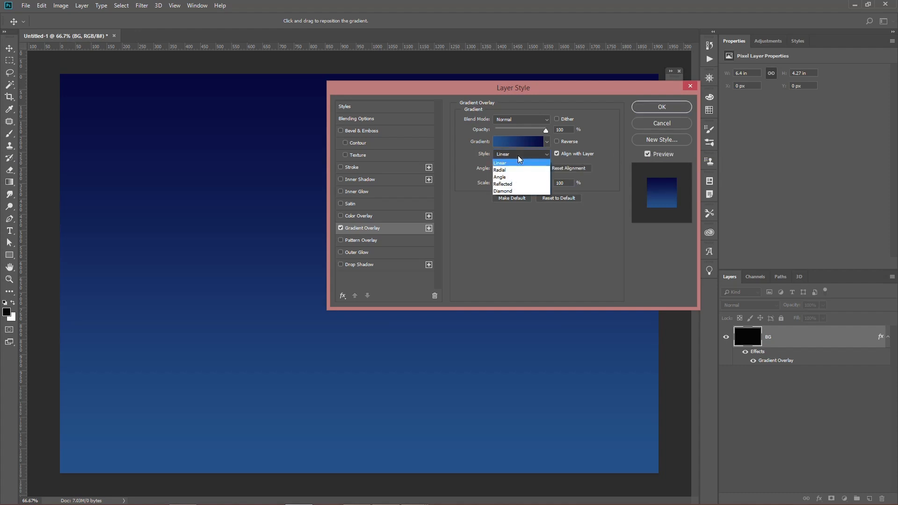
{"action": "left_click", "coordinate": [519, 171]}
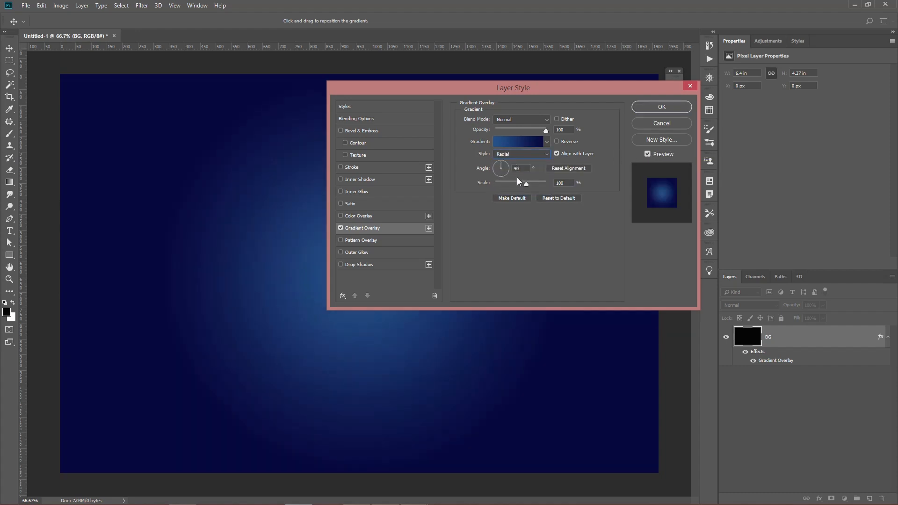
{"action": "type", "text": "90"}
{"action": "left_click_drag", "start_coordinate": [527, 183], "coordinate": [594, 189]}
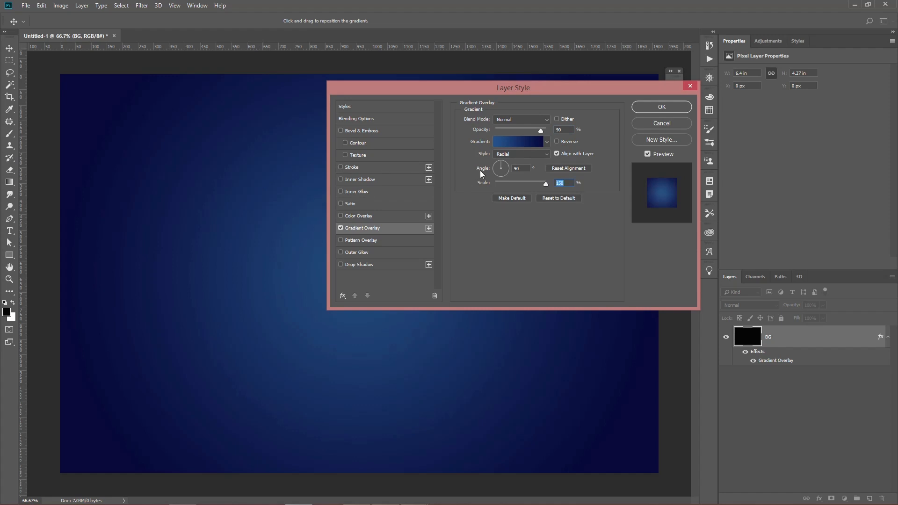
Add a Pattern Overlay with the diagonal line pattern at 80% opacity to the BG layer and apply the layer style.
{"action": "left_click", "coordinate": [361, 240]}
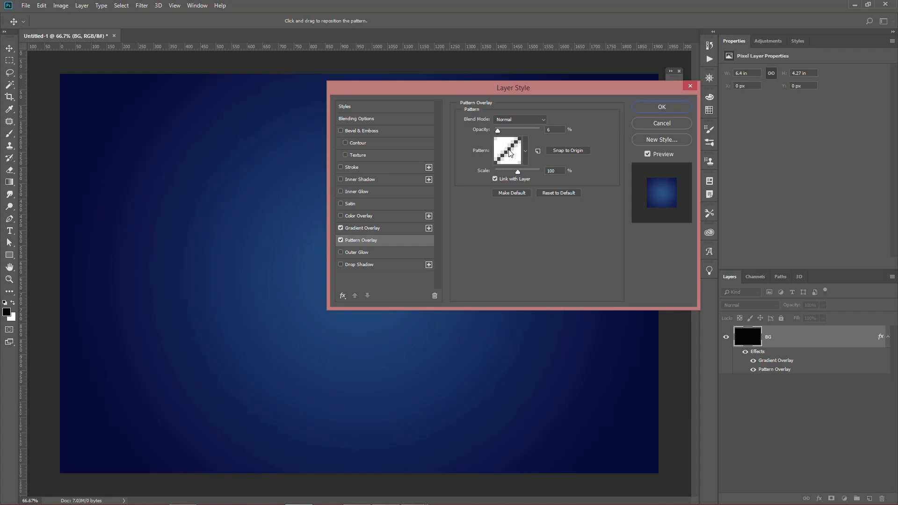
{"action": "left_click_drag", "start_coordinate": [498, 131], "coordinate": [524, 134]}
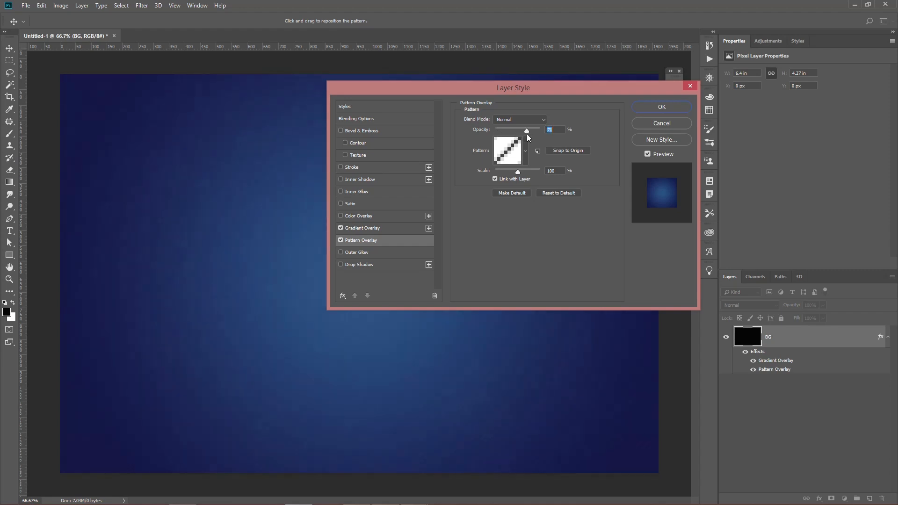
{"action": "left_click_drag", "start_coordinate": [531, 134], "coordinate": [532, 134]}
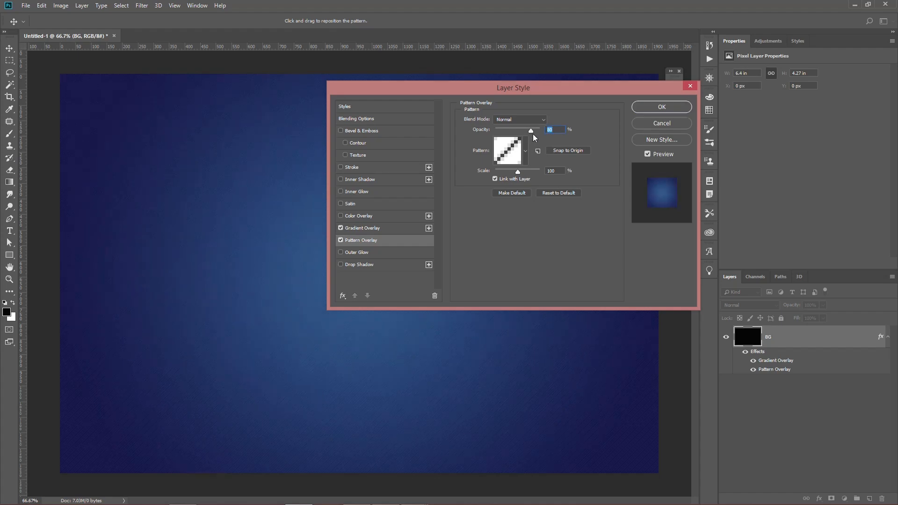
{"action": "left_click", "coordinate": [649, 108]}
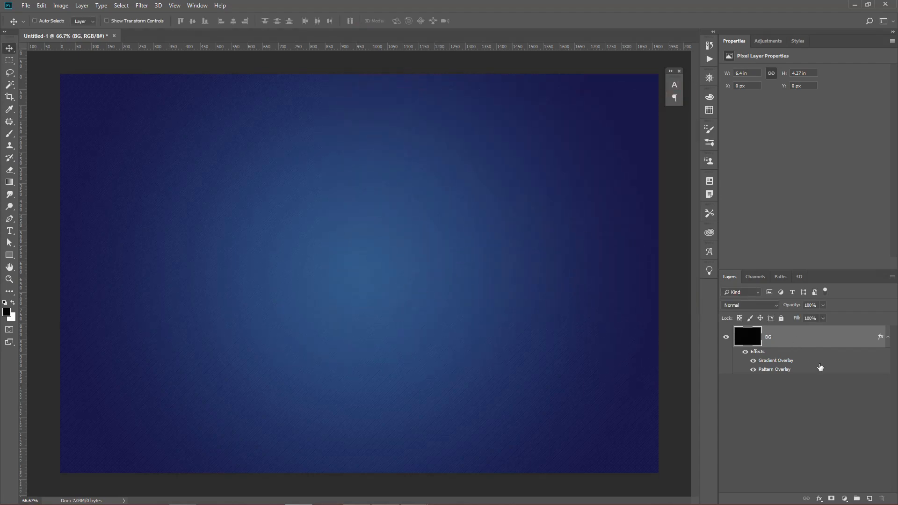
Create a new layer above BG and name it "diagonal rectangle".
{"action": "left_click", "coordinate": [869, 499]}
{"action": "double_click", "coordinate": [774, 337]}
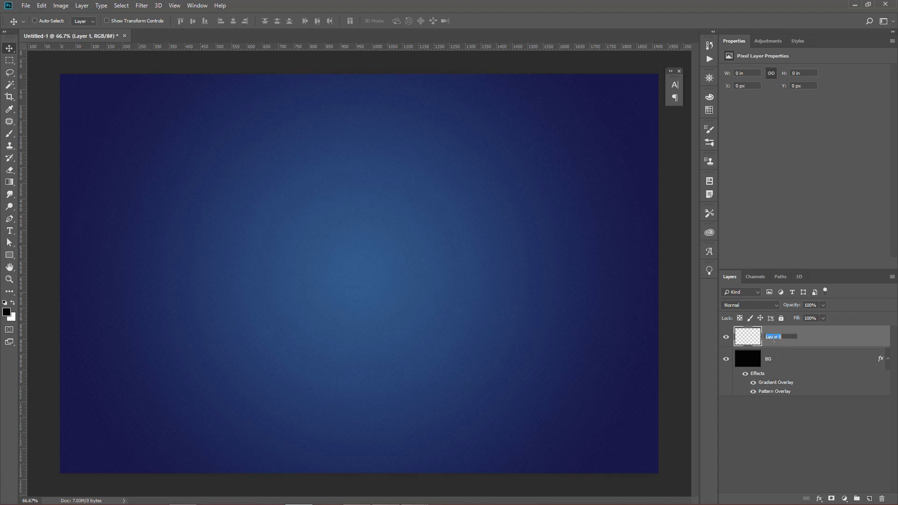
{"action": "type", "text": "diagon"}
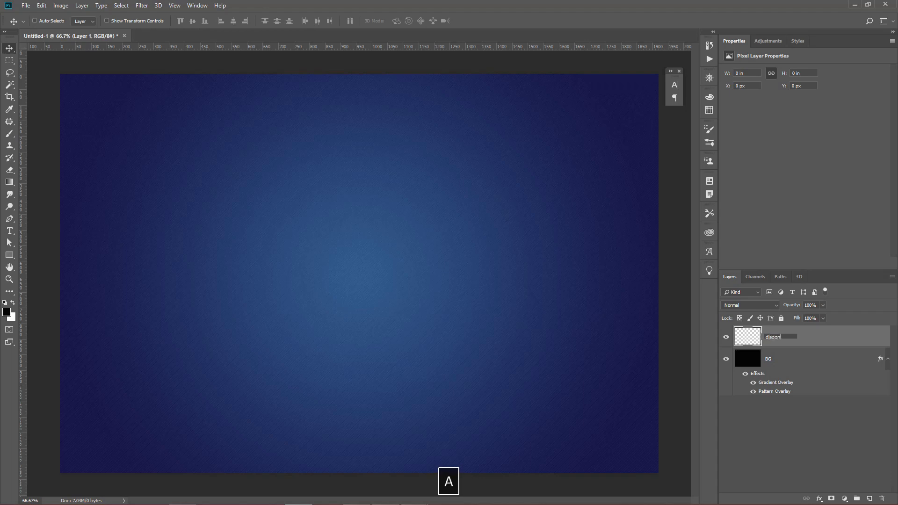
{"action": "type", "text": "al rectangle"}
{"action": "key", "text": "Return"}
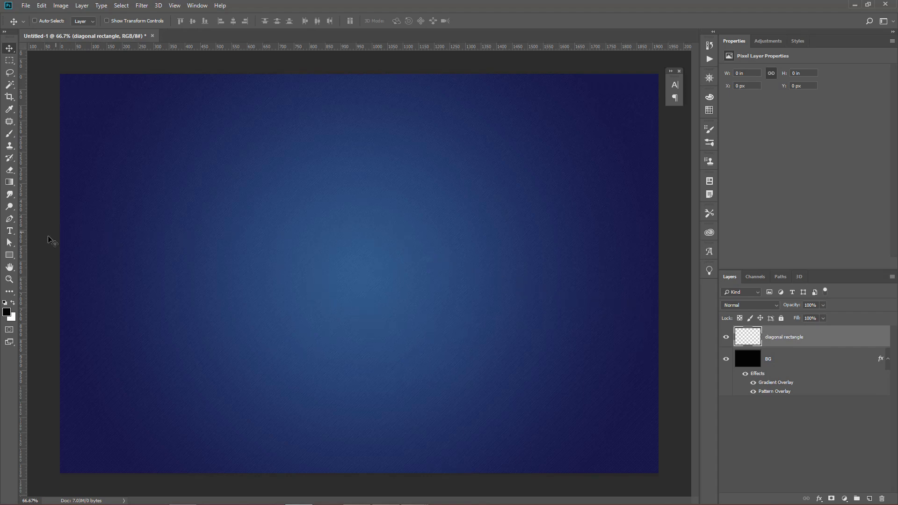
Draw a black vertical rectangle about 275 × 1314 px spanning the full canvas height and center it horizontally on the canvas.
{"action": "left_click", "coordinate": [9, 255]}
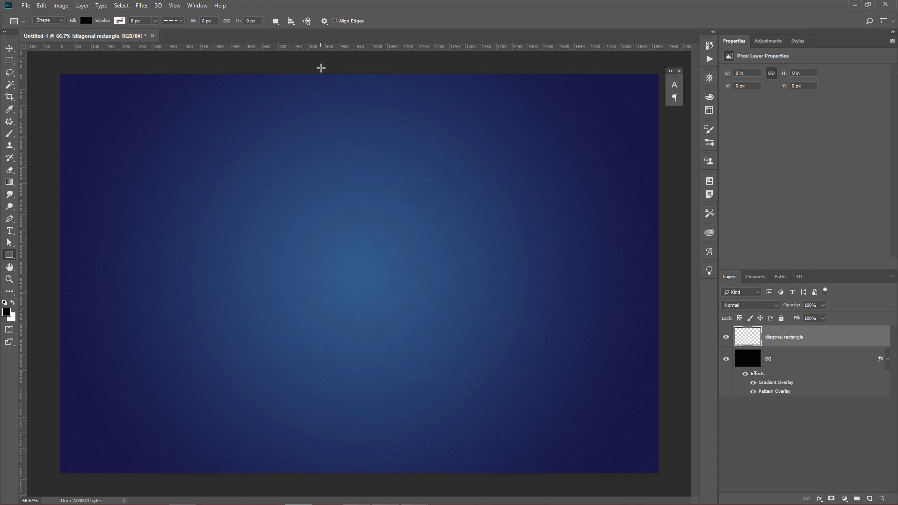
{"action": "left_click_drag", "start_coordinate": [322, 69], "coordinate": [407, 477]}
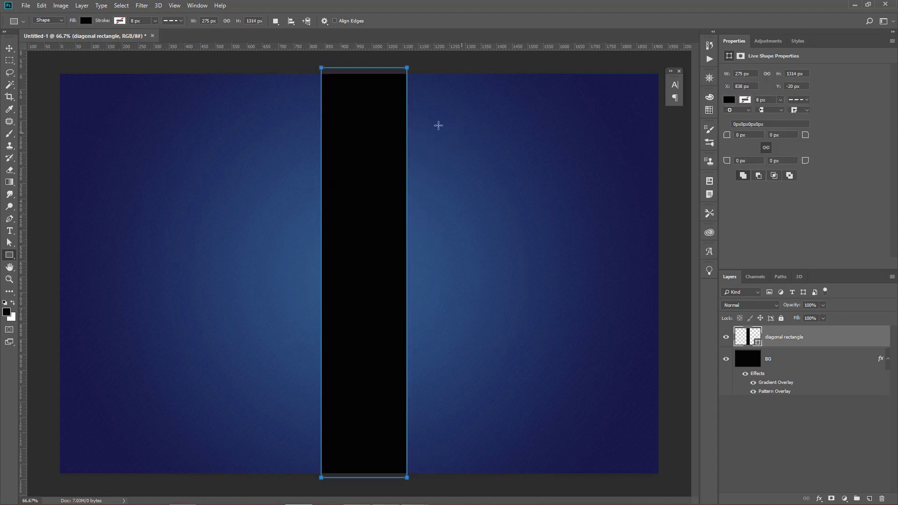
{"action": "key", "text": "a"}
{"action": "left_click", "coordinate": [308, 77]}
{"action": "key", "text": "ctrl+a"}
{"action": "key", "text": "v"}
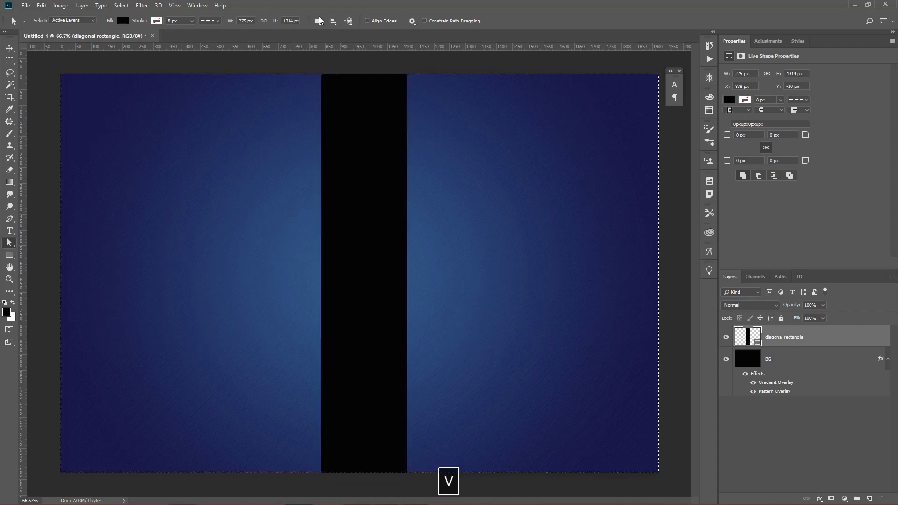
{"action": "left_click", "coordinate": [233, 20]}
{"action": "key", "text": "ctrl+d"}
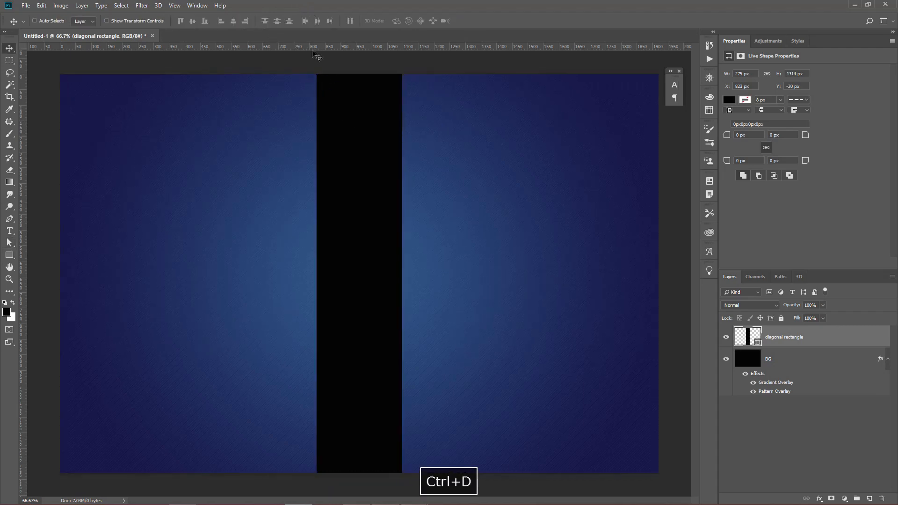
Slant the rectangle by shifting its top corners 250 px right and its bottom corners about 138 px left, converting it to a regular path.
{"action": "key", "text": "a"}
{"action": "left_click_drag", "start_coordinate": [402, 68], "coordinate": [482, 79]}
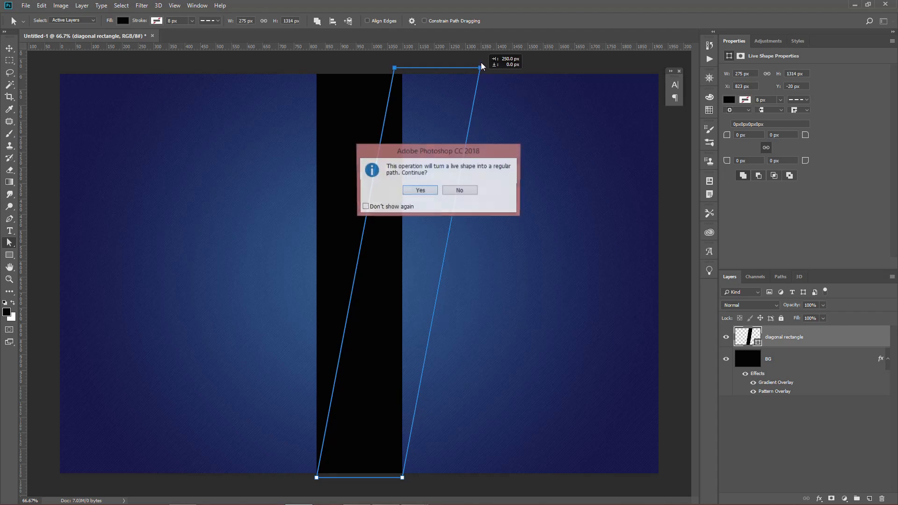
{"action": "left_click", "coordinate": [423, 191]}
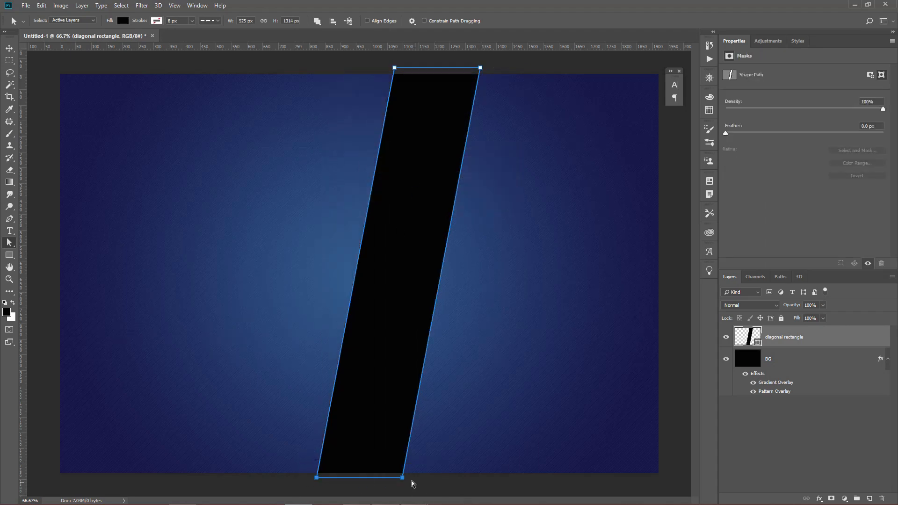
{"action": "left_click_drag", "start_coordinate": [401, 477], "coordinate": [359, 479]}
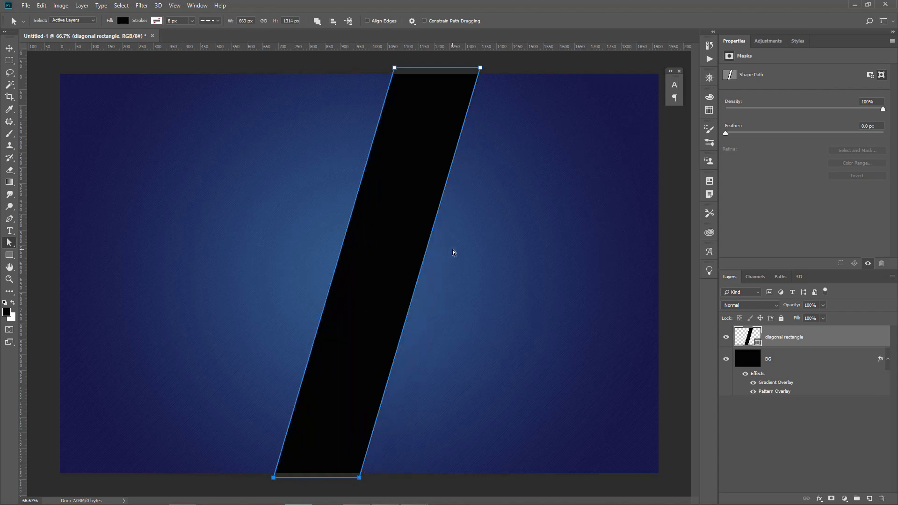
Center the slanted band horizontally on the canvas and set its layer opacity to 30%.
{"action": "key", "text": "Return"}
{"action": "key", "text": "v"}
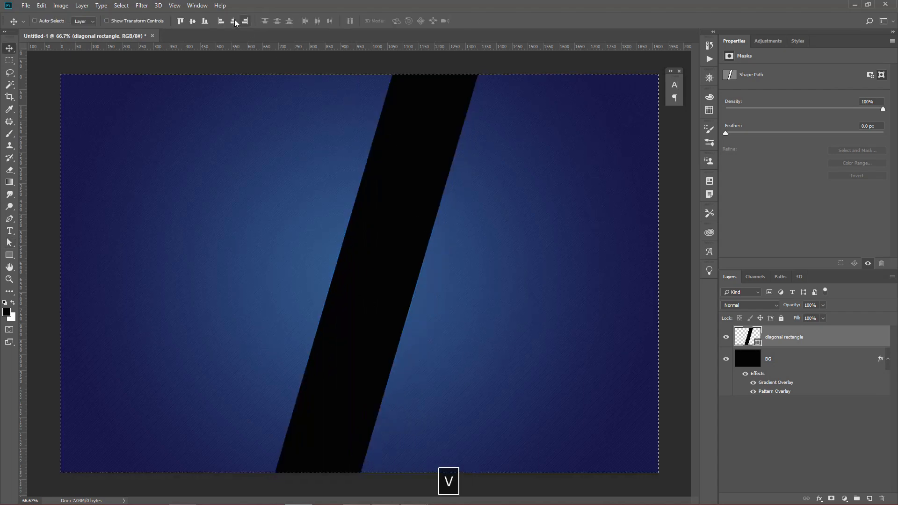
{"action": "left_click", "coordinate": [234, 22]}
{"action": "key", "text": "ctrl+d"}
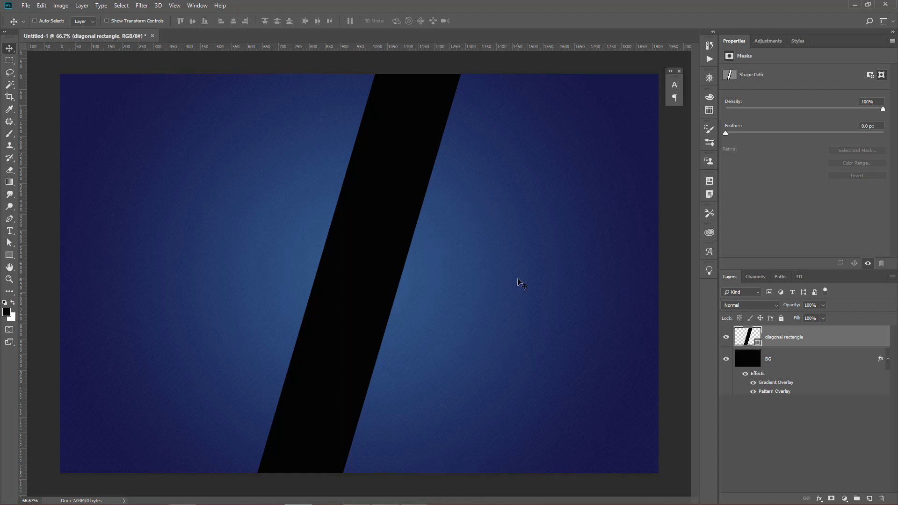
{"action": "type", "text": "30"}
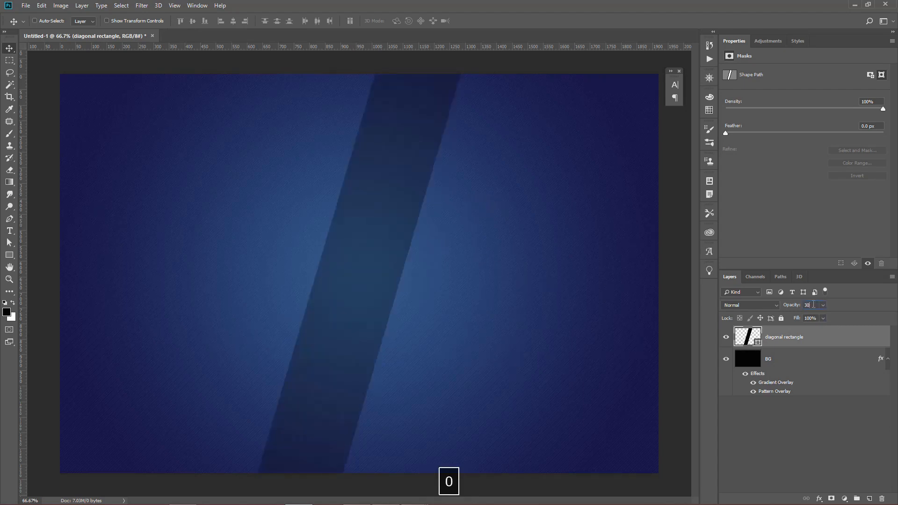
{"action": "key", "text": "Return"}
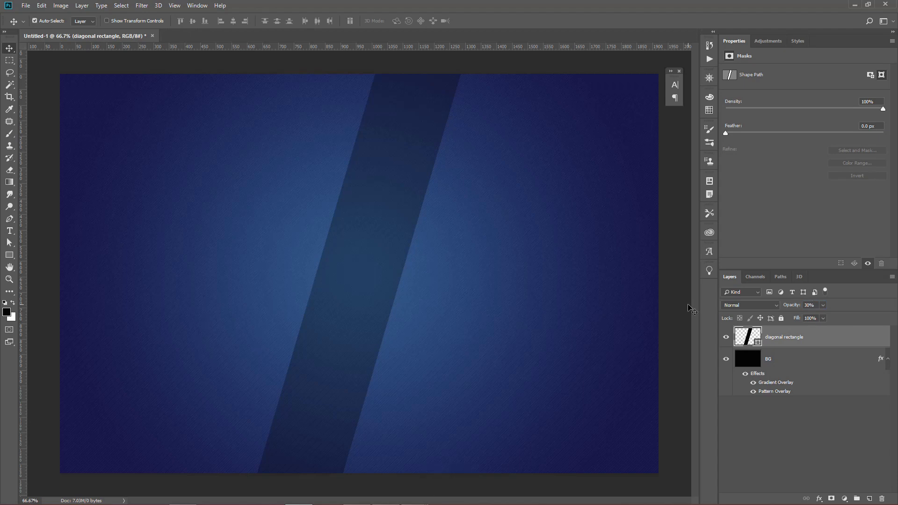
Duplicate the diagonal rectangle layer and move the copy right so it sits beside the original with a thin gap.
{"action": "key", "text": "ctrl+j"}
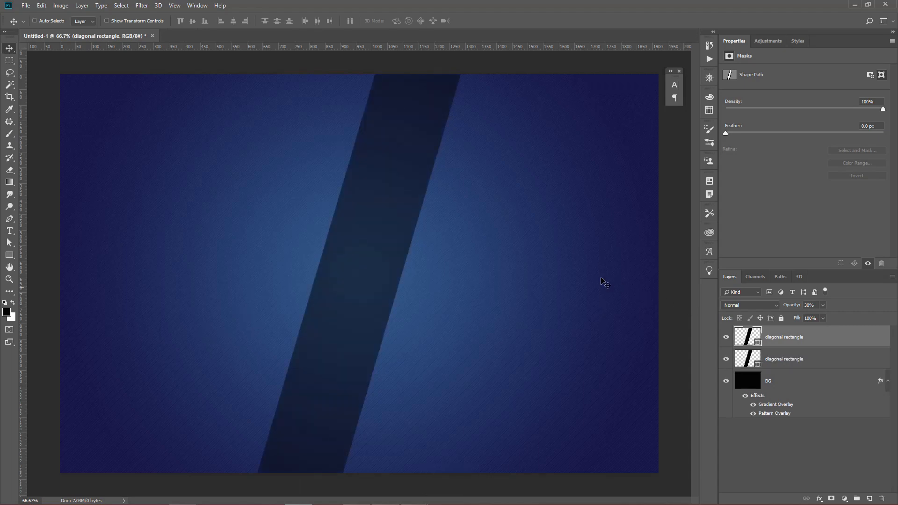
{"action": "key", "text": "v"}
{"action": "left_click_drag", "start_coordinate": [382, 237], "coordinate": [469, 242]}
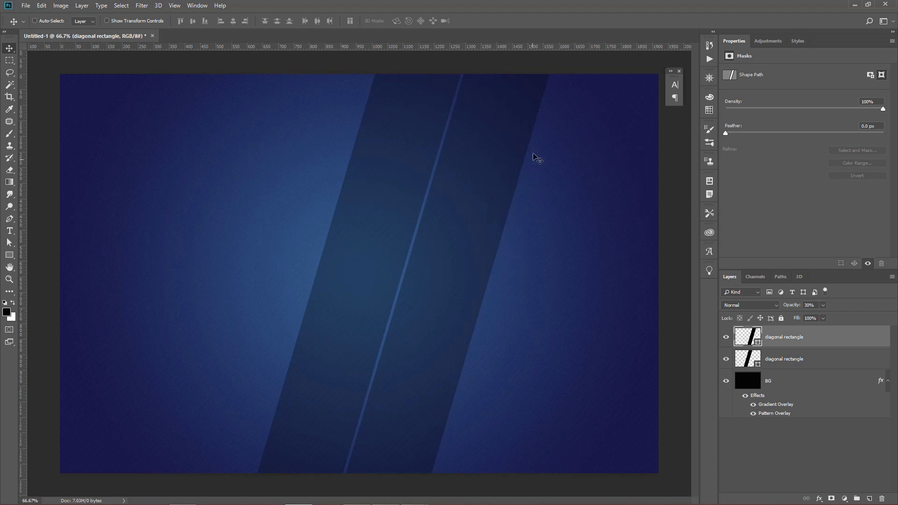
Narrow the copied band to a thin diagonal stripe by moving its two right anchor points about 261 px left.
{"action": "key", "text": "a"}
{"action": "left_click", "coordinate": [547, 67]}
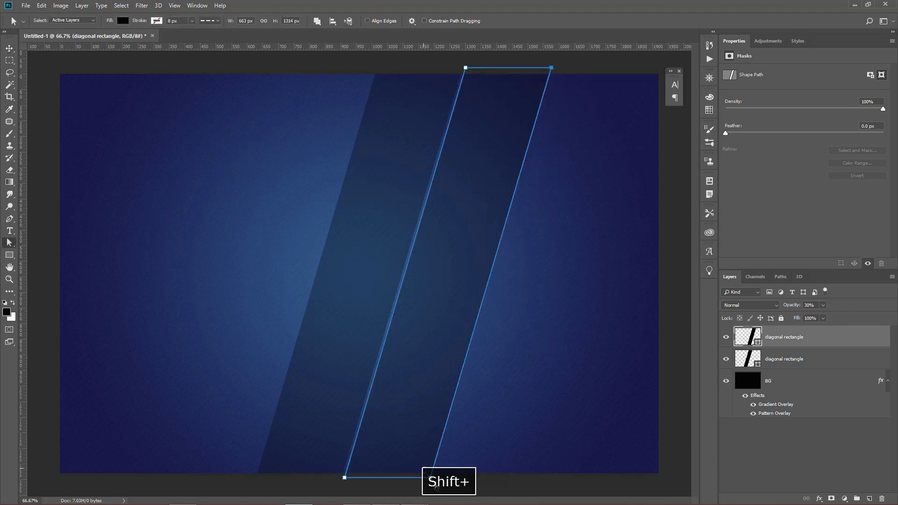
{"action": "left_click_drag", "start_coordinate": [433, 477], "coordinate": [350, 476]}
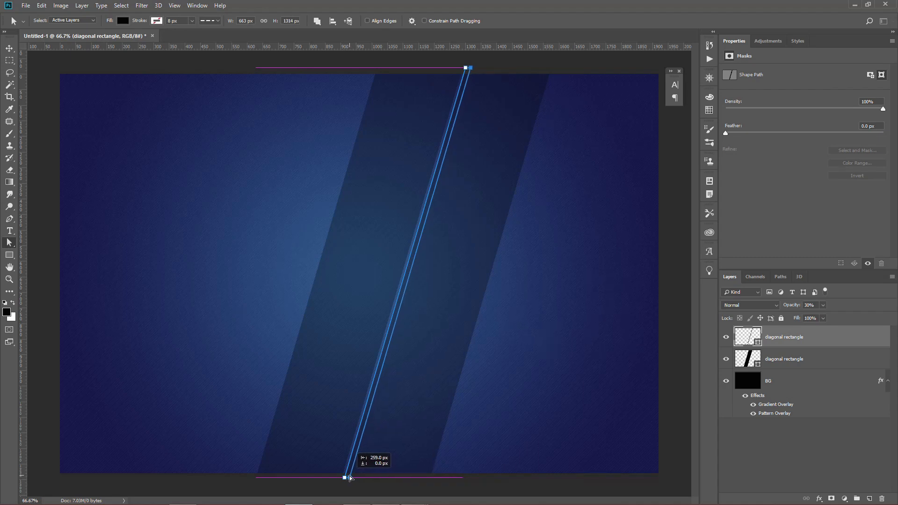
{"action": "left_click_drag", "start_coordinate": [350, 477], "coordinate": [350, 477]}
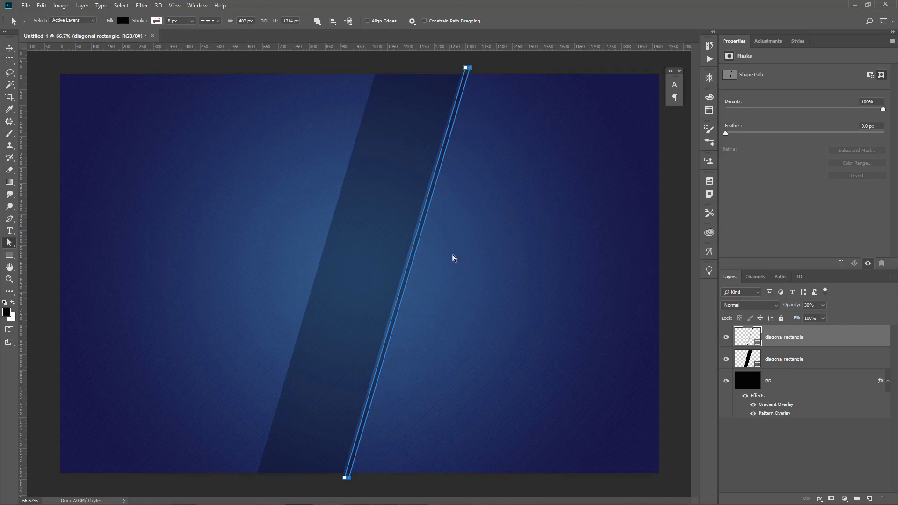
Fill the thin diagonal stripe with white (#ffffff) and set its layer opacity to 50%.
{"action": "double_click", "coordinate": [757, 345]}
{"action": "type", "text": "ffffff"}
{"action": "key", "text": "Return"}
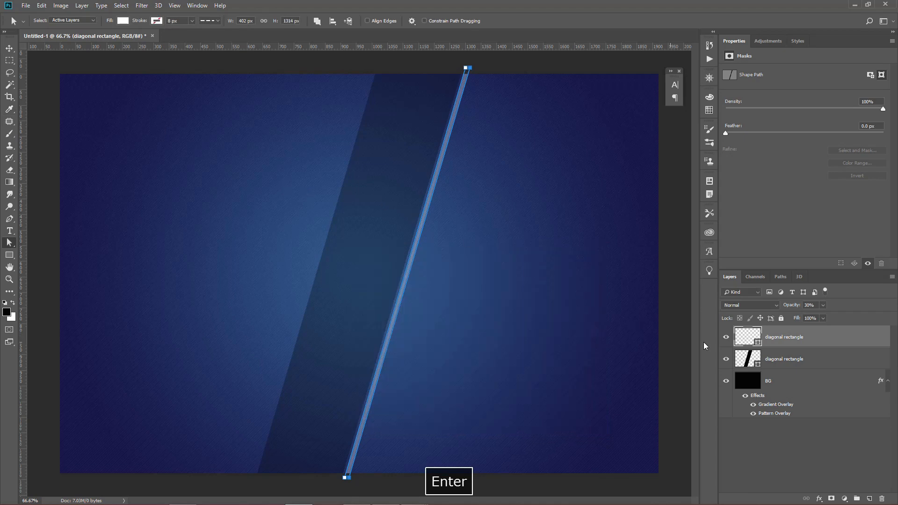
{"action": "left_click", "coordinate": [815, 304]}
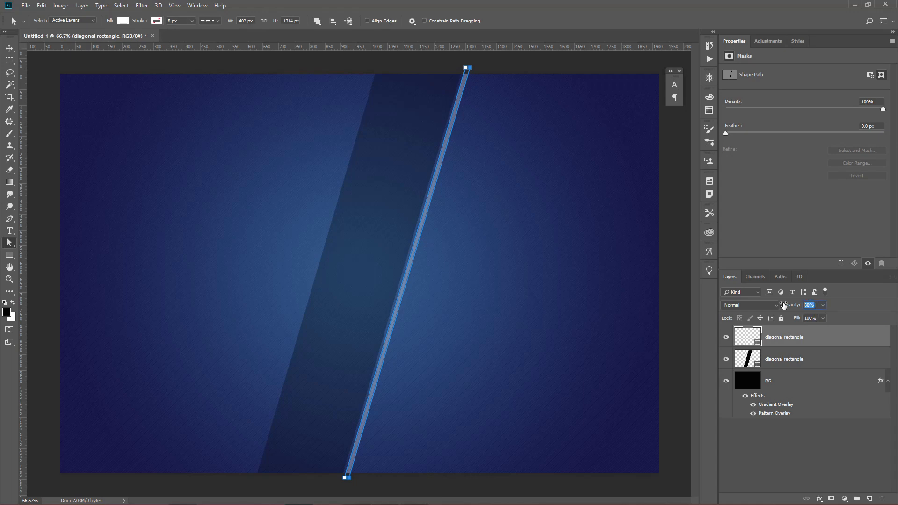
{"action": "type", "text": "50"}
{"action": "key", "text": "Return"}
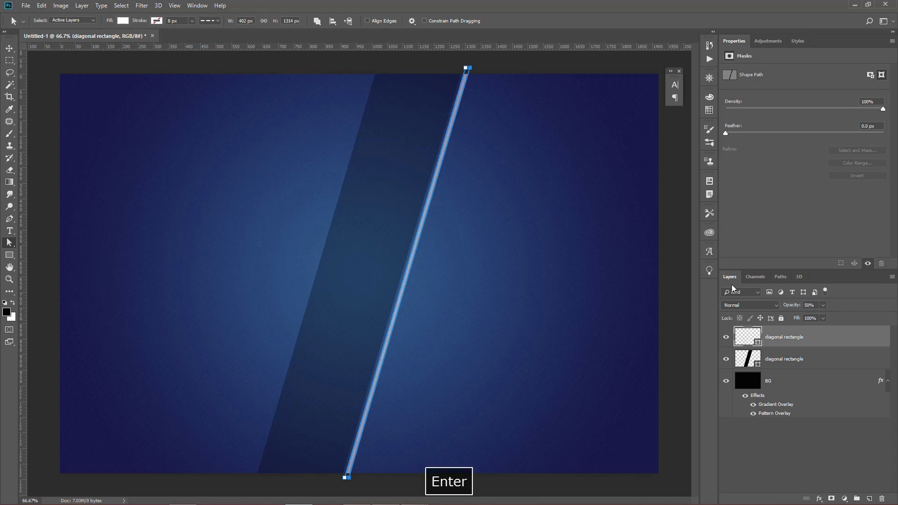
Place a duplicate of the white stripe just to its right and set the duplicate's opacity to 25%.
{"action": "key", "text": "v"}
{"action": "left_click_drag", "start_coordinate": [426, 219], "coordinate": [436, 220]}
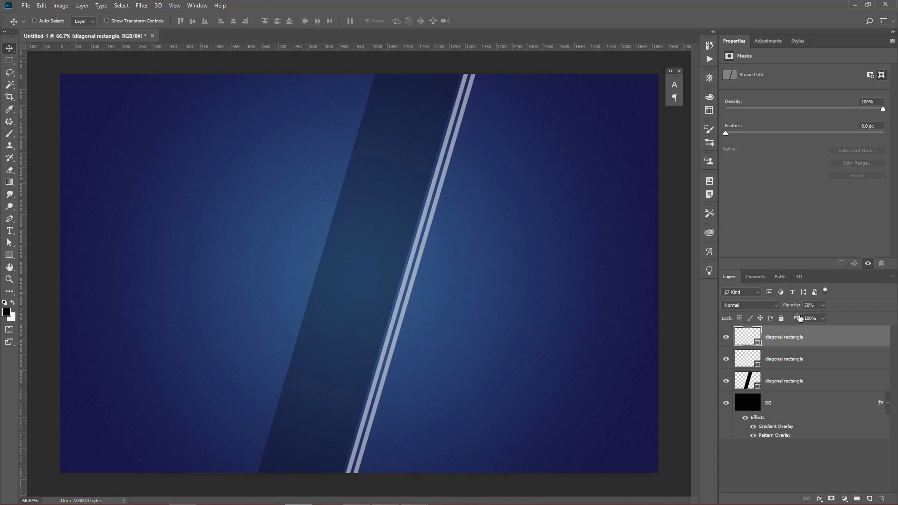
{"action": "left_click", "coordinate": [813, 306]}
{"action": "type", "text": "25"}
{"action": "key", "text": "Return"}
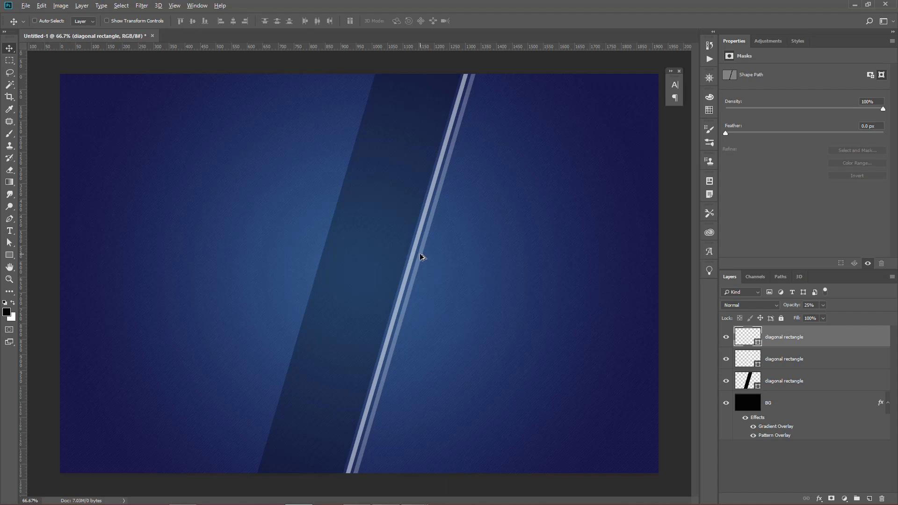
Place another duplicate of the faint white stripe just to its right and set the duplicate's opacity to 10%.
{"action": "left_click_drag", "start_coordinate": [423, 257], "coordinate": [434, 257]}
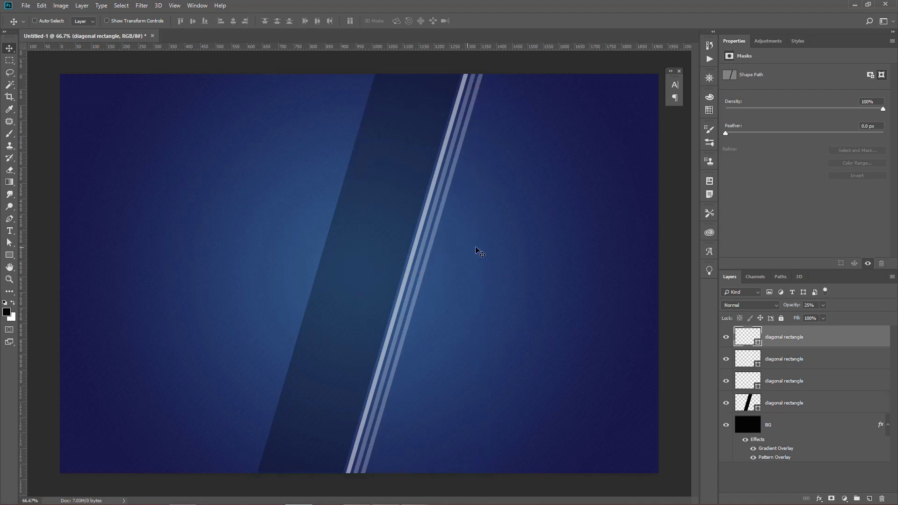
{"action": "left_click", "coordinate": [809, 305]}
{"action": "type", "text": "10"}
{"action": "key", "text": "Return"}
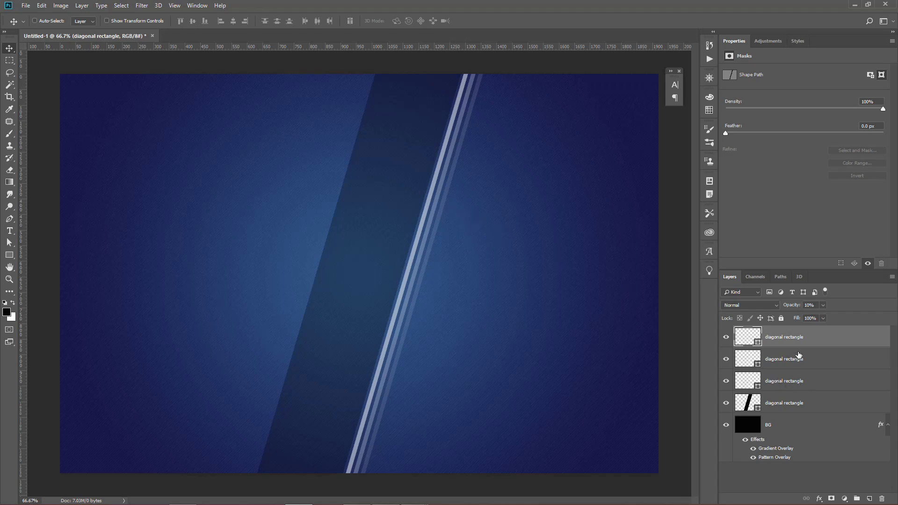
Group the three thin white stripe layers and name the group "side lines".
{"action": "left_click", "coordinate": [810, 384], "text": "shift"}
{"action": "left_click", "coordinate": [857, 499]}
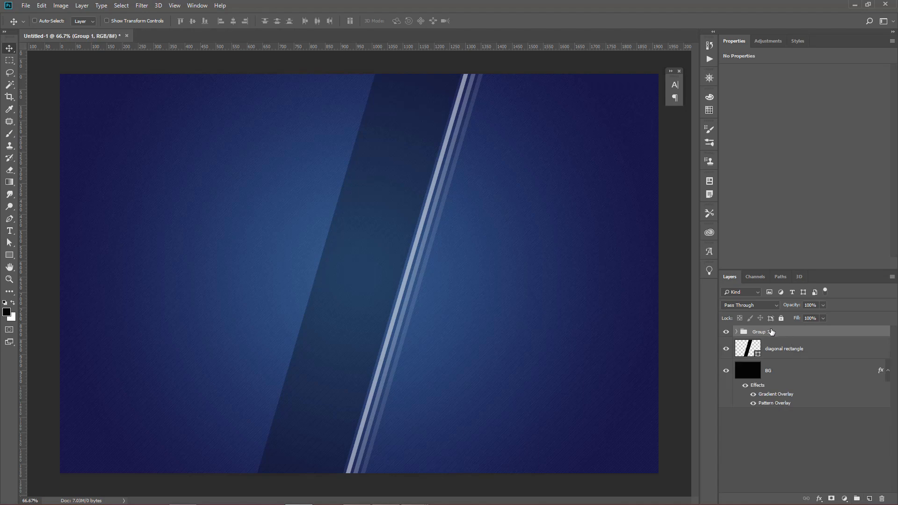
{"action": "double_click", "coordinate": [763, 331]}
{"action": "type", "text": "side lines"}
{"action": "key", "text": "Return"}
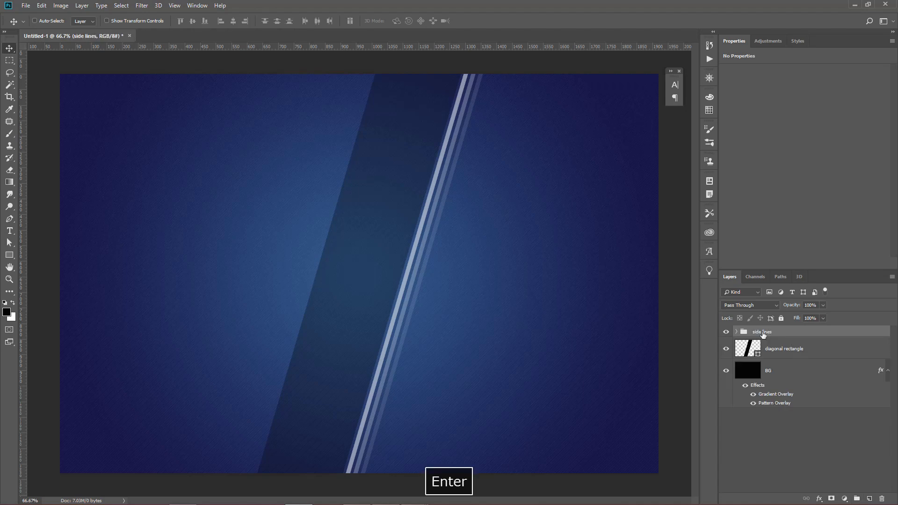
Duplicate the side lines group to the dark band's left edge, flip the copy horizontally and vertically, and nudge it into place.
{"action": "left_click_drag", "start_coordinate": [393, 232], "coordinate": [316, 237]}
{"action": "key", "text": "Right"}
{"action": "key", "text": "Right"}
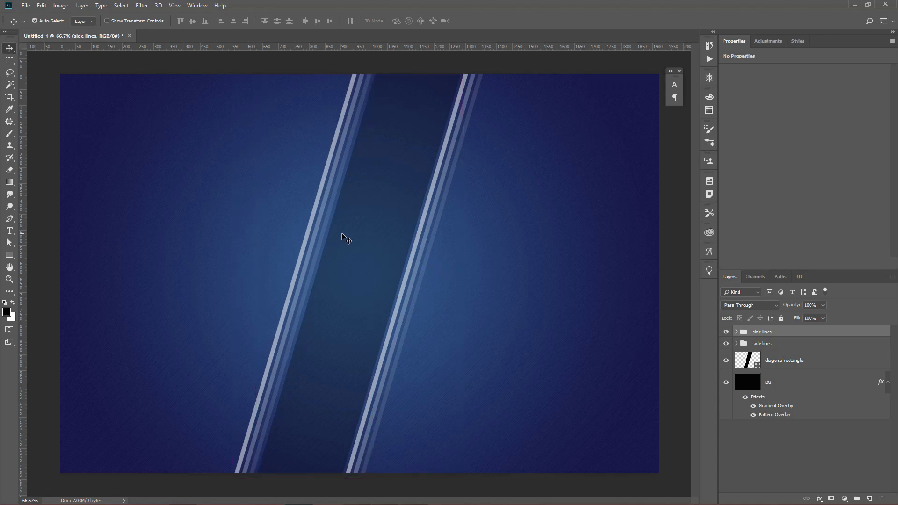
{"action": "key", "text": "ctrl+t"}
{"action": "right_click", "coordinate": [334, 234]}
{"action": "left_click", "coordinate": [378, 352]}
{"action": "right_click", "coordinate": [327, 241]}
{"action": "left_click", "coordinate": [370, 366]}
{"action": "key", "text": "Return"}
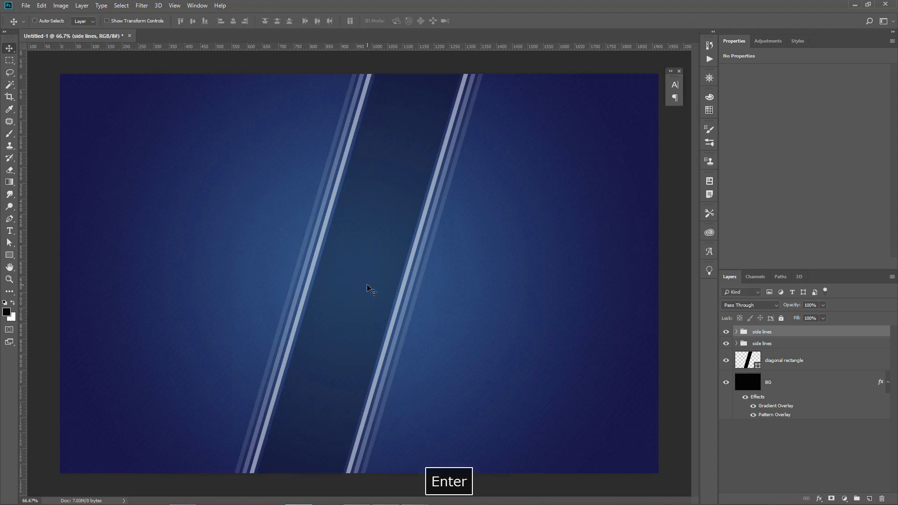
{"action": "key", "text": "Right"}
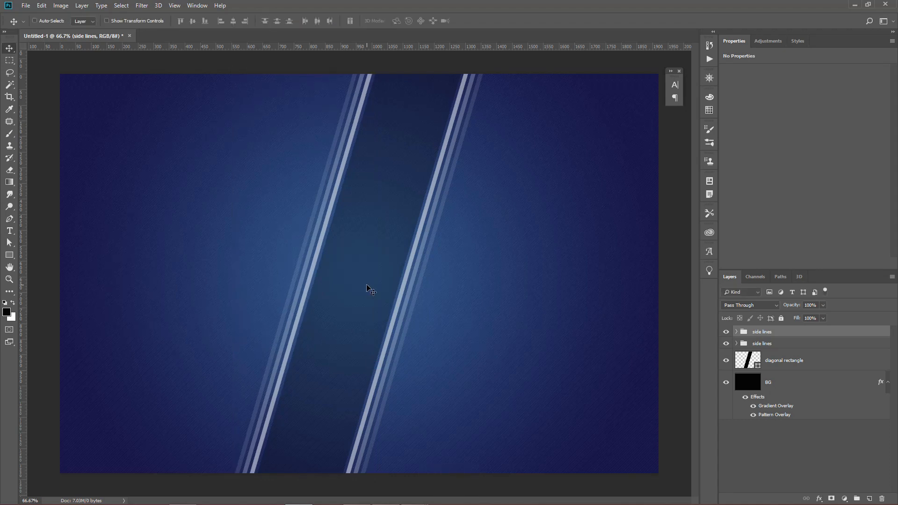
Shift the diagonal rectangle and both side lines groups slightly right together, leaving only the topmost side lines group selected.
{"action": "left_click", "coordinate": [825, 367], "text": "shift"}
{"action": "left_click_drag", "start_coordinate": [413, 243], "coordinate": [420, 242]}
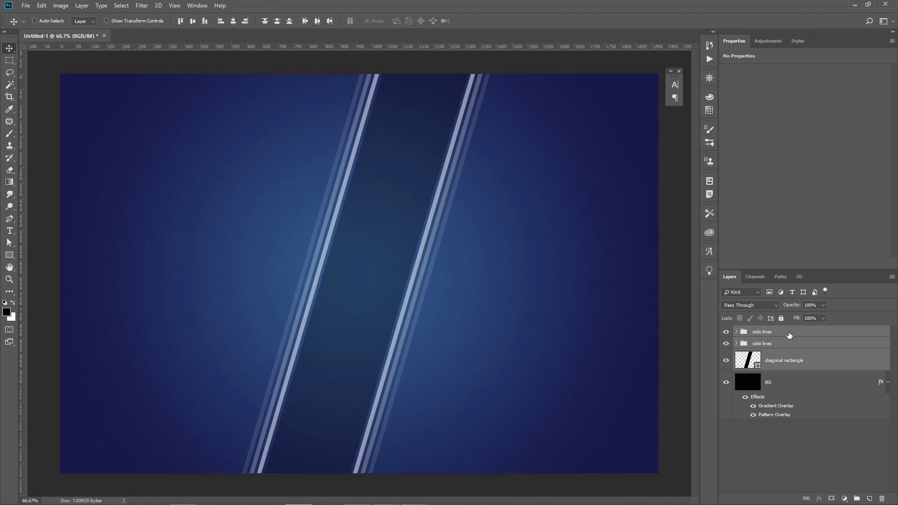
{"action": "left_click", "coordinate": [759, 333]}
Open the logo files 800px-Liverpool_FC.svg.png and 800px-Tottenham_Hotspur.svg.png.
{"action": "left_click", "coordinate": [26, 5]}
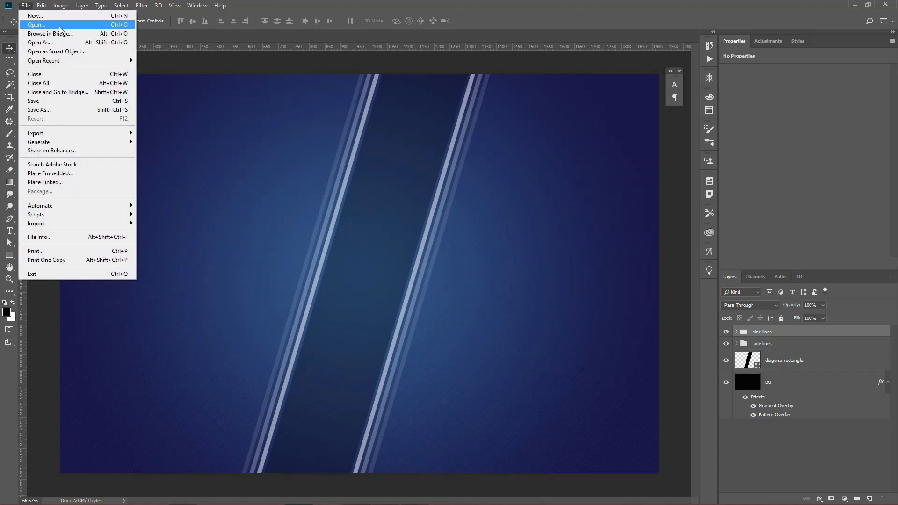
{"action": "left_click", "coordinate": [33, 24]}
{"action": "left_click_drag", "start_coordinate": [204, 139], "coordinate": [141, 70]}
{"action": "key", "text": "Return"}
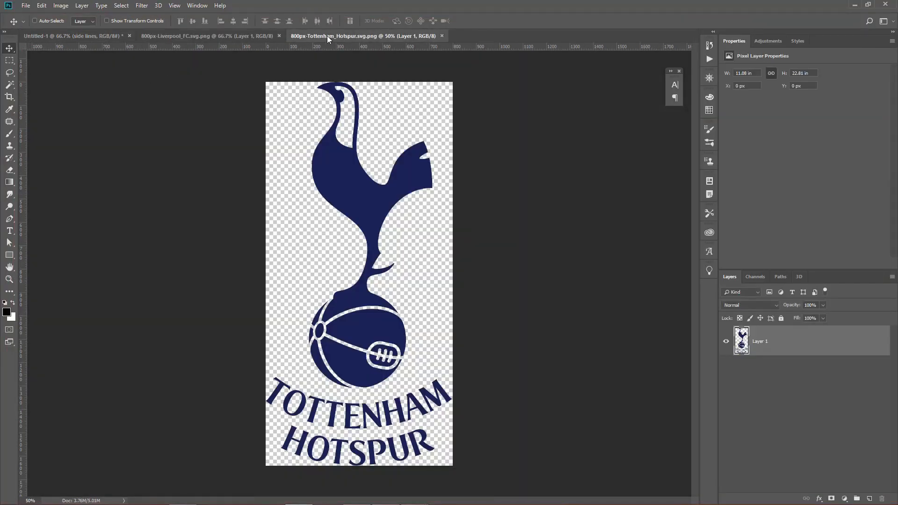
Copy the Liverpool and Tottenham logos into the background document above the side lines and close both source files.
{"action": "left_click_drag", "start_coordinate": [327, 36], "coordinate": [355, 107]}
{"action": "left_click_drag", "start_coordinate": [276, 36], "coordinate": [376, 122]}
{"action": "left_click_drag", "start_coordinate": [297, 203], "coordinate": [196, 211]}
{"action": "key", "text": "ctrl+w"}
{"action": "left_click_drag", "start_coordinate": [407, 184], "coordinate": [212, 217]}
{"action": "key", "text": "ctrl+w"}
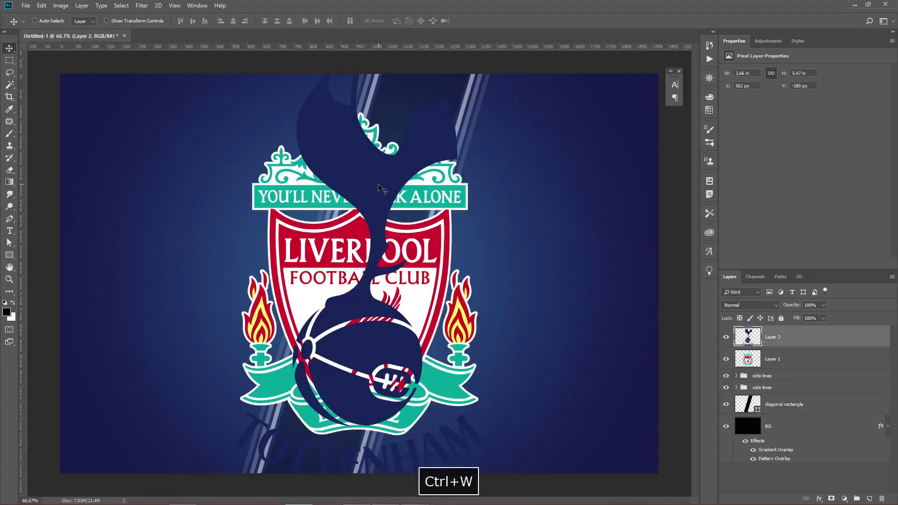
Convert the Tottenham logo layer to a smart object, scale it to 45%, and move it right of the diagonal band.
{"action": "right_click", "coordinate": [802, 341]}
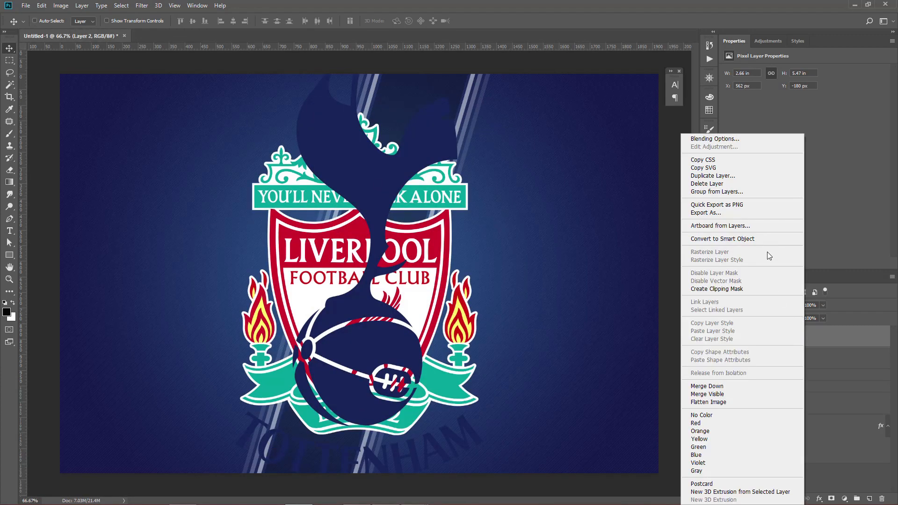
{"action": "left_click", "coordinate": [750, 241]}
{"action": "key", "text": "ctrl+t"}
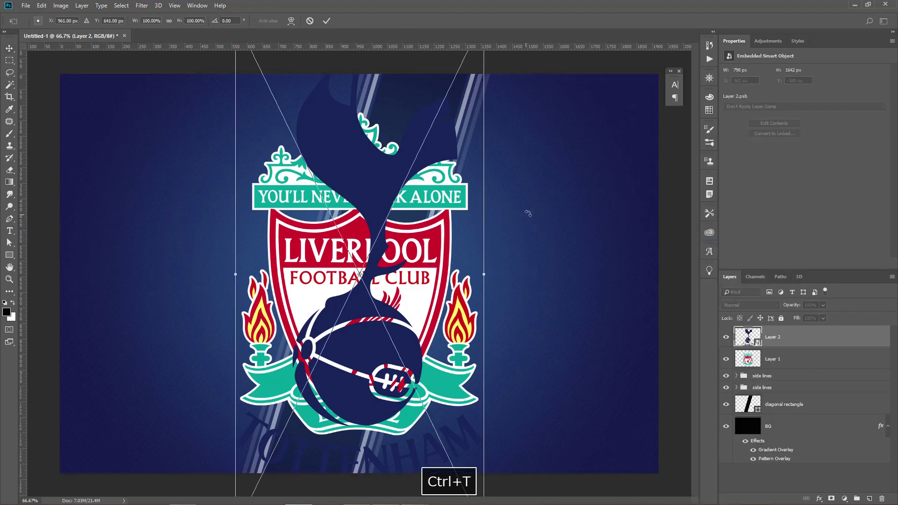
{"action": "left_click", "coordinate": [150, 21]}
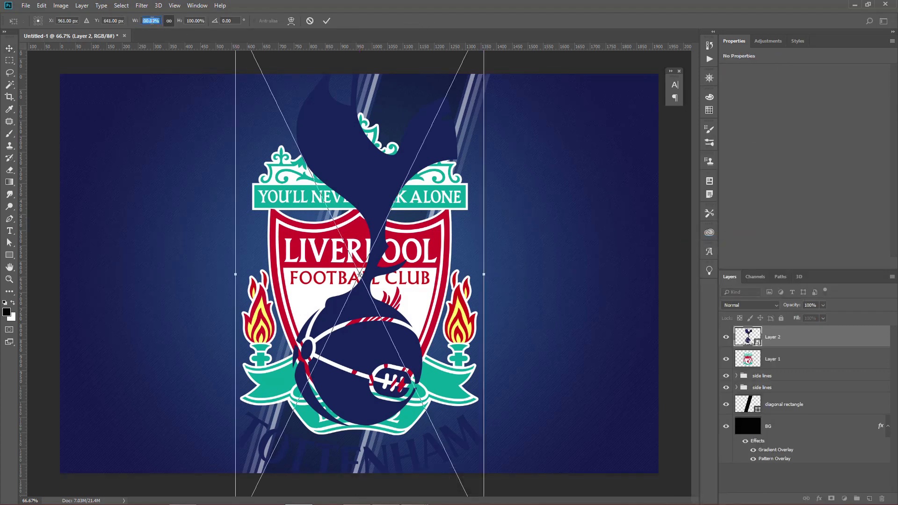
{"action": "type", "text": "45"}
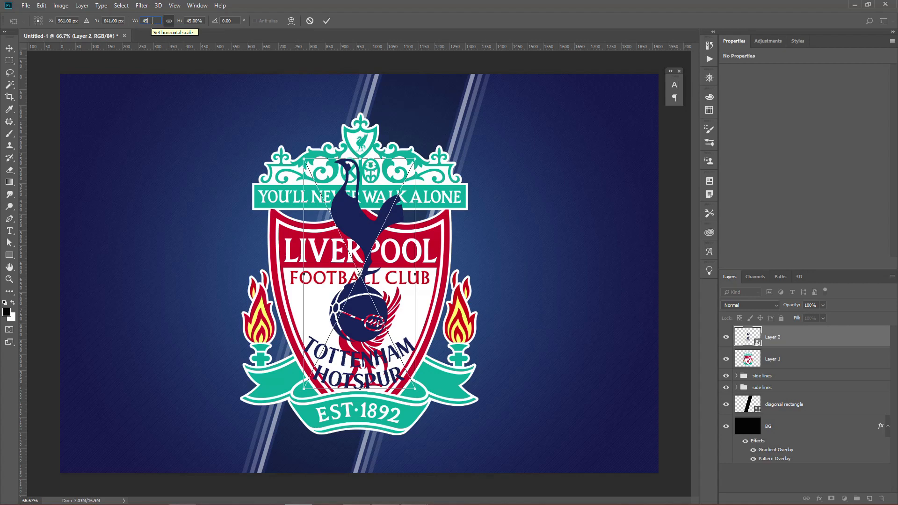
{"action": "key", "text": "Return"}
{"action": "left_click_drag", "start_coordinate": [433, 213], "coordinate": [571, 232]}
Scale the Liverpool logo proportionally to 70% and move it left so it overlaps the band's left edge.
{"action": "left_click", "coordinate": [377, 151], "text": "ctrl"}
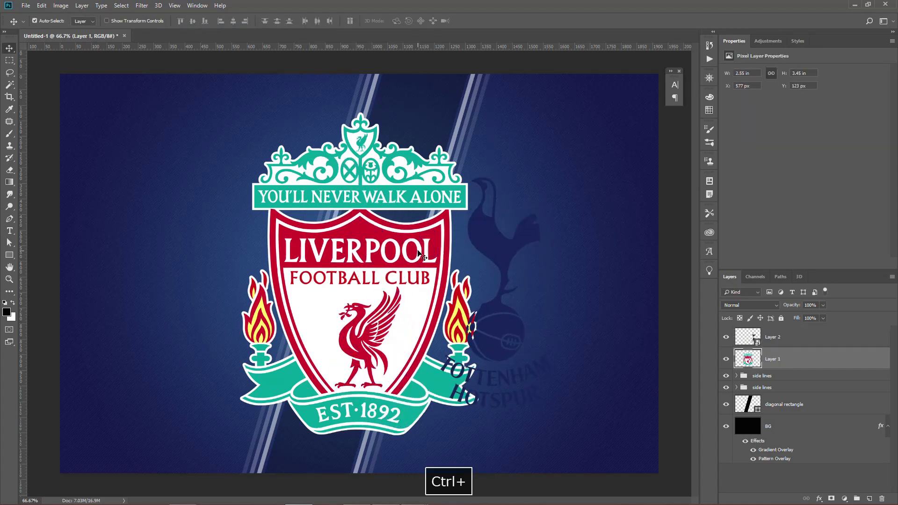
{"action": "key", "text": "ctrl+t"}
{"action": "left_click", "coordinate": [148, 21]}
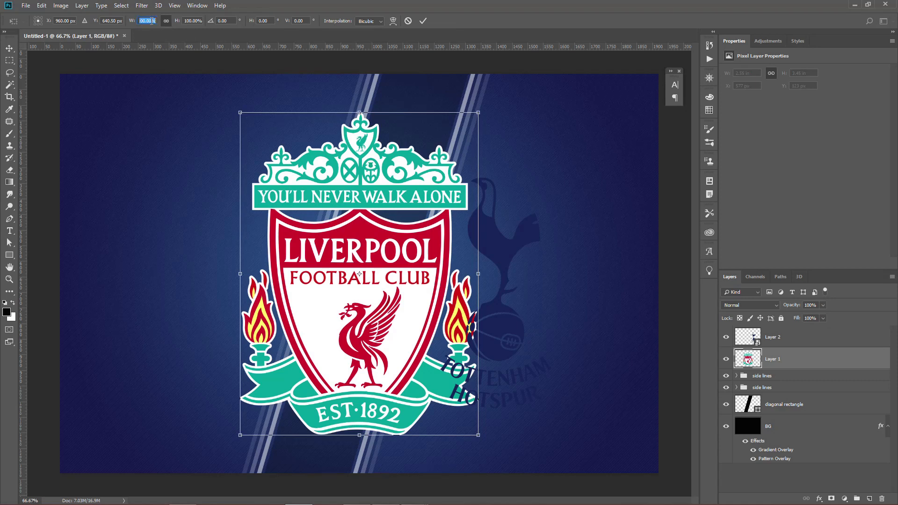
{"action": "type", "text": "65"}
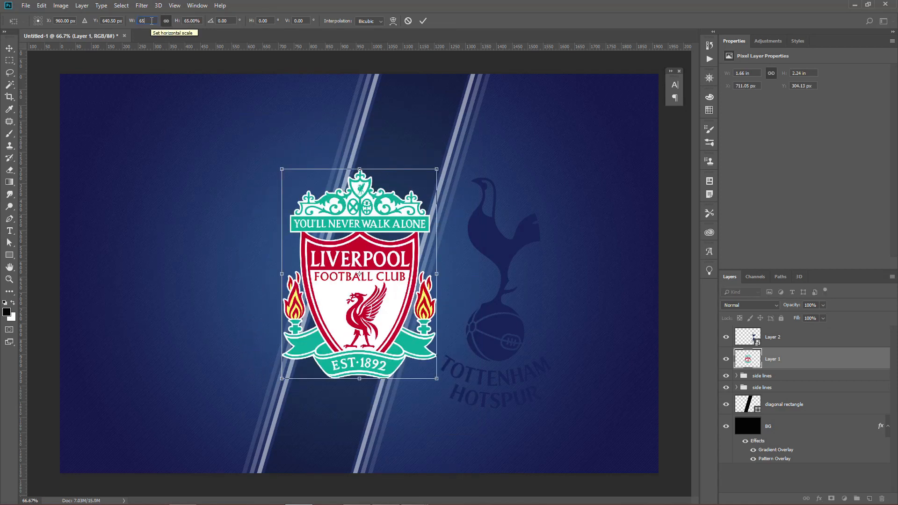
{"action": "type", "text": "70"}
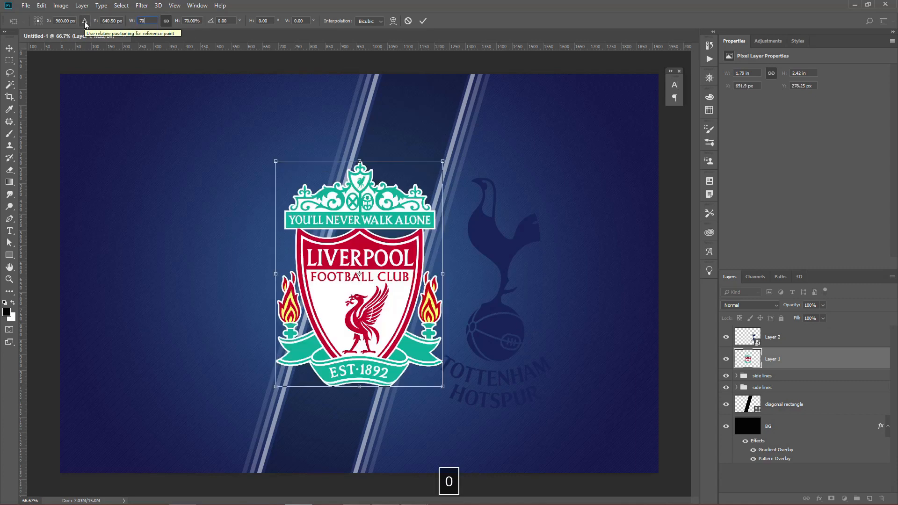
{"action": "key", "text": "Return"}
{"action": "key", "text": "v"}
{"action": "left_click_drag", "start_coordinate": [349, 213], "coordinate": [255, 224]}
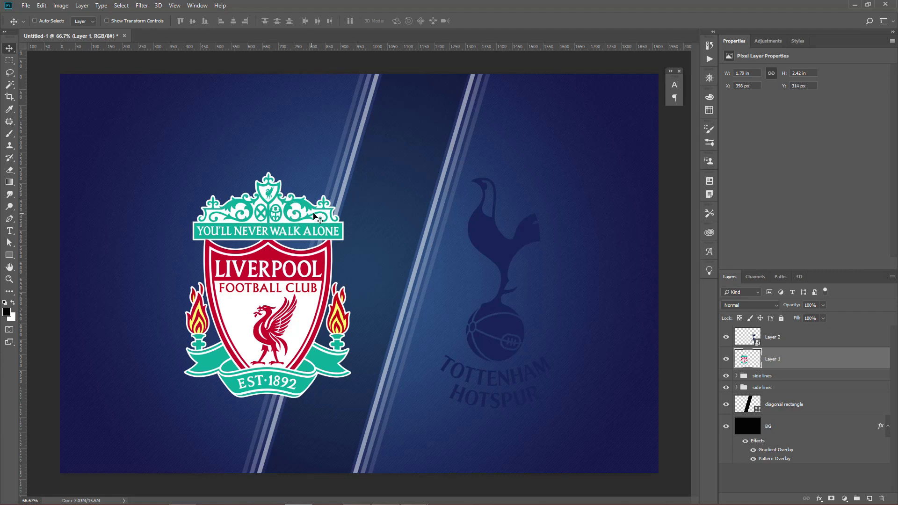
Align both logo layers to the vertical centre of the canvas.
{"action": "left_click", "coordinate": [801, 344], "text": "ctrl"}
{"action": "key", "text": "ctrl+a"}
{"action": "key", "text": "v"}
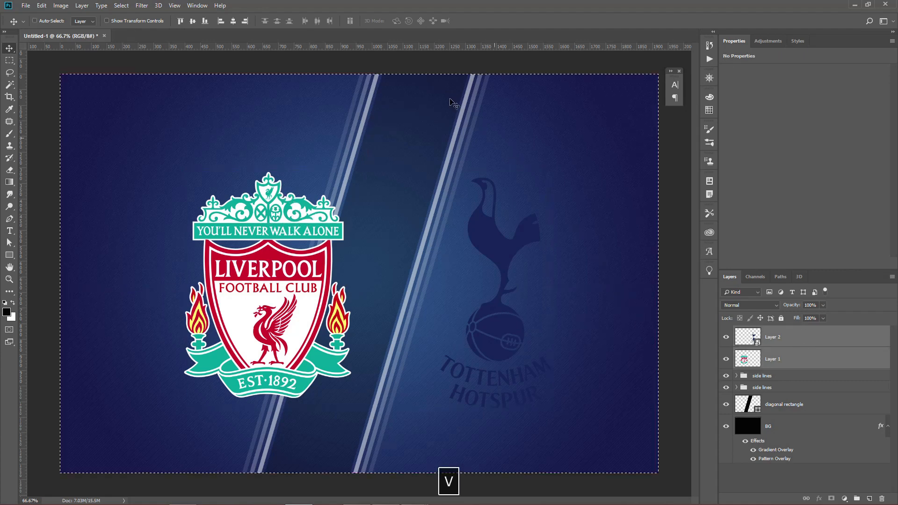
{"action": "left_click", "coordinate": [192, 21]}
{"action": "key", "text": "ctrl+d"}
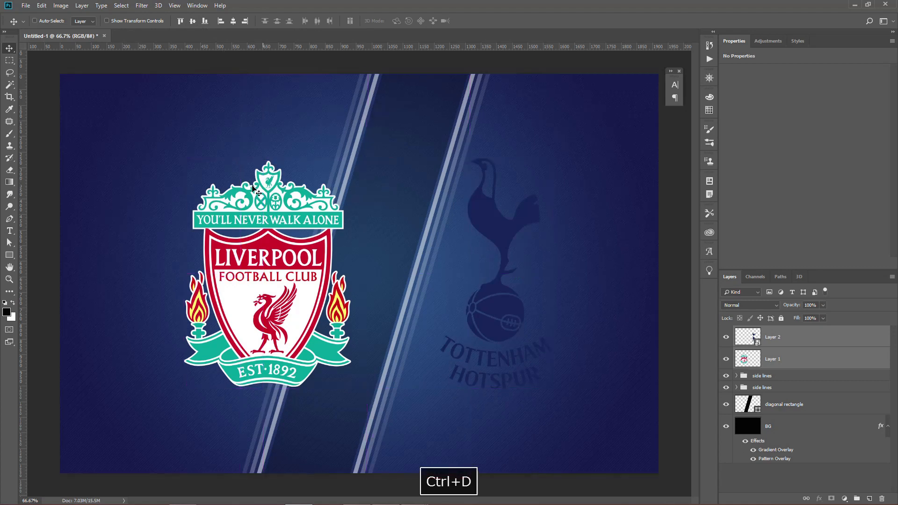
Add a 2 px white outside stroke to the Tottenham logo and rasterize its layer style.
{"action": "left_click", "coordinate": [786, 360]}
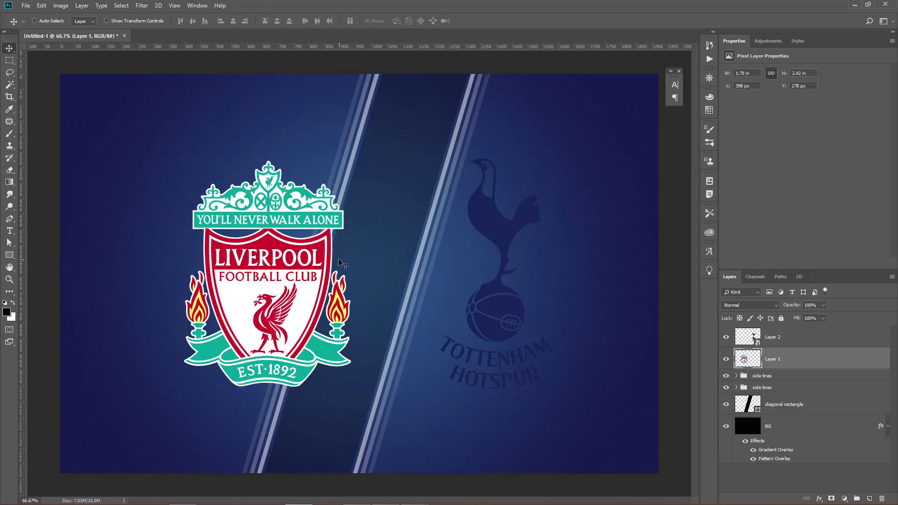
{"action": "left_click", "coordinate": [805, 340]}
{"action": "double_click", "coordinate": [790, 333]}
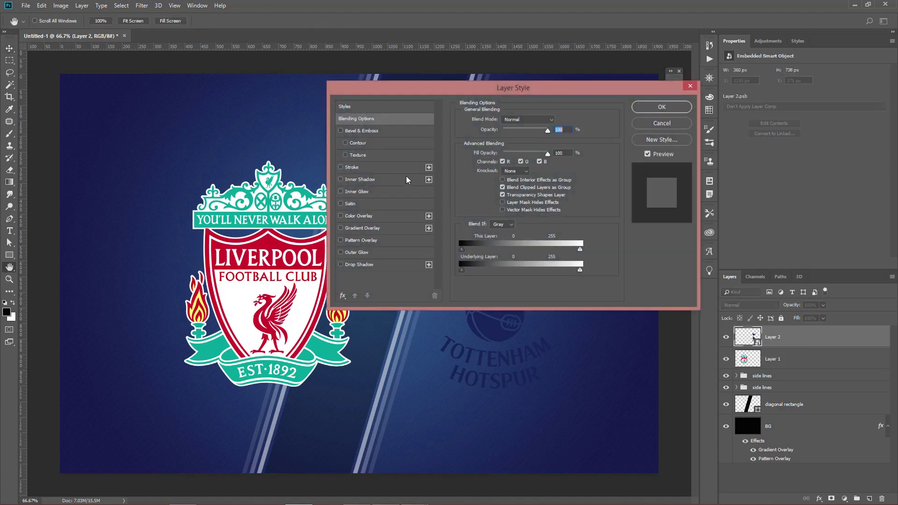
{"action": "left_click", "coordinate": [352, 167]}
{"action": "mouse_move", "coordinate": [446, 88]}
{"action": "left_mouse_down"}
{"action": "mouse_move", "coordinate": [253, 134]}
{"action": "mouse_move", "coordinate": [175, 123]}
{"action": "left_mouse_up"}
{"action": "type", "text": "2"}
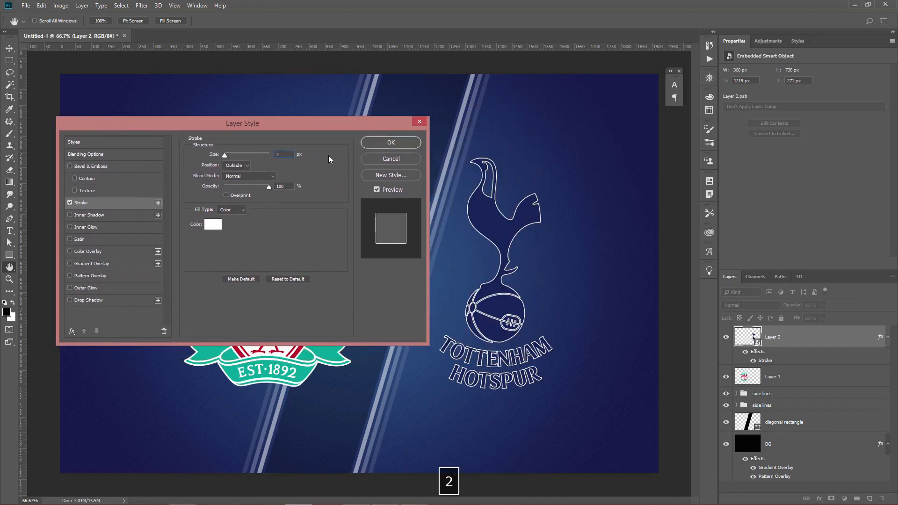
{"action": "left_click", "coordinate": [392, 143]}
{"action": "right_click", "coordinate": [801, 337]}
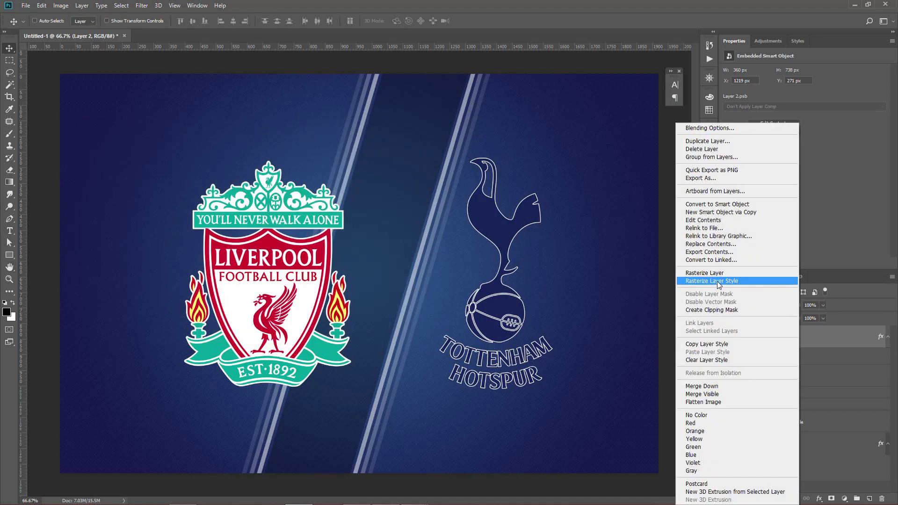
{"action": "left_click", "coordinate": [720, 281]}
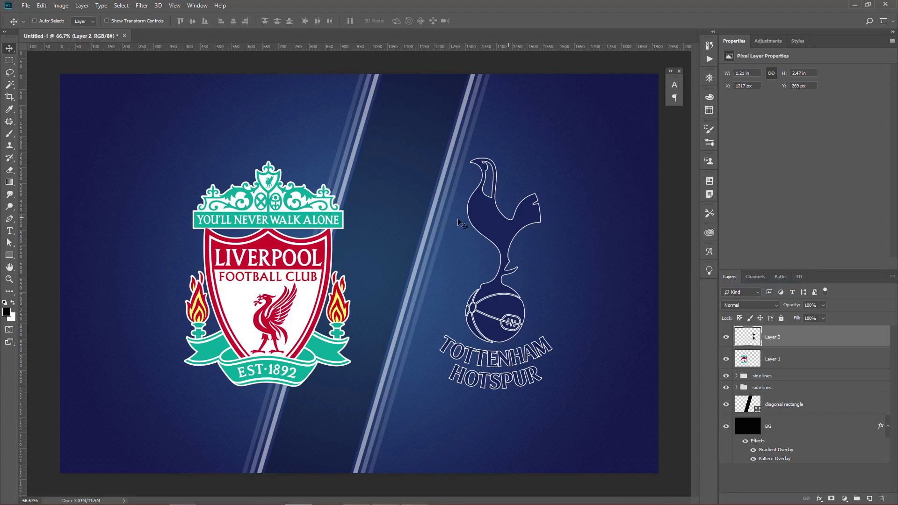
Move the Tottenham logo about 146 px left over the right-hand stripes and nudge the Liverpool logo left to X 394 px.
{"action": "left_click_drag", "start_coordinate": [489, 239], "coordinate": [446, 230]}
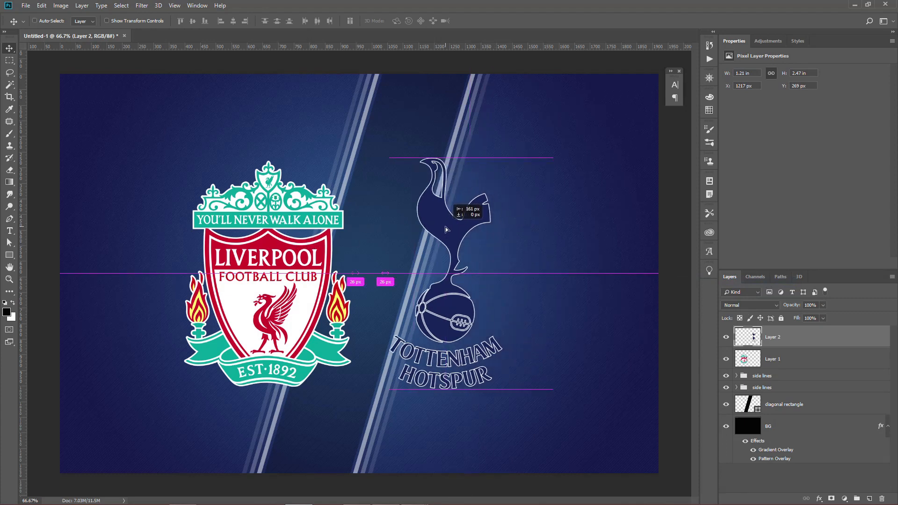
{"action": "left_click_drag", "start_coordinate": [446, 229], "coordinate": [450, 229]}
{"action": "key", "text": "ctrl"}
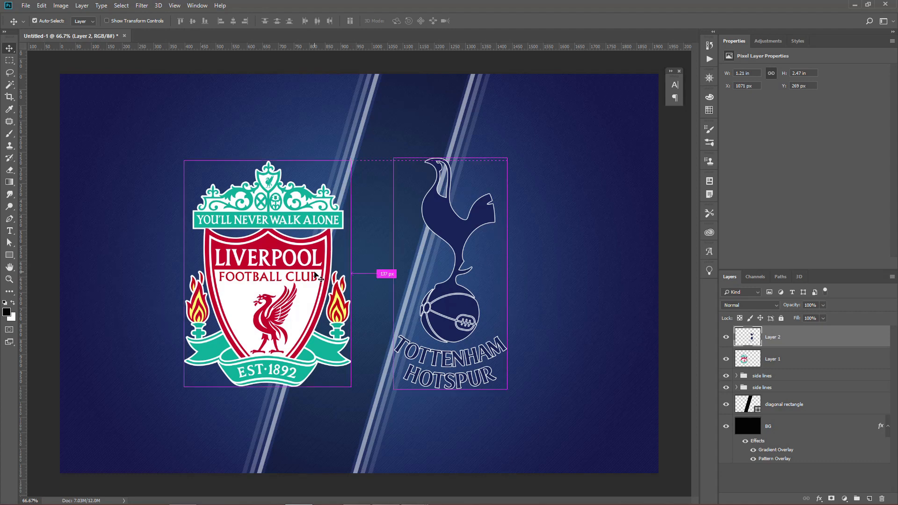
{"action": "left_click", "coordinate": [316, 273], "text": "ctrl"}
{"action": "key", "text": "Left"}
{"action": "key", "text": "Left"}
{"action": "key", "text": "Left"}
{"action": "key", "text": "Left"}
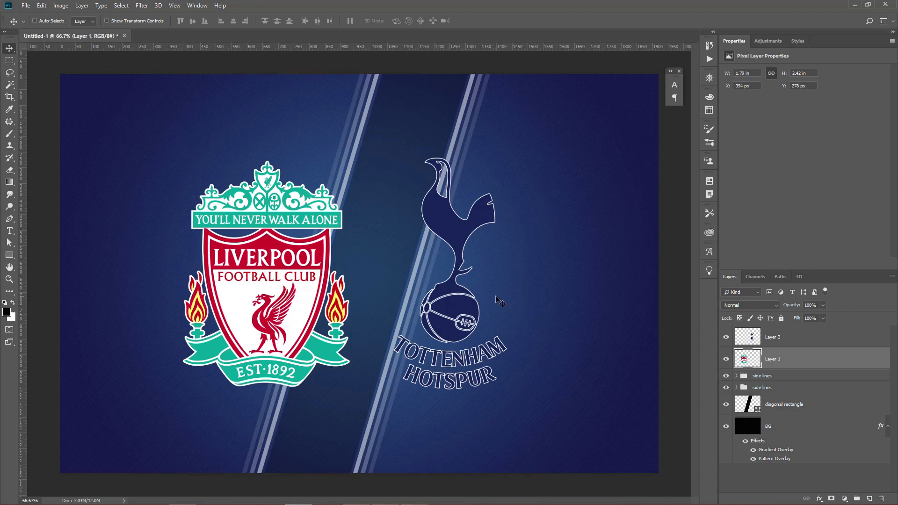
Draw a closed four-point path with the Pen tool around the diagonal band and the stripes on both sides.
{"action": "key", "text": "p"}
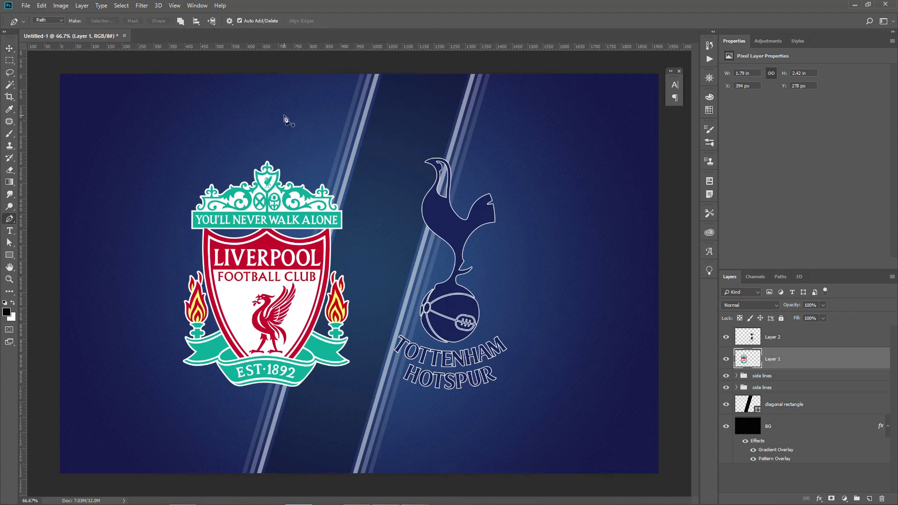
{"action": "left_click", "coordinate": [361, 72]}
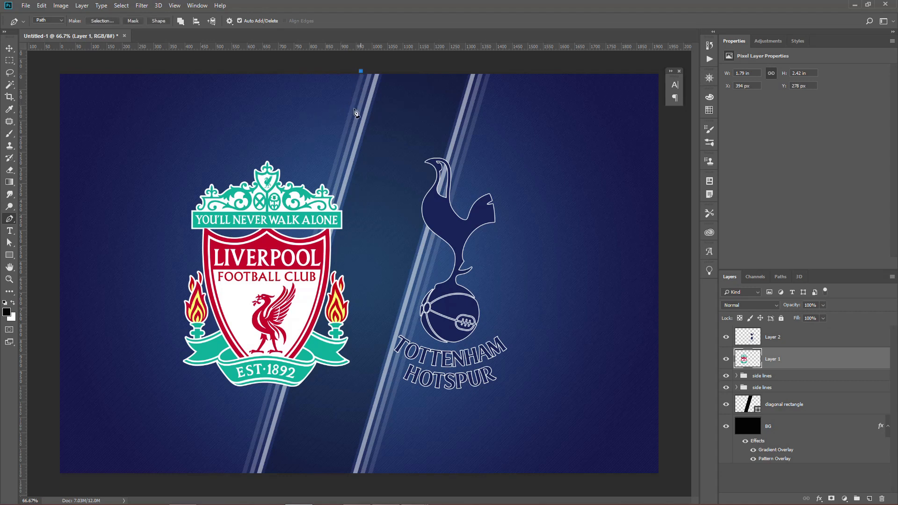
{"action": "left_click", "coordinate": [241, 477]}
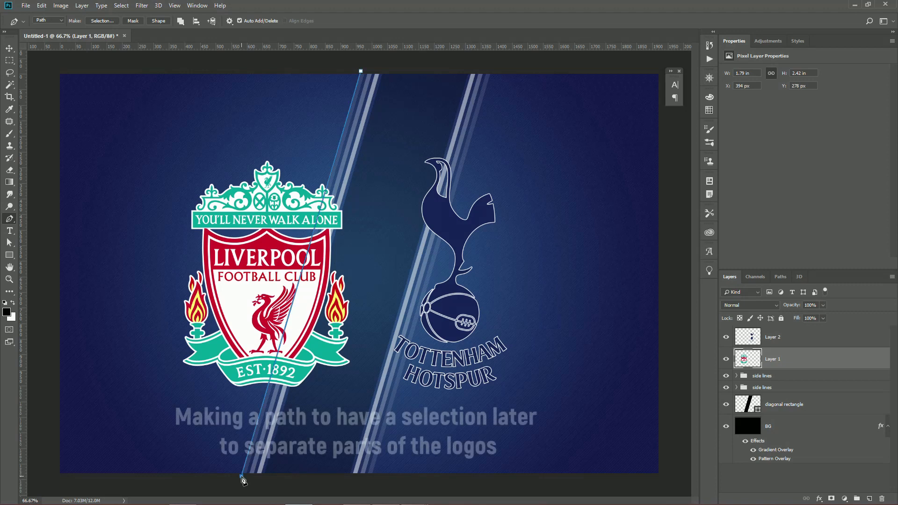
{"action": "left_click", "coordinate": [372, 476]}
{"action": "left_click", "coordinate": [491, 70]}
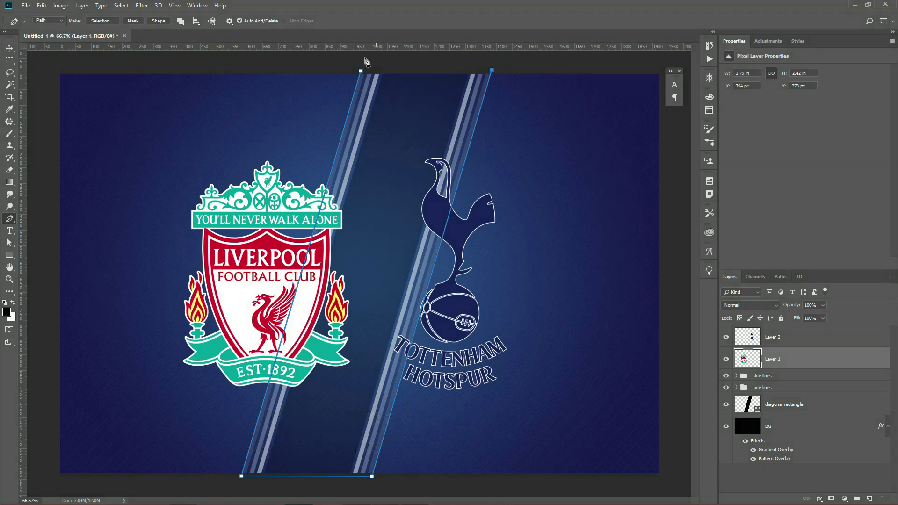
{"action": "left_click", "coordinate": [361, 72]}
Turn the path into a selection, copy the part of the Liverpool logo inside it to a new layer, and deselect.
{"action": "key", "text": "ctrl+Return"}
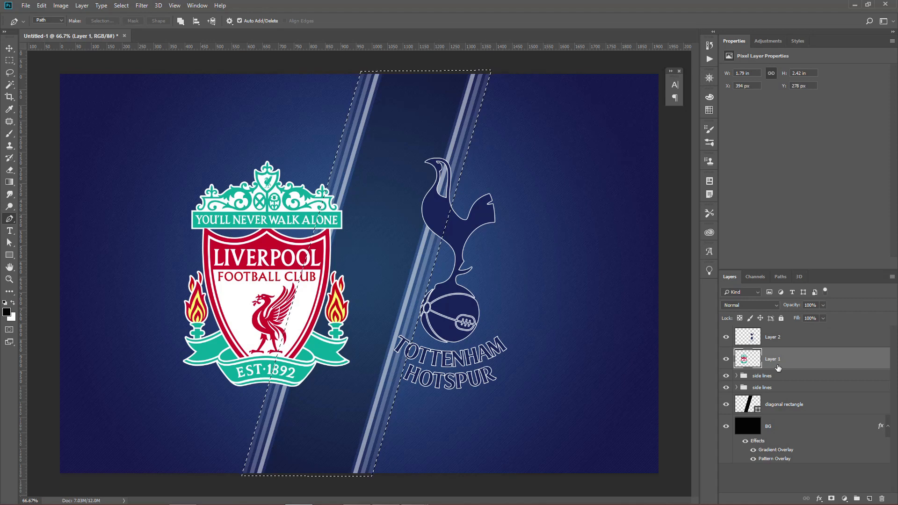
{"action": "key", "text": "ctrl+j"}
{"action": "key", "text": "ctrl+d"}
Reload the band's Work Path as a selection and delete the part of the original Liverpool logo on Layer 1 inside it.
{"action": "left_click", "coordinate": [780, 277]}
{"action": "left_click", "coordinate": [764, 300]}
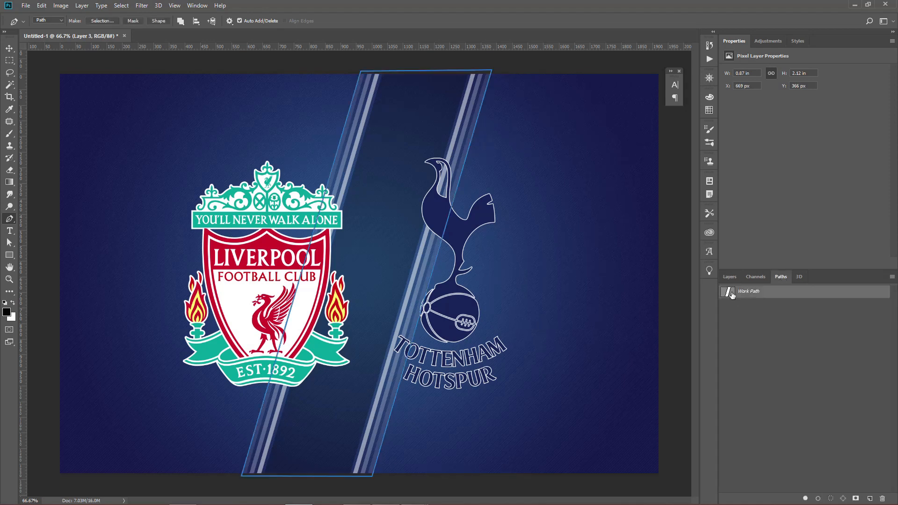
{"action": "left_click", "coordinate": [730, 276]}
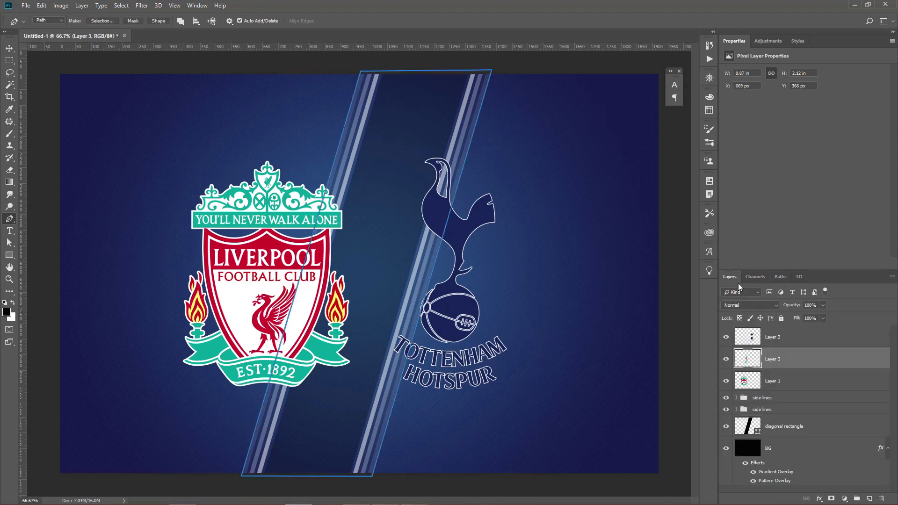
{"action": "left_click", "coordinate": [770, 382]}
{"action": "key", "text": "ctrl+Return"}
{"action": "key", "text": "BackSpace"}
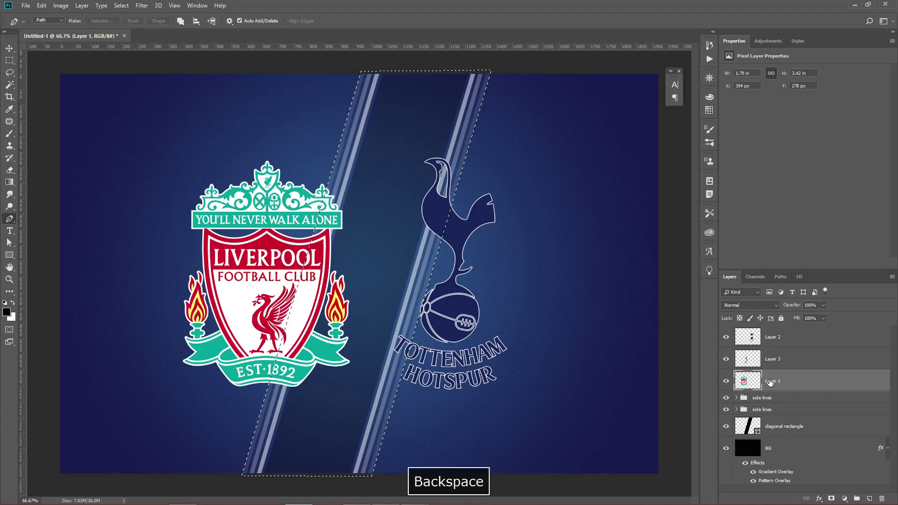
Set the opacity of the copied Liverpool logo piece on Layer 3 to 10%.
{"action": "left_click", "coordinate": [735, 366]}
{"action": "left_click", "coordinate": [726, 359]}
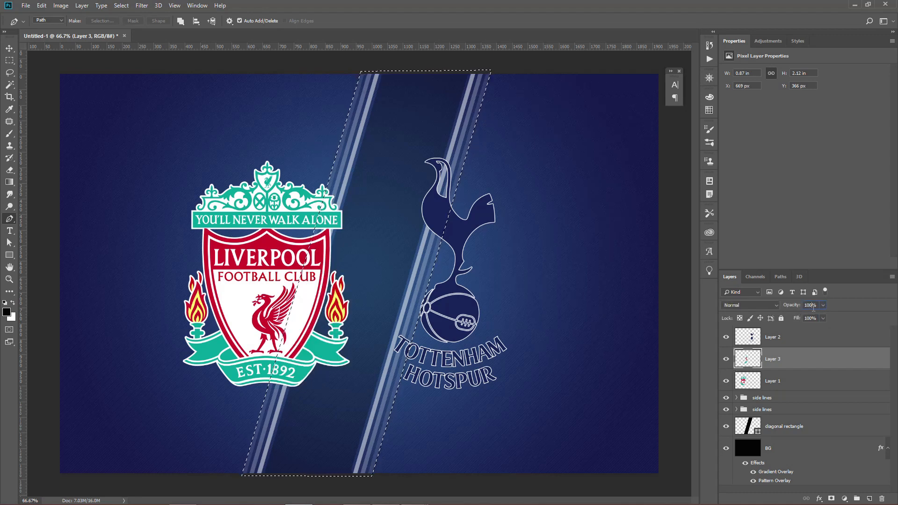
{"action": "type", "text": "10"}
{"action": "key", "text": "Return"}
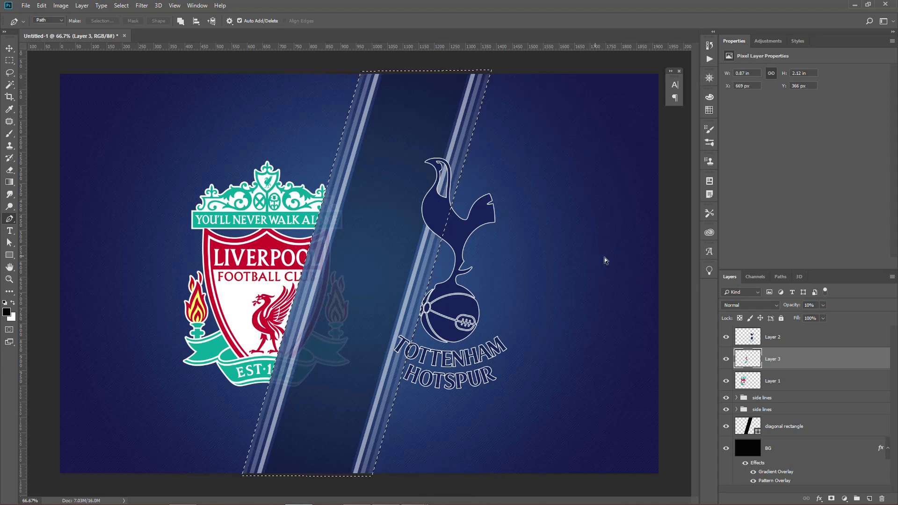
Copy the part of the Tottenham logo inside the band path to a new layer, delete it from the original, and deselect.
{"action": "left_click", "coordinate": [788, 337]}
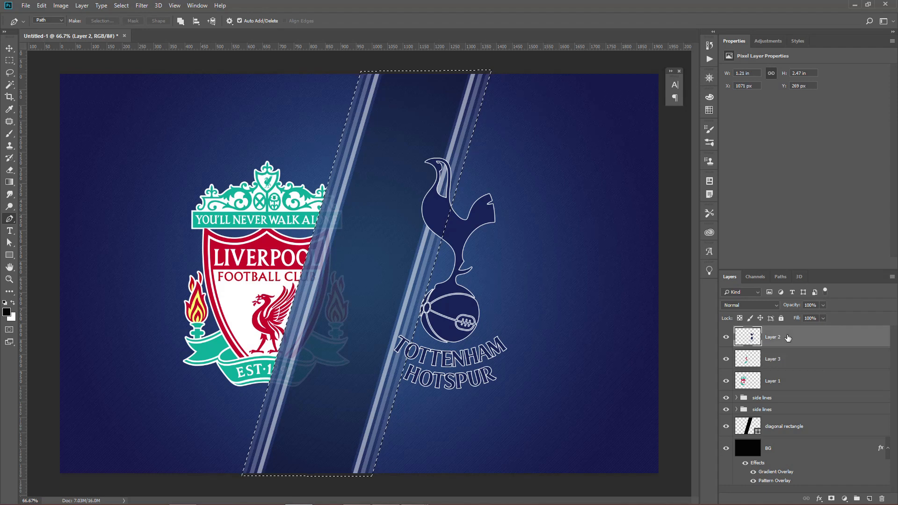
{"action": "key", "text": "ctrl+j"}
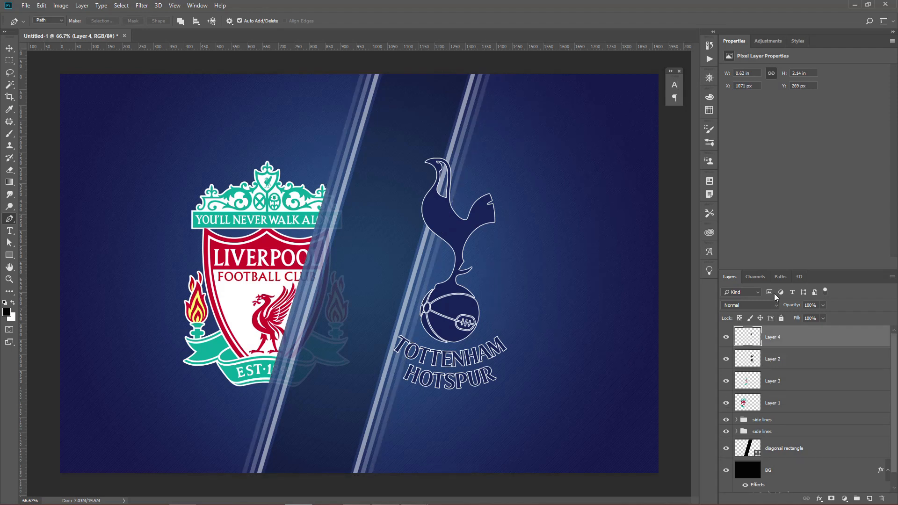
{"action": "left_click", "coordinate": [776, 280]}
{"action": "left_click", "coordinate": [731, 293]}
{"action": "key", "text": "ctrl+Return"}
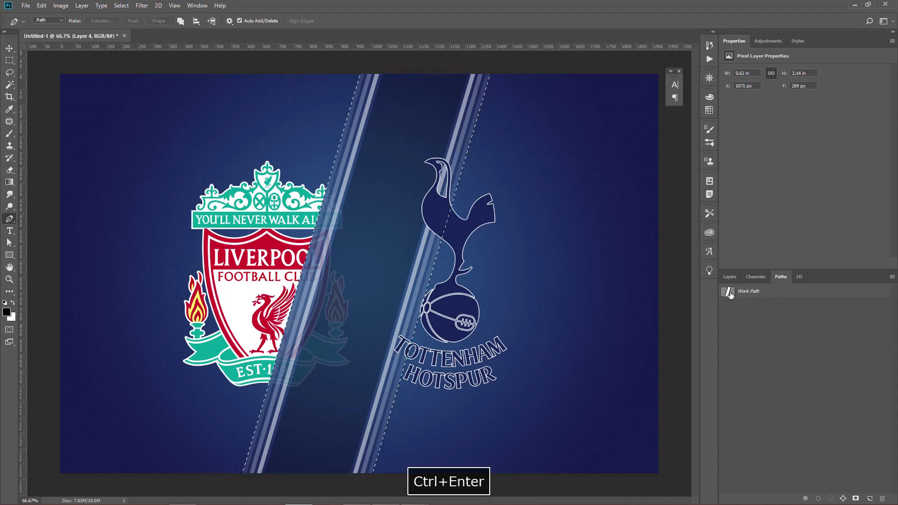
{"action": "left_click", "coordinate": [730, 277]}
{"action": "left_click", "coordinate": [777, 358]}
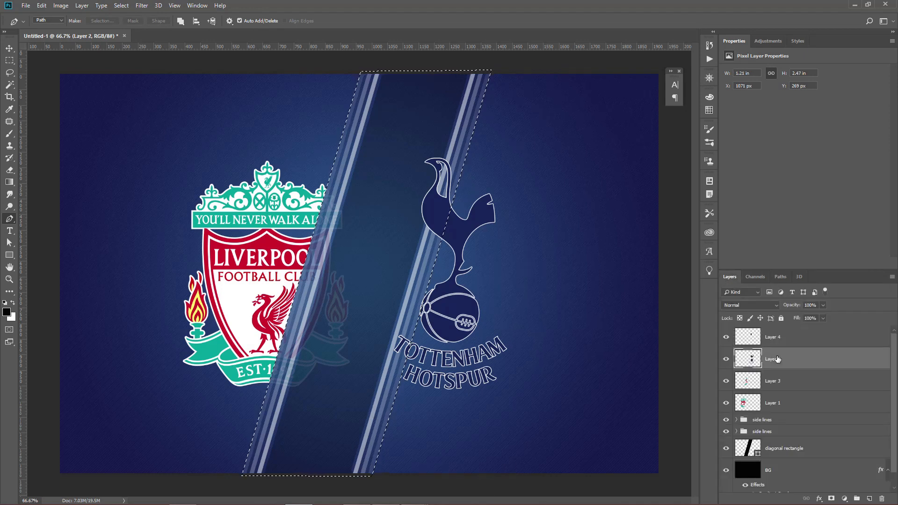
{"action": "key", "text": "BackSpace"}
{"action": "left_click", "coordinate": [726, 337]}
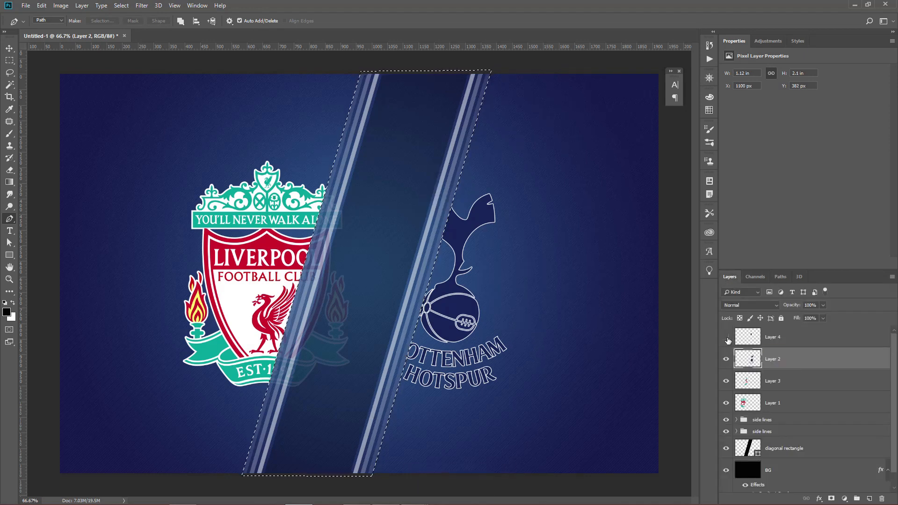
{"action": "key", "text": "ctrl+d"}
{"action": "left_click", "coordinate": [726, 337]}
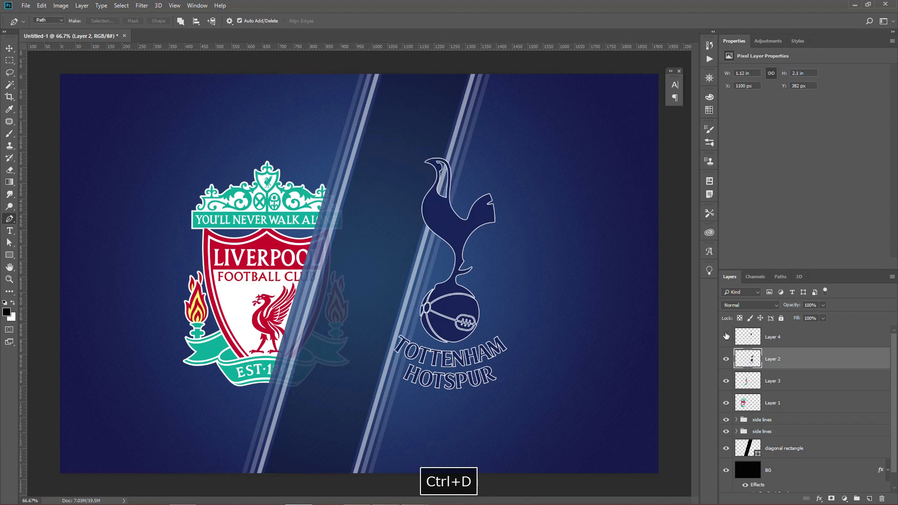
Set the opacity of the copied Tottenham logo piece on Layer 4 to 10%.
{"action": "left_click", "coordinate": [789, 339]}
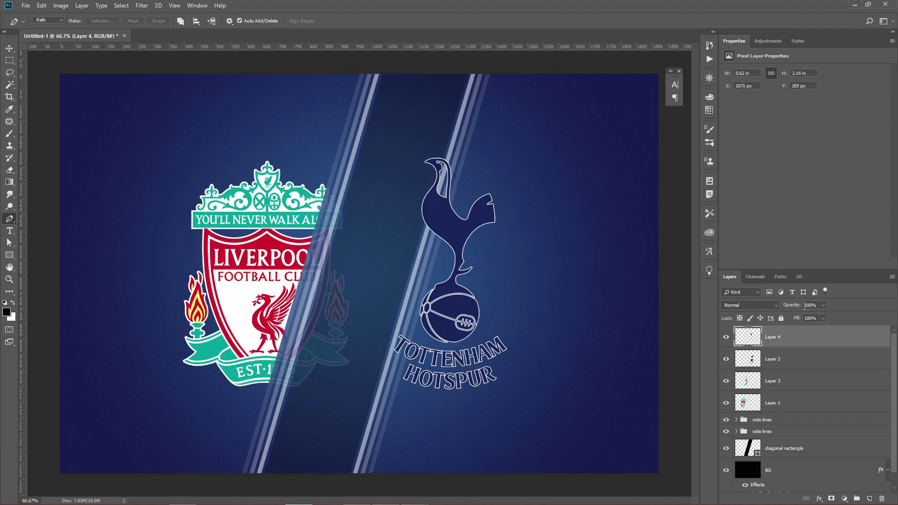
{"action": "left_click", "coordinate": [808, 304]}
{"action": "type", "text": "10"}
{"action": "key", "text": "Return"}
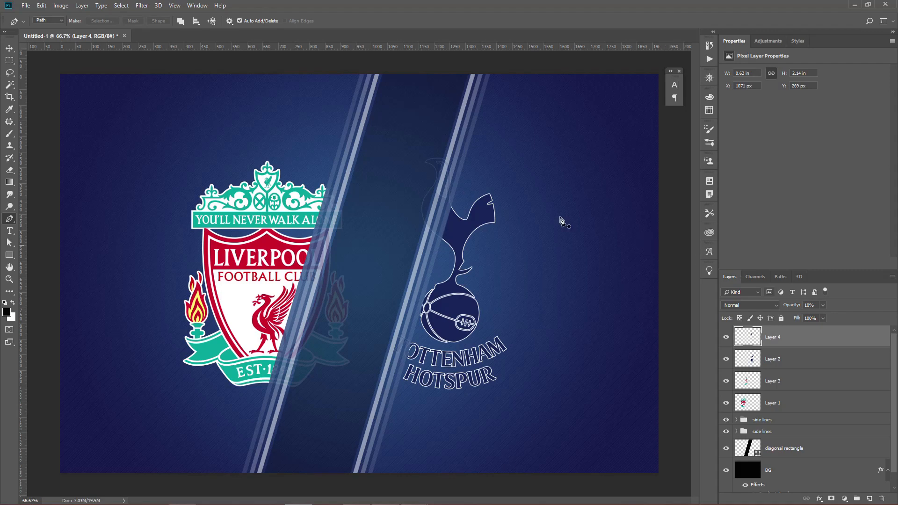
Open Champions-League-logo-880x660.png, copy its logo into the football graphic, and close the source image.
{"action": "key", "text": "v"}
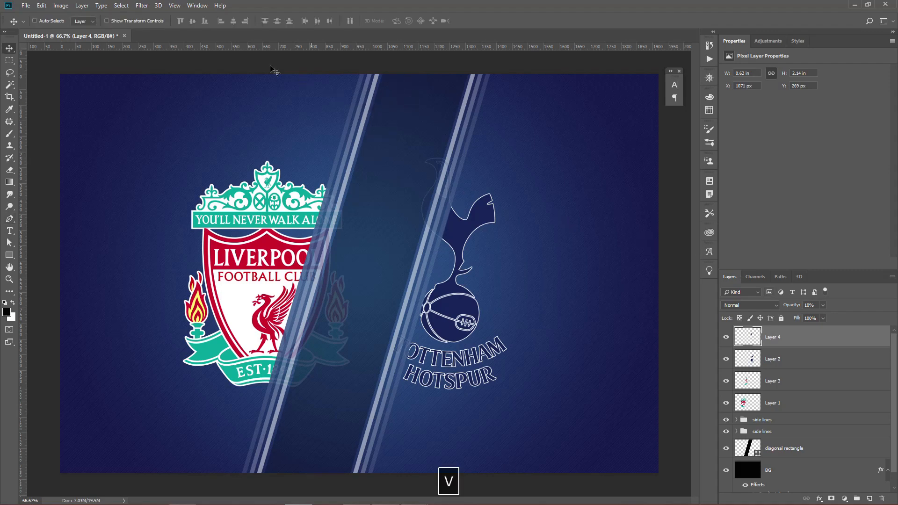
{"action": "left_click", "coordinate": [26, 6]}
{"action": "left_click", "coordinate": [35, 24]}
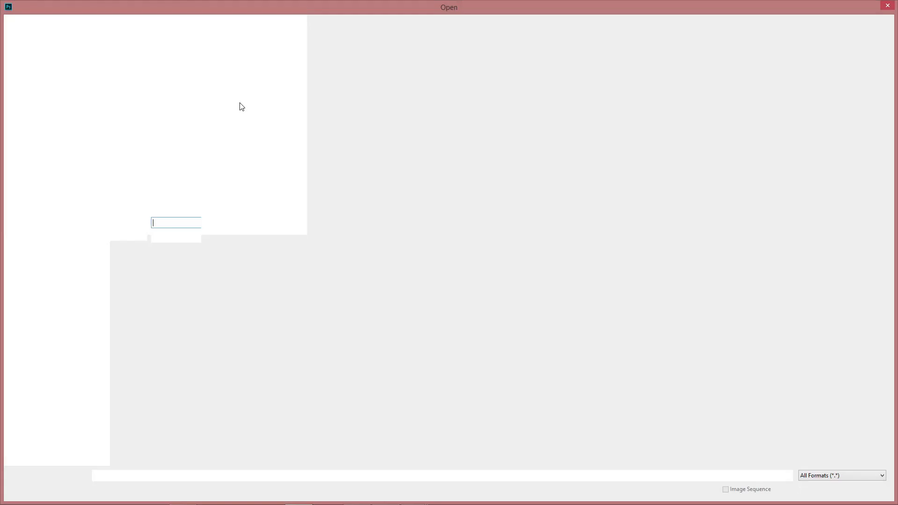
{"action": "double_click", "coordinate": [245, 84]}
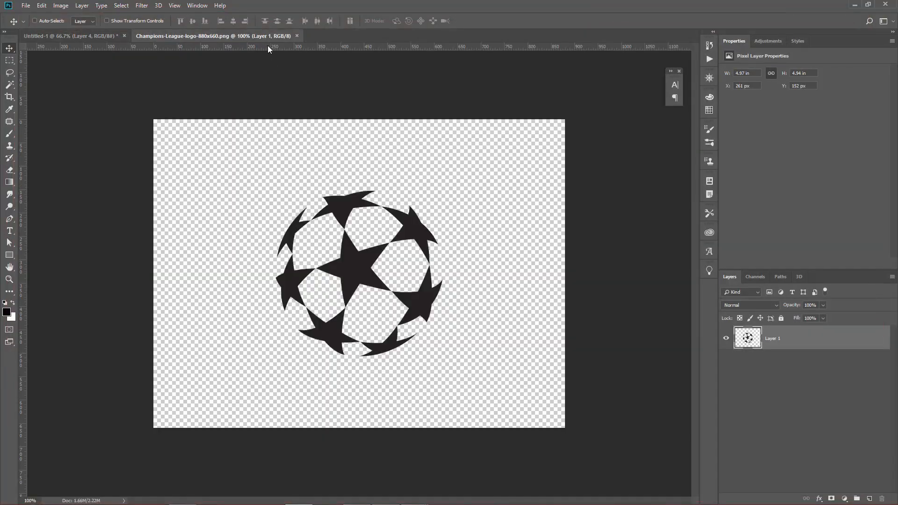
{"action": "left_click_drag", "start_coordinate": [269, 36], "coordinate": [318, 106]}
{"action": "left_click_drag", "start_coordinate": [316, 173], "coordinate": [140, 204]}
{"action": "left_click", "coordinate": [359, 173]}
{"action": "key", "text": "ctrl+w"}
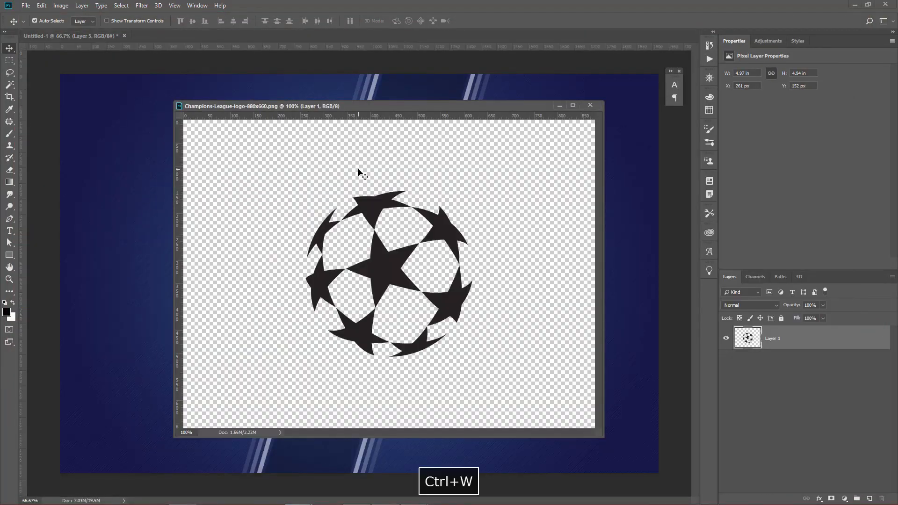
Place the Champions League logo at the lower end of the diagonal band, scaled to about 84%.
{"action": "left_click_drag", "start_coordinate": [367, 248], "coordinate": [327, 397]}
{"action": "key", "text": "ctrl+t"}
{"action": "left_click_drag", "start_coordinate": [383, 363], "coordinate": [372, 372]}
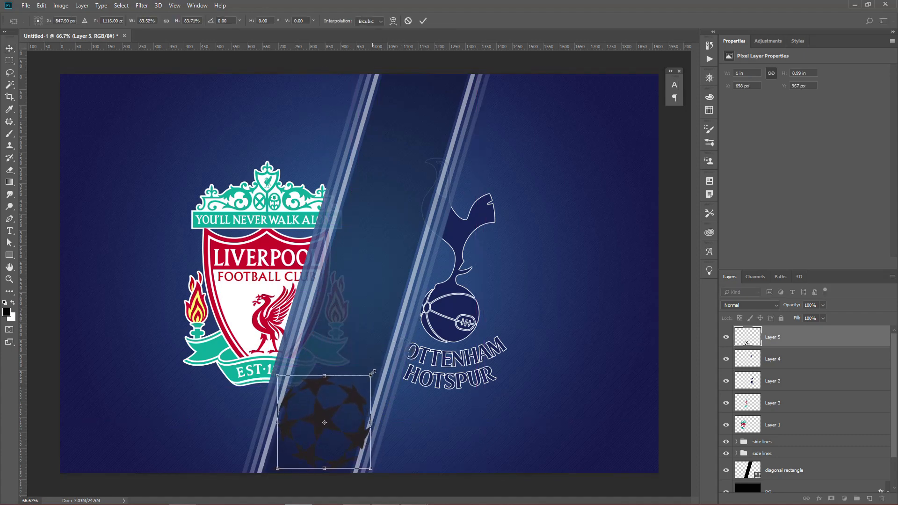
{"action": "key", "text": "Return"}
{"action": "left_click_drag", "start_coordinate": [349, 387], "coordinate": [344, 390]}
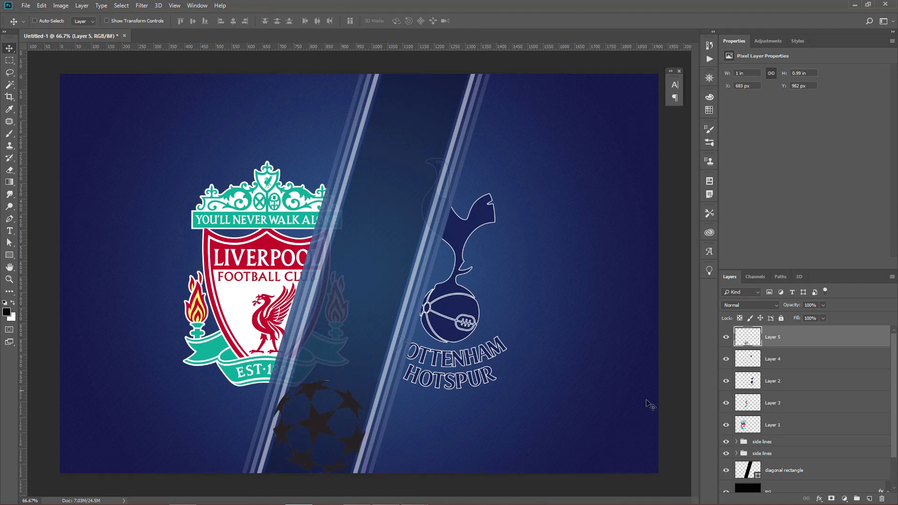
Add a layer mask to the diagonal rectangle layer and load the Champions League logo's outline as a selection.
{"action": "scroll", "coordinate": [782, 415], "scroll_direction": "down", "scroll_amount": 2}
{"action": "left_click", "coordinate": [799, 434]}
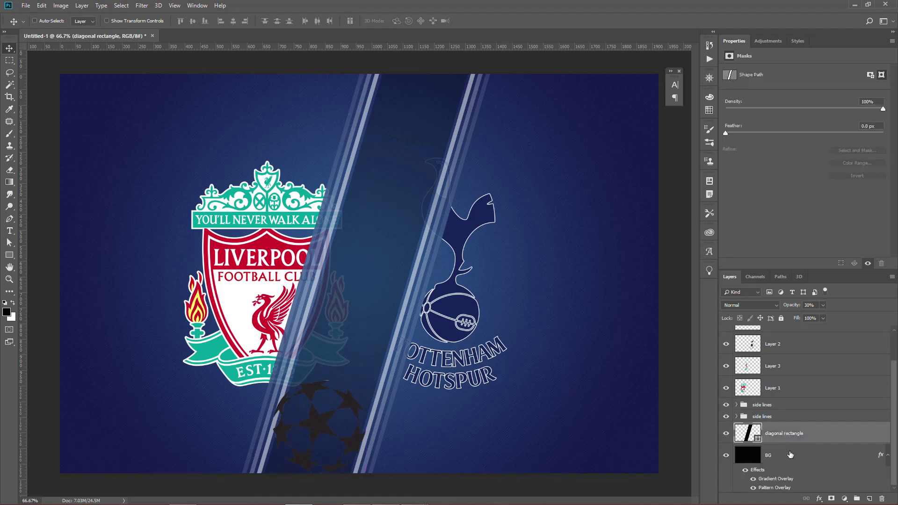
{"action": "left_click", "coordinate": [831, 499]}
{"action": "scroll", "coordinate": [778, 360], "scroll_direction": "up", "scroll_amount": 2}
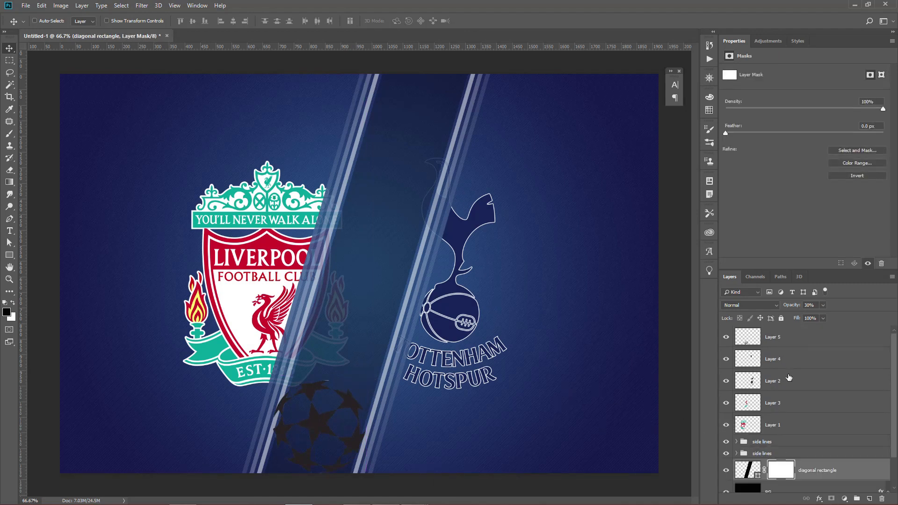
{"action": "left_click", "coordinate": [748, 340], "text": "ctrl"}
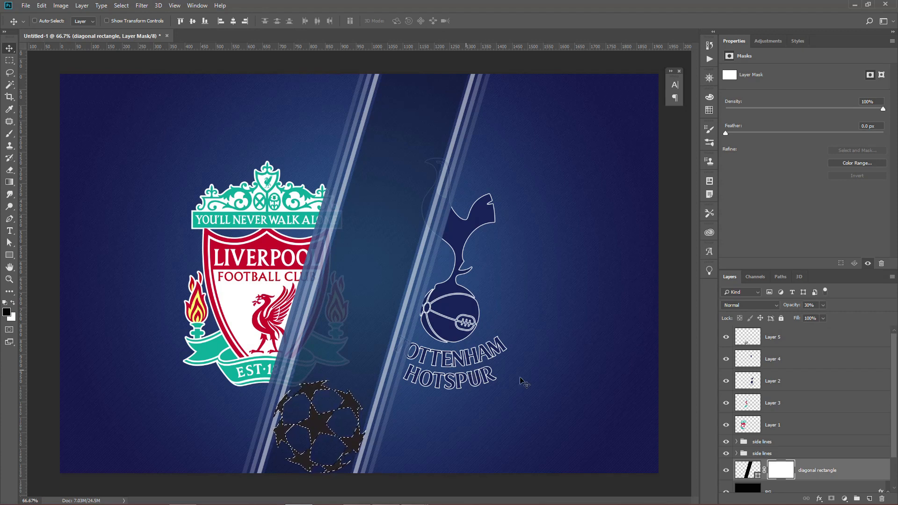
Hide the Champions League logo layer, shift the selection down past the canvas edge, and fill it with black on the band's mask.
{"action": "left_click", "coordinate": [726, 337]}
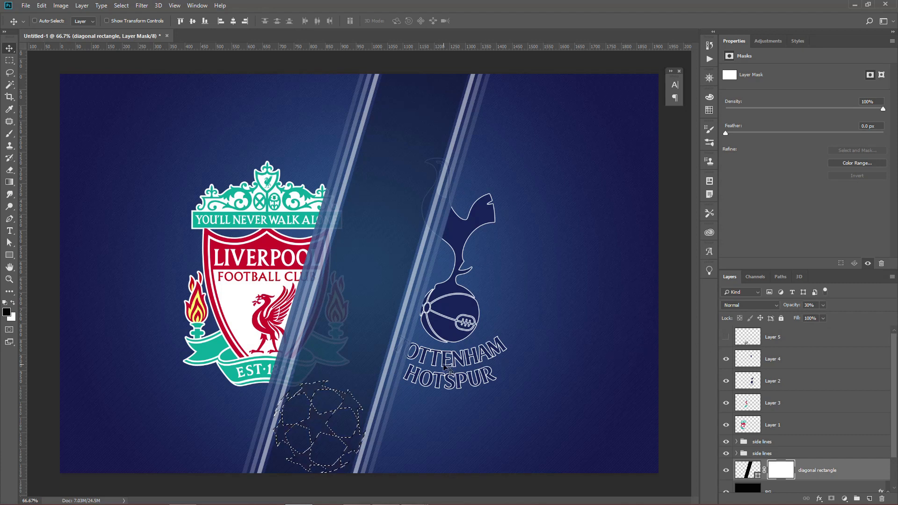
{"action": "key", "text": "m"}
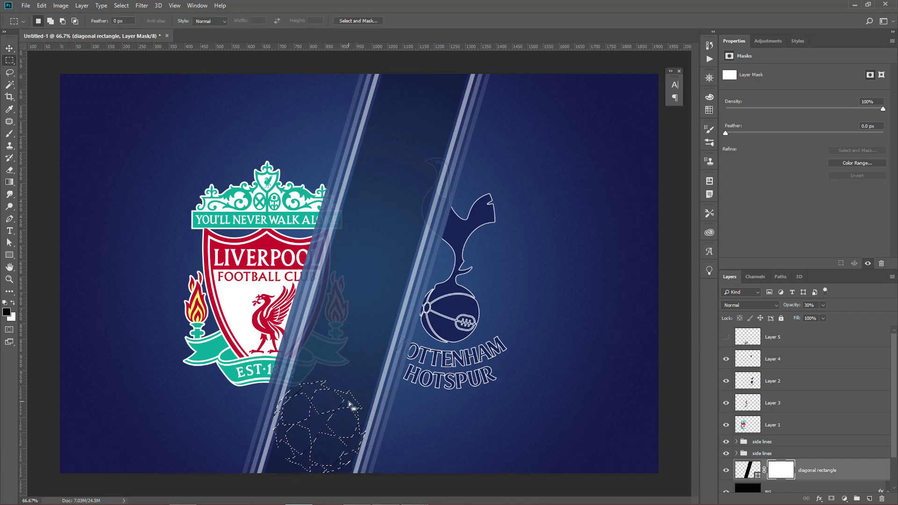
{"action": "left_click_drag", "start_coordinate": [349, 403], "coordinate": [347, 413]}
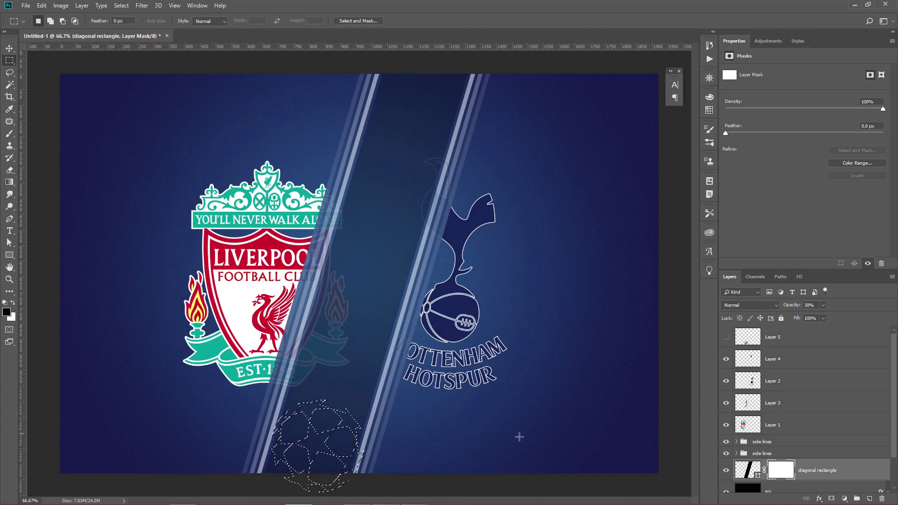
{"action": "key", "text": "alt+BackSpace"}
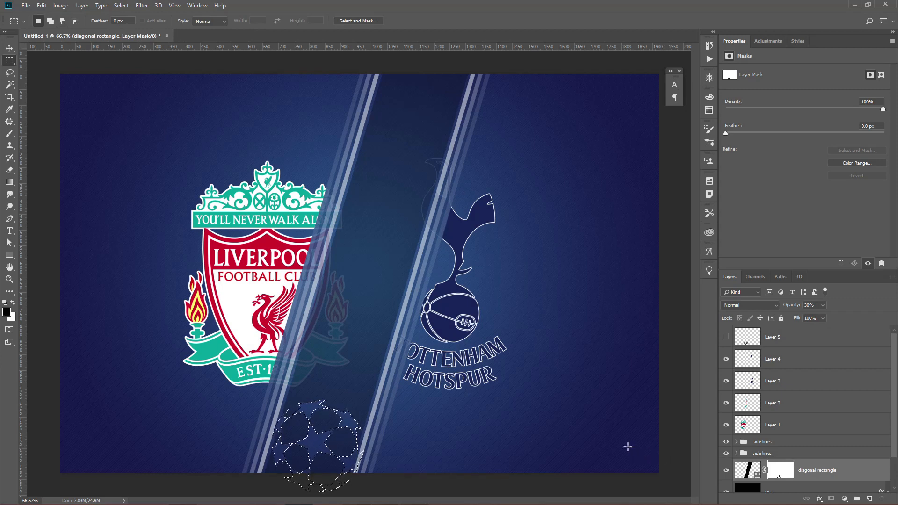
Fill the same logo selection with black at the band's upper end on the mask, deselect, and delete the Champions League logo layer.
{"action": "key", "text": "m"}
{"action": "left_click_drag", "start_coordinate": [343, 390], "coordinate": [423, 79]}
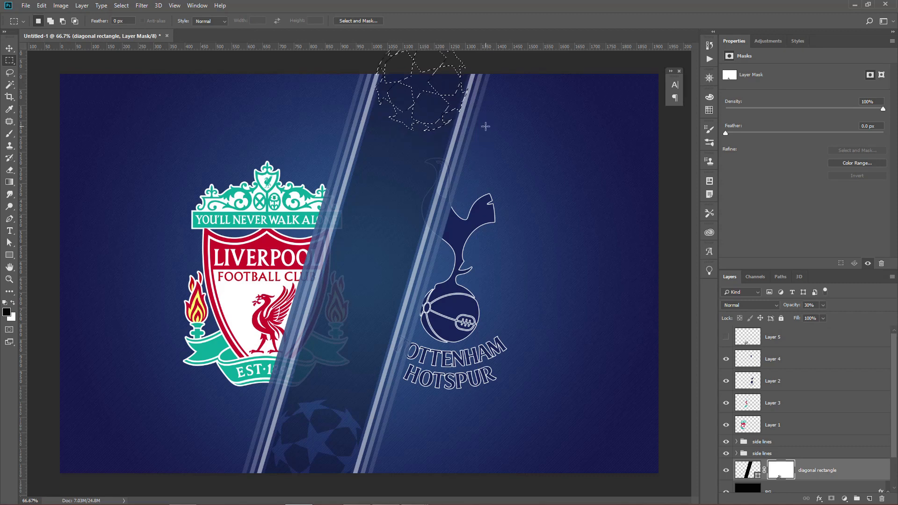
{"action": "key", "text": "alt+BackSpace"}
{"action": "key", "text": "ctrl+d"}
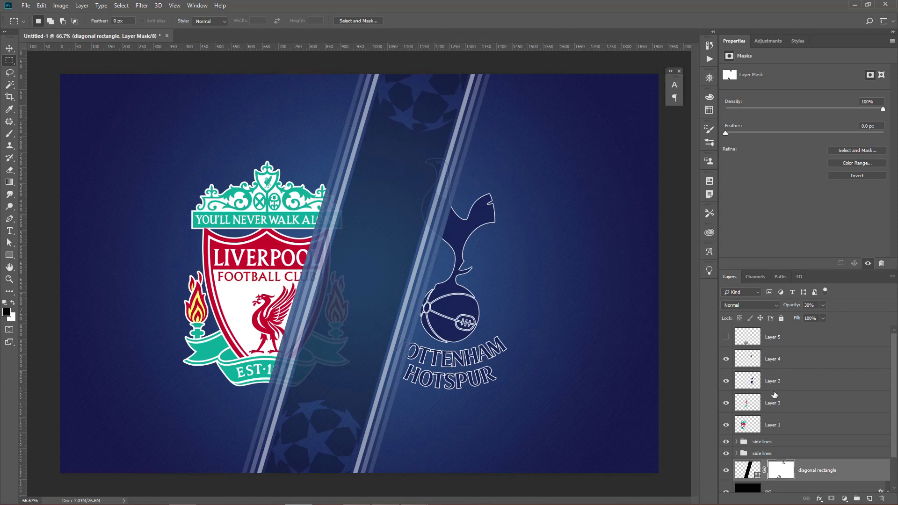
{"action": "left_click", "coordinate": [797, 344]}
{"action": "key", "text": "Delete"}
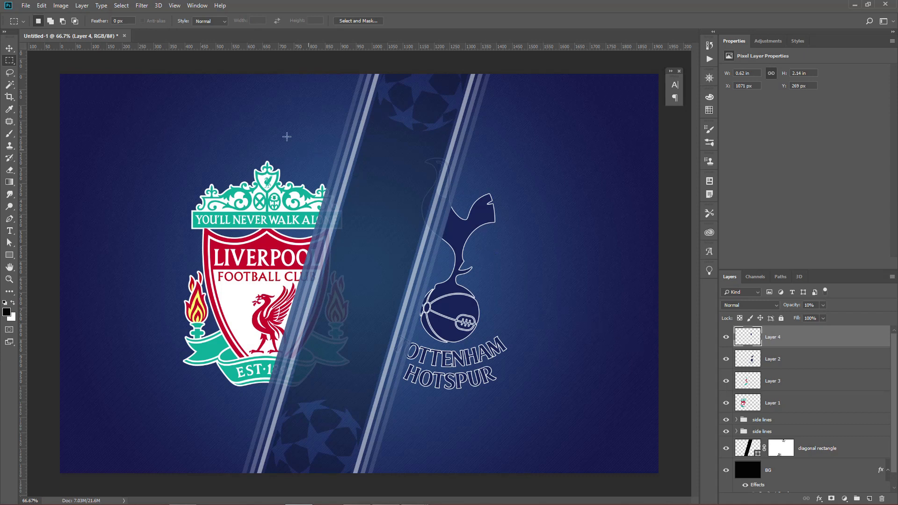
Draw a black rectangle about 854 x 68 px from the canvas's left edge towards the stripes, near the upper edge.
{"action": "key", "text": "v"}
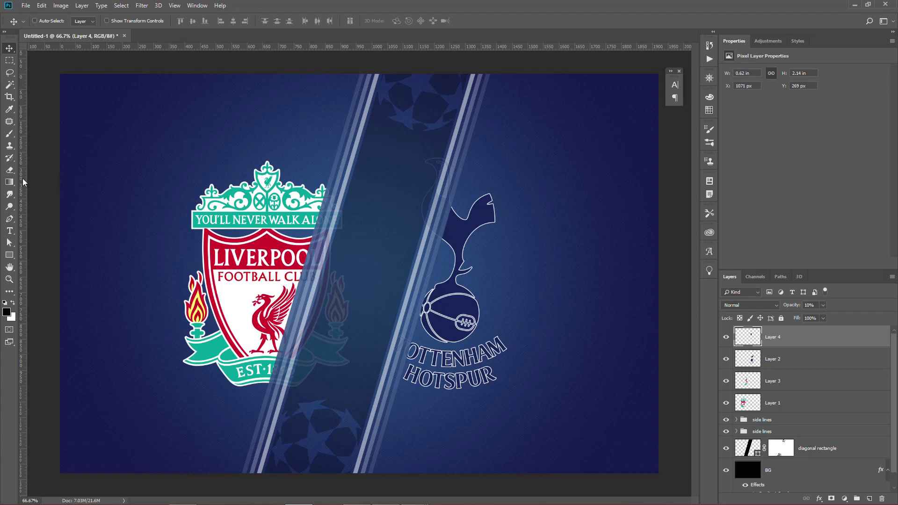
{"action": "left_click", "coordinate": [9, 255]}
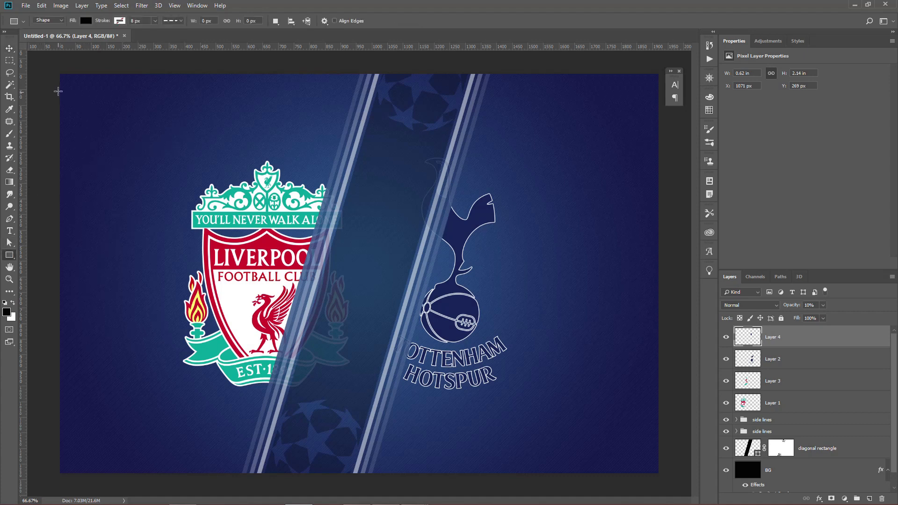
{"action": "left_click_drag", "start_coordinate": [57, 88], "coordinate": [324, 109]}
Reshape the black rectangle's right-hand corner points so its end meets the stripes at their slant, about 956 px wide.
{"action": "key", "text": "ctrl+plus"}
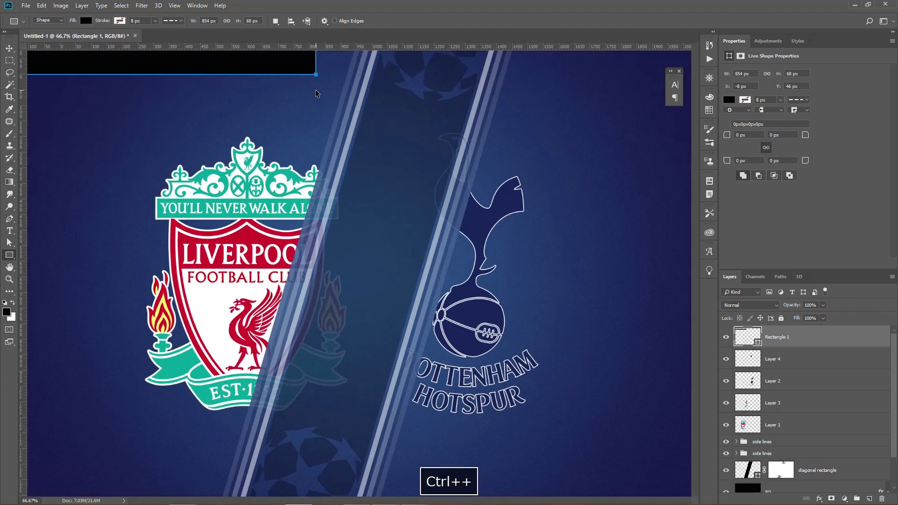
{"action": "key", "text": "space"}
{"action": "left_click_drag", "start_coordinate": [317, 113], "coordinate": [315, 250]}
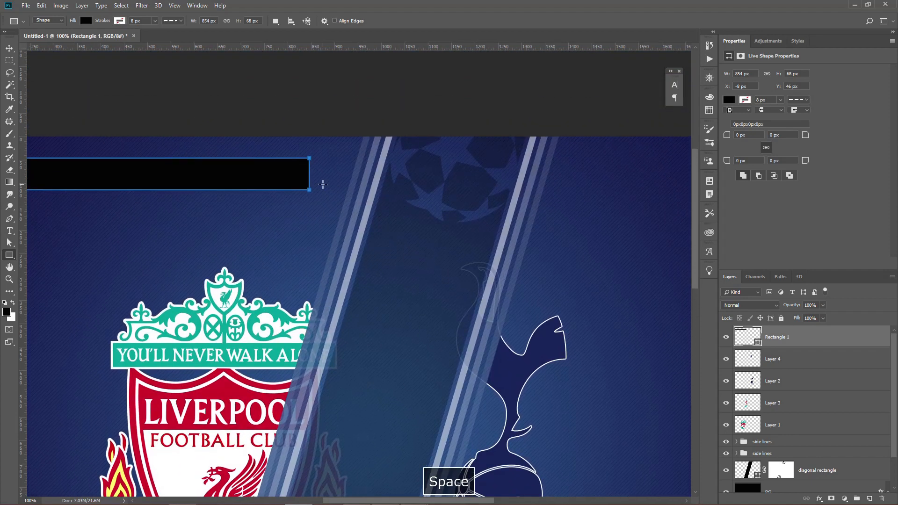
{"action": "key", "text": "a"}
{"action": "left_click_drag", "start_coordinate": [312, 161], "coordinate": [333, 268]}
{"action": "key", "text": "ctrl+plus"}
{"action": "key", "text": "space"}
{"action": "left_click_drag", "start_coordinate": [322, 155], "coordinate": [338, 154]}
{"action": "left_click", "coordinate": [419, 191]}
{"action": "left_click_drag", "start_coordinate": [319, 218], "coordinate": [318, 218]}
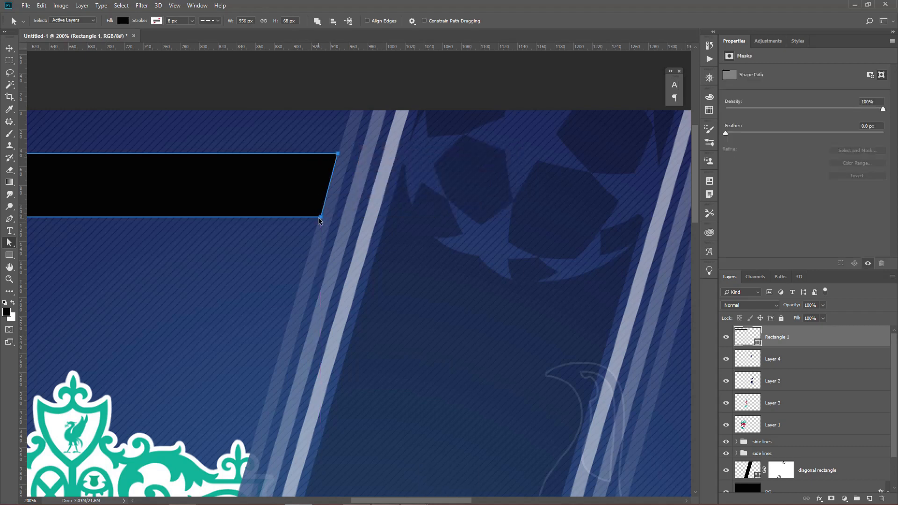
{"action": "key", "text": "ctrl+plus"}
{"action": "left_click_drag", "start_coordinate": [301, 189], "coordinate": [298, 189]}
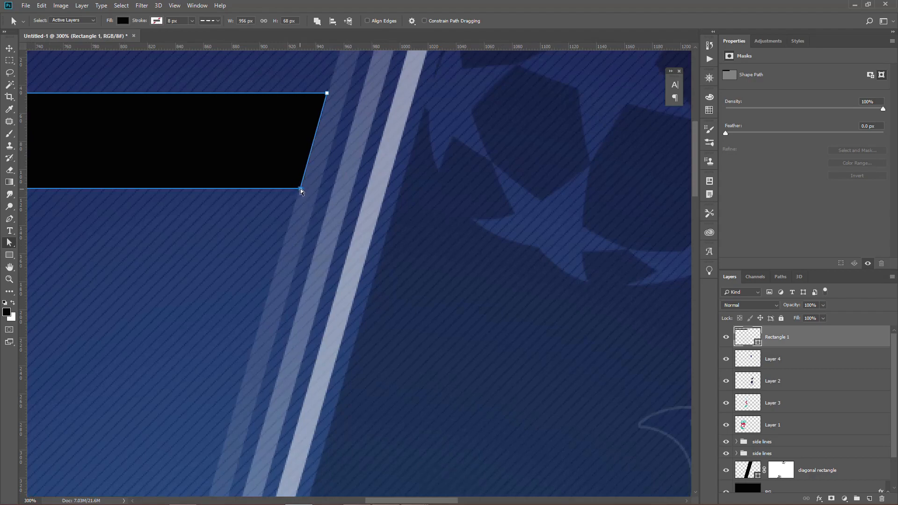
Move the slanted end of the black bar back from the stripes so the bar is about 720 px wide.
{"action": "key", "text": "ctrl+minus"}
{"action": "key", "text": "ctrl+minus"}
{"action": "key", "text": "ctrl+minus"}
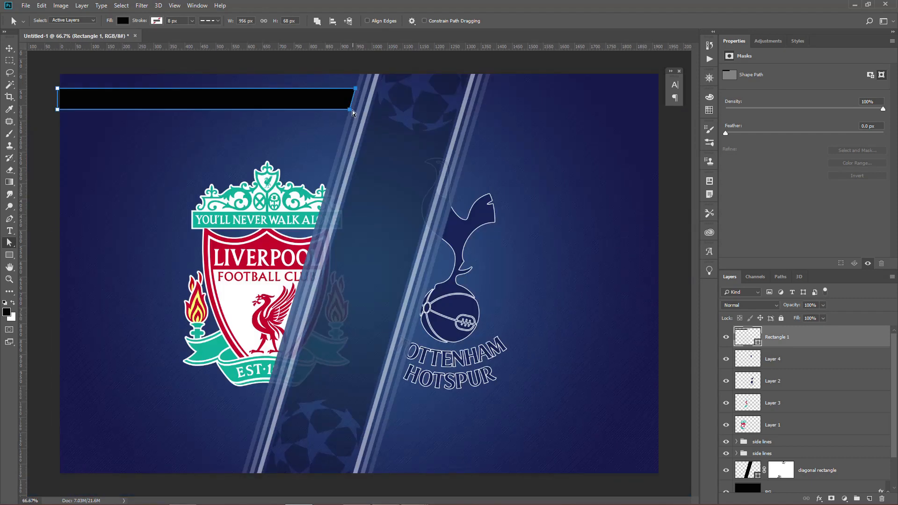
{"action": "left_click_drag", "start_coordinate": [352, 112], "coordinate": [276, 113]}
{"action": "key", "text": "Return"}
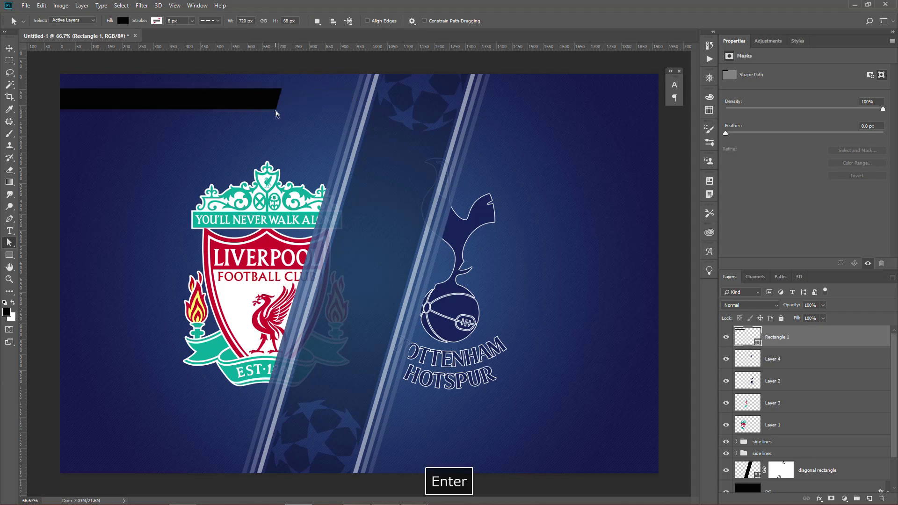
Change the bar's fill colour to 2e3192.
{"action": "double_click", "coordinate": [750, 340]}
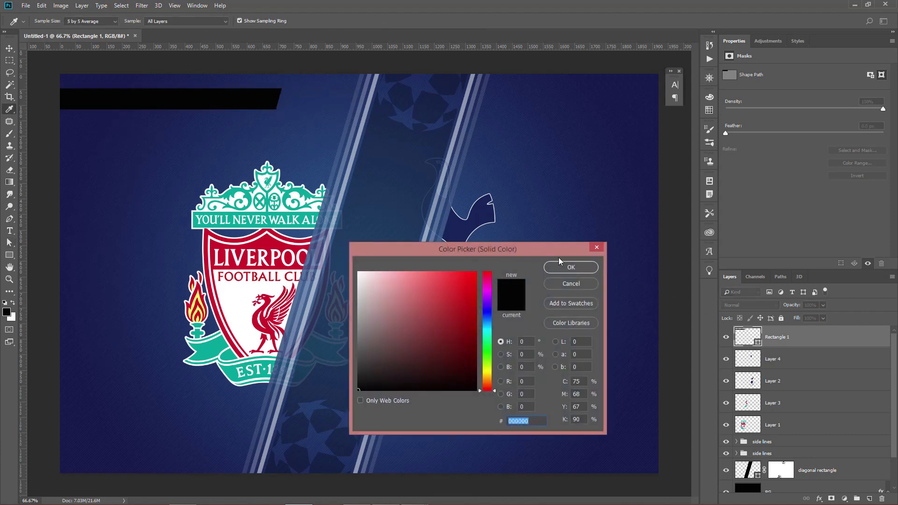
{"action": "left_click_drag", "start_coordinate": [544, 203], "coordinate": [545, 196]}
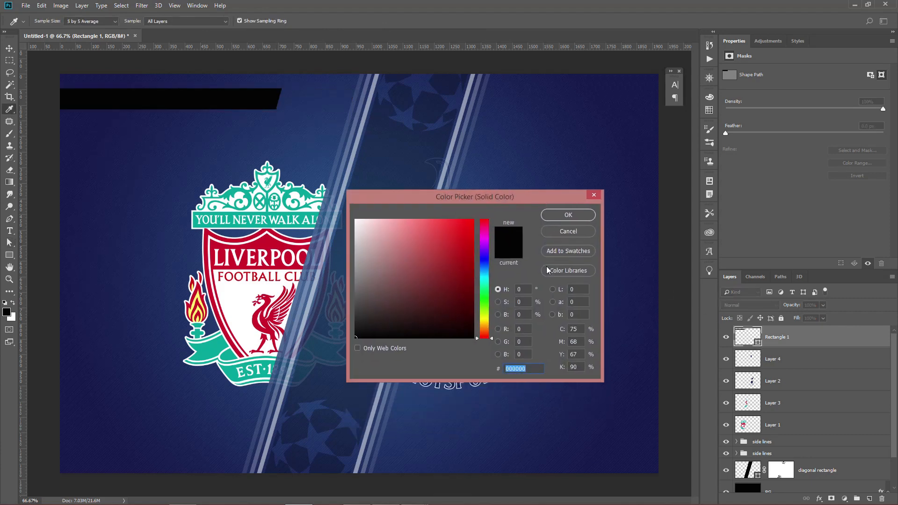
{"action": "type", "text": "2e3192"}
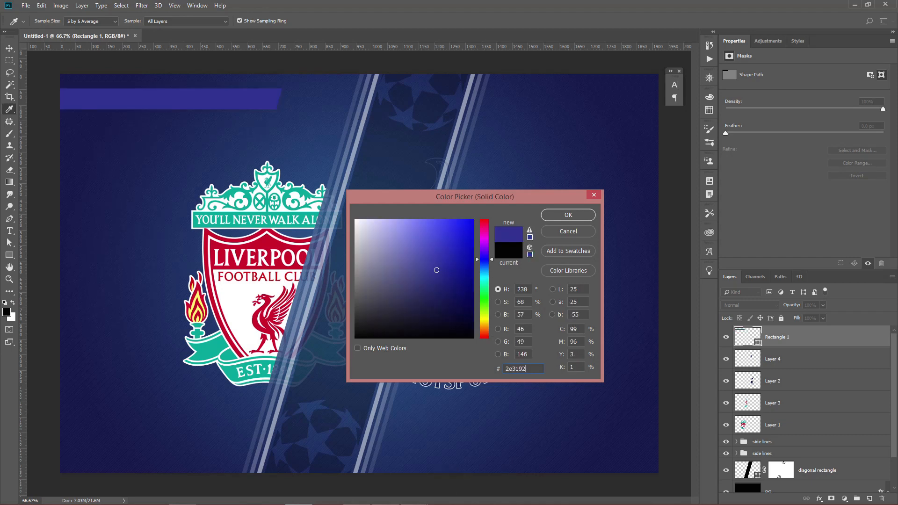
{"action": "key", "text": "Return"}
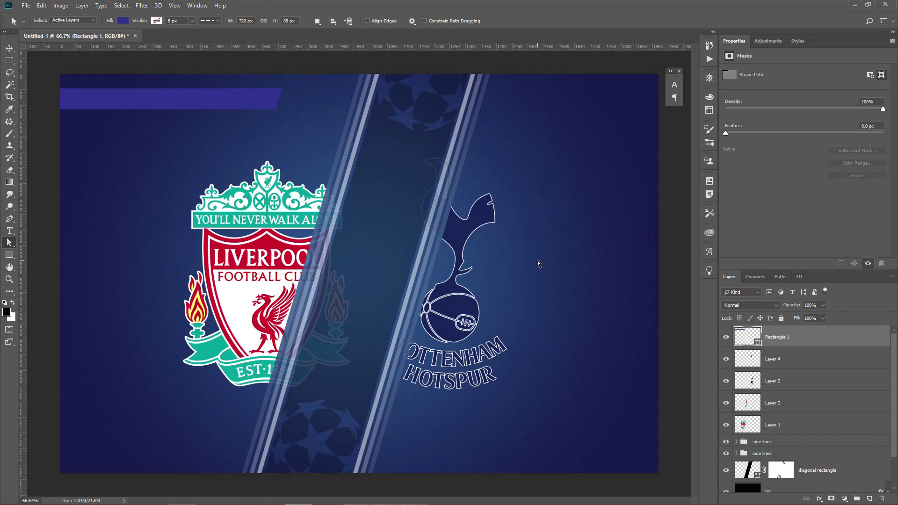
Duplicate the slanted purple bar and place the copy just below it, with its end near the diagonal stripes.
{"action": "key", "text": "v"}
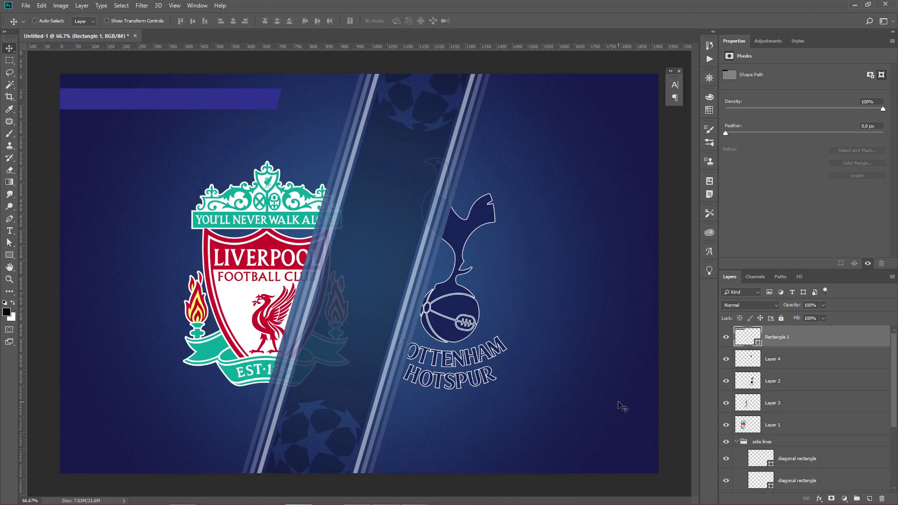
{"action": "left_click", "coordinate": [728, 462]}
{"action": "left_click", "coordinate": [726, 460]}
{"action": "key", "text": "ctrl+plus"}
{"action": "key", "text": "space"}
{"action": "left_click_drag", "start_coordinate": [282, 114], "coordinate": [459, 201]}
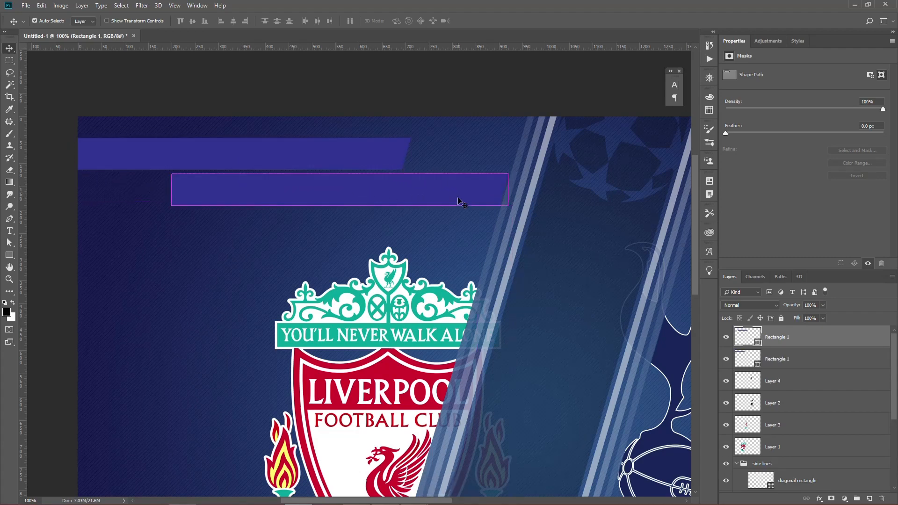
{"action": "key", "text": "ctrl+plus"}
{"action": "key", "text": "ctrl+minus"}
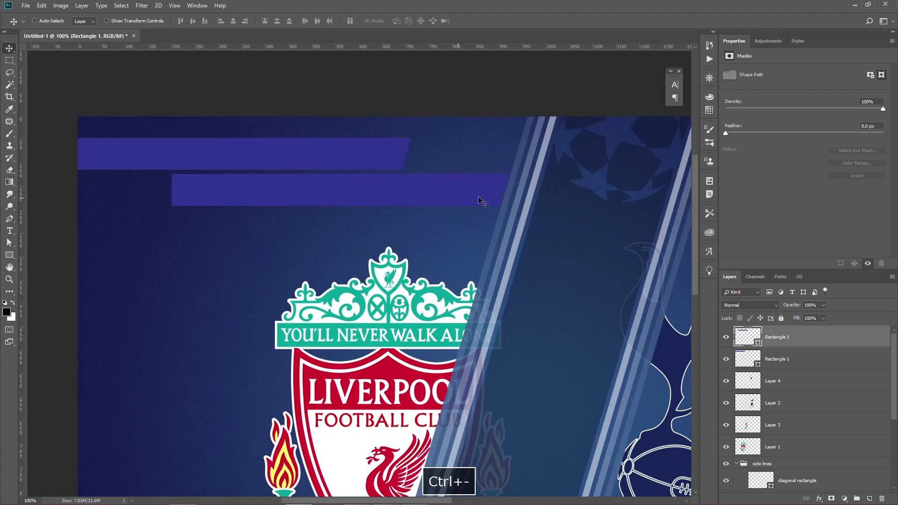
Fill the copied bar with white (ffffff) and set its layer opacity to 10%.
{"action": "double_click", "coordinate": [759, 344]}
{"action": "type", "text": "ffffff"}
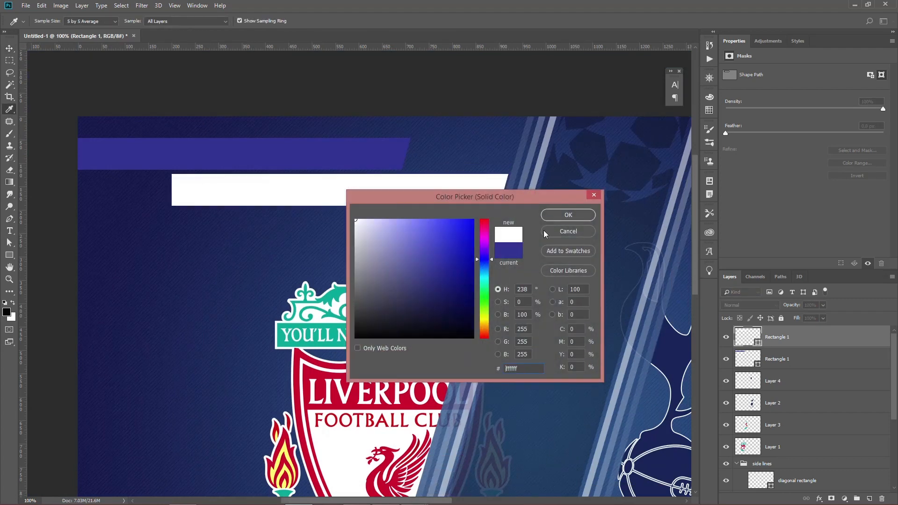
{"action": "left_click", "coordinate": [568, 216]}
{"action": "left_click", "coordinate": [810, 305]}
{"action": "type", "text": "10"}
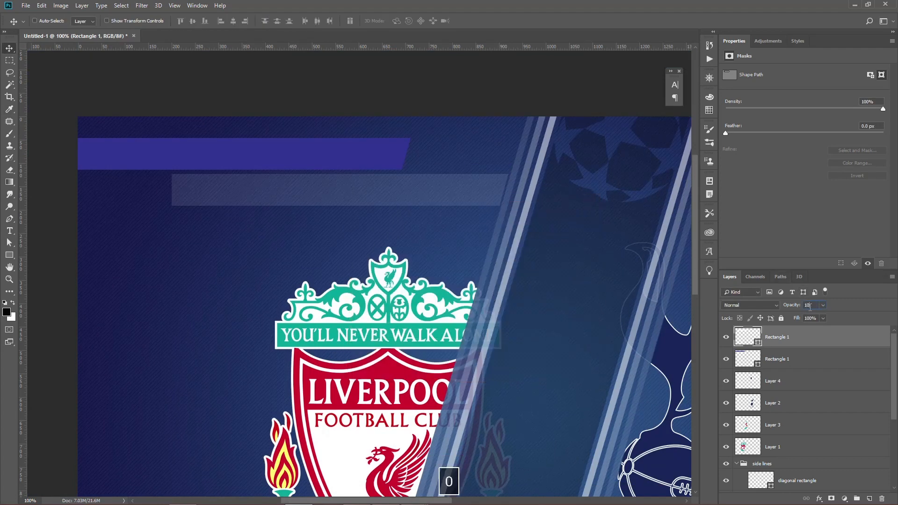
{"action": "key", "text": "Return"}
Reshape the translucent bar's bottom corner points along the stripe's slant to make a thin strip about 12 px tall.
{"action": "key", "text": "a"}
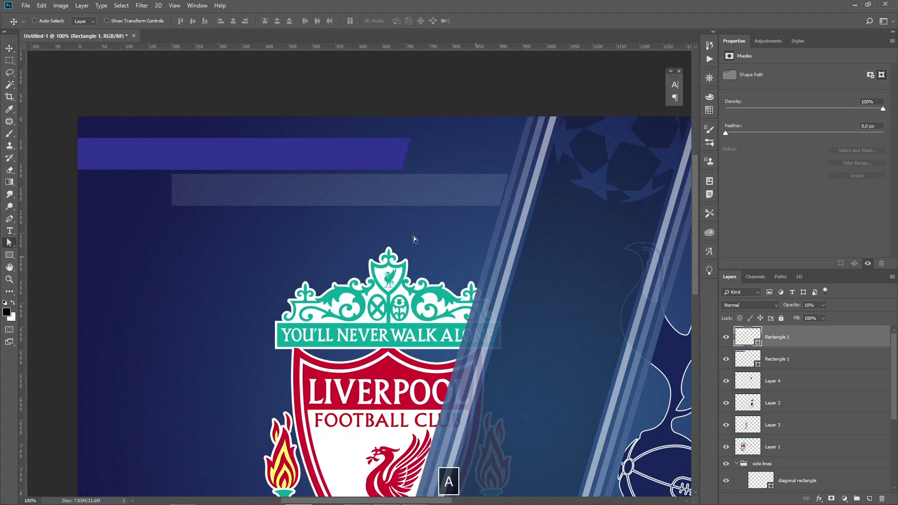
{"action": "left_click_drag", "start_coordinate": [151, 189], "coordinate": [538, 256]}
{"action": "key", "text": "ctrl+plus"}
{"action": "key", "text": "space"}
{"action": "left_click_drag", "start_coordinate": [617, 211], "coordinate": [440, 303]}
{"action": "left_click_drag", "start_coordinate": [458, 239], "coordinate": [467, 196]}
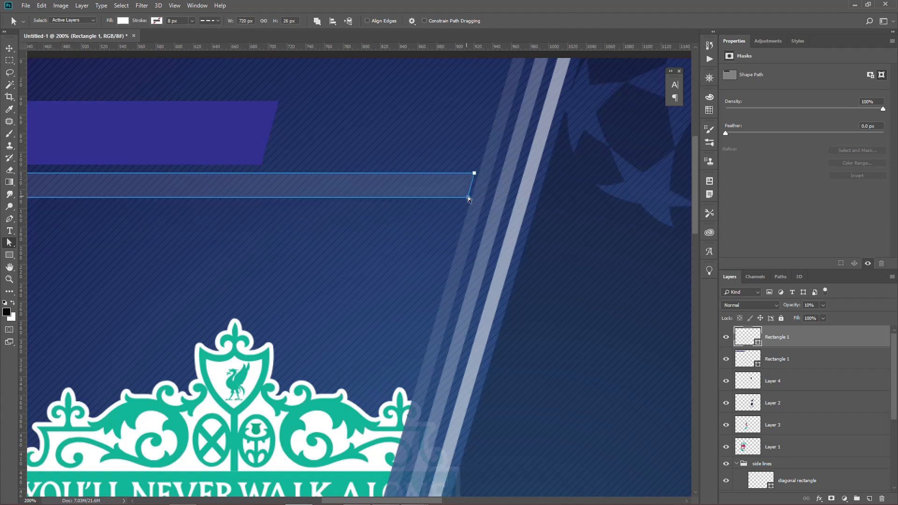
{"action": "key", "text": "ctrl+plus"}
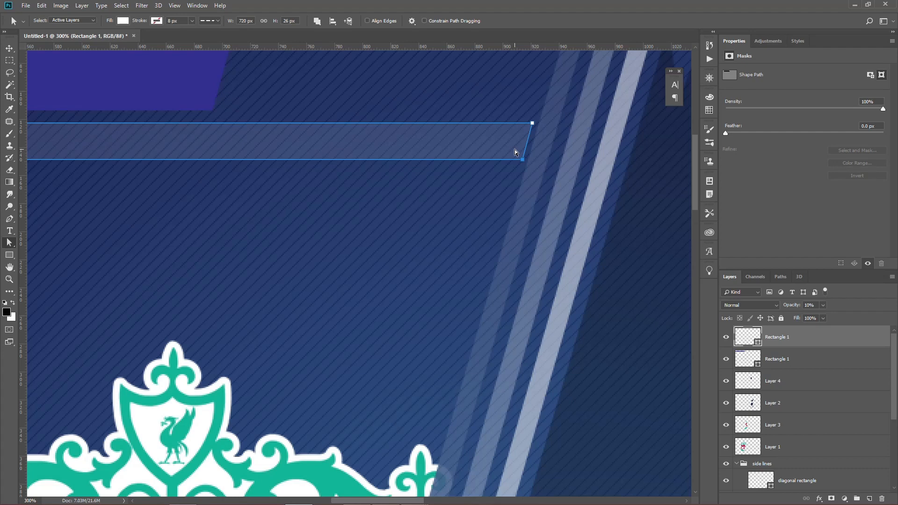
{"action": "left_click_drag", "start_coordinate": [522, 159], "coordinate": [528, 141]}
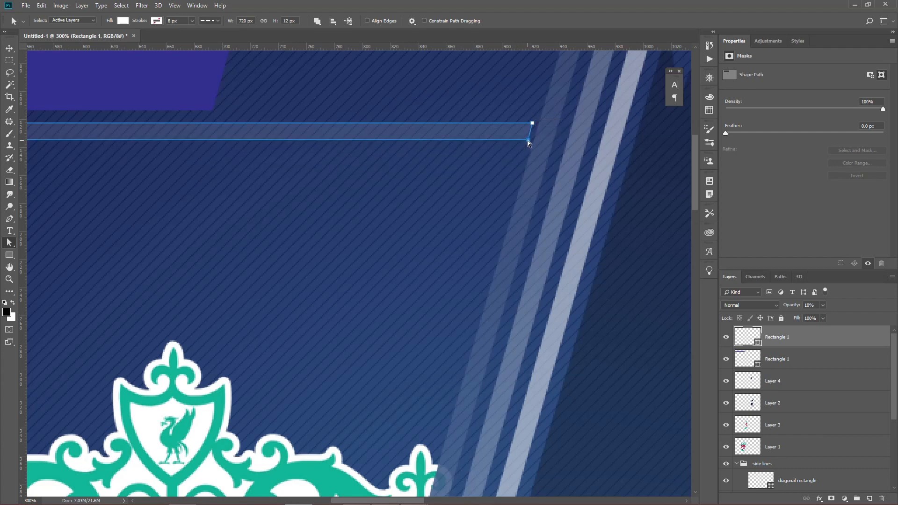
{"action": "key", "text": "Return"}
Move the thin translucent strip directly beneath the purple bar, running off the canvas's left edge.
{"action": "key", "text": "ctrl+minus"}
{"action": "key", "text": "ctrl+minus"}
{"action": "key", "text": "space"}
{"action": "left_click_drag", "start_coordinate": [440, 166], "coordinate": [580, 171]}
{"action": "key", "text": "v"}
{"action": "left_click_drag", "start_coordinate": [481, 235], "coordinate": [366, 238]}
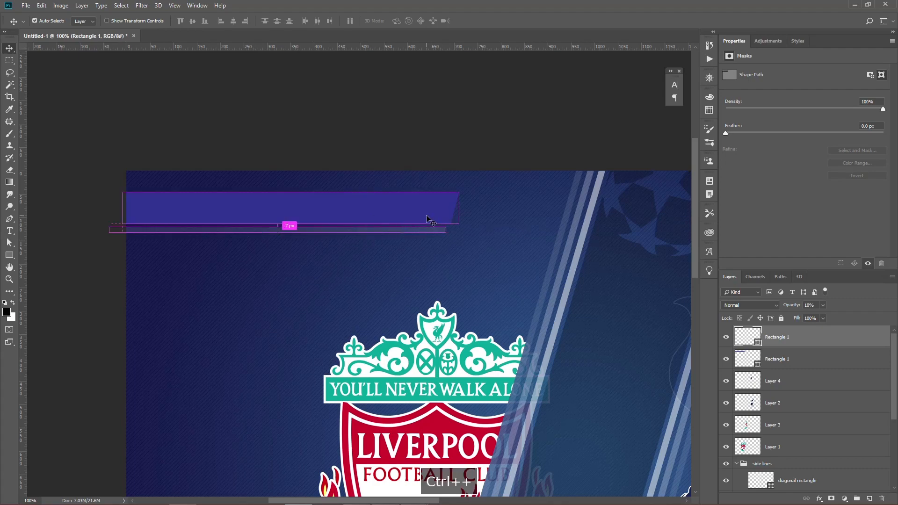
Adjust the lower corner of the strip's slanted end and nudge the strip up and right, closer to the purple bar.
{"action": "key", "text": "ctrl+plus"}
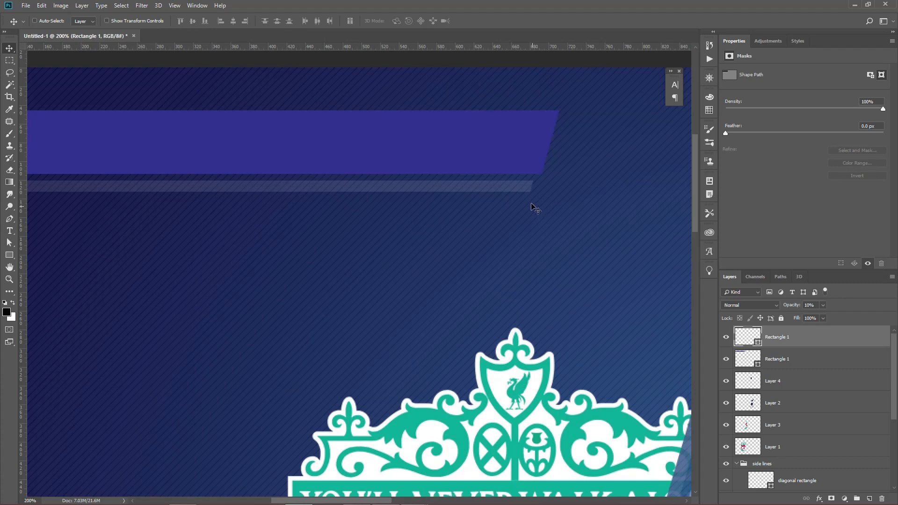
{"action": "key", "text": "a"}
{"action": "left_click_drag", "start_coordinate": [531, 192], "coordinate": [526, 192]}
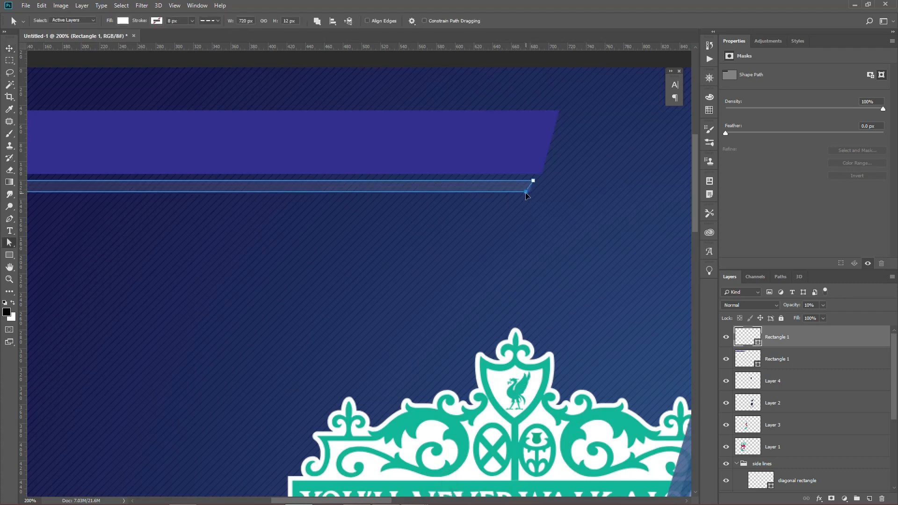
{"action": "key", "text": "Return"}
{"action": "key", "text": "v"}
{"action": "key", "text": "Up"}
{"action": "key", "text": "Up"}
{"action": "key", "text": "Up"}
{"action": "key", "text": "Right"}
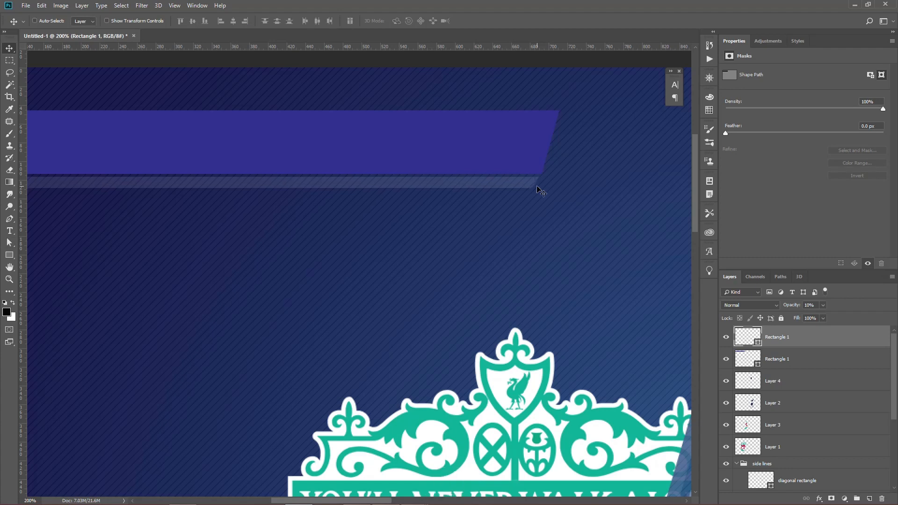
Group the purple bar and the thin strip and name the group "title".
{"action": "key", "text": "ctrl+minus"}
{"action": "key", "text": "ctrl+minus"}
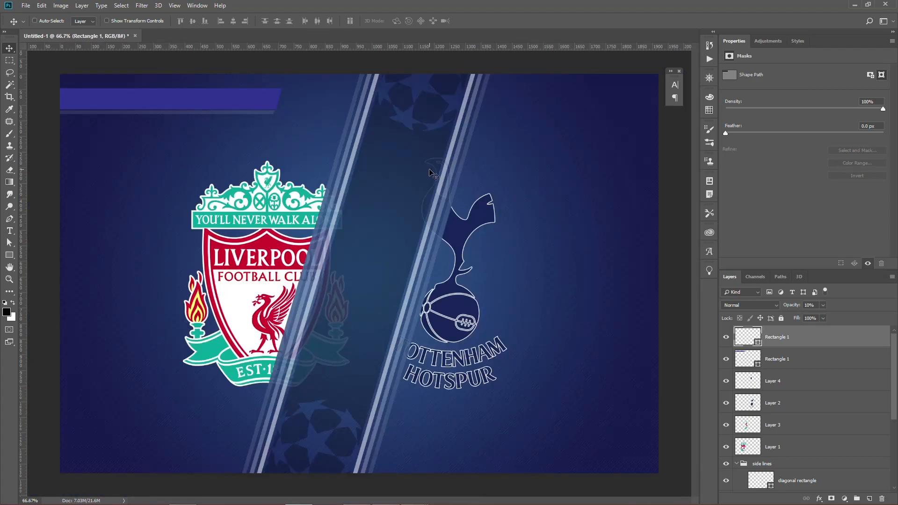
{"action": "left_click", "coordinate": [784, 354], "text": "ctrl"}
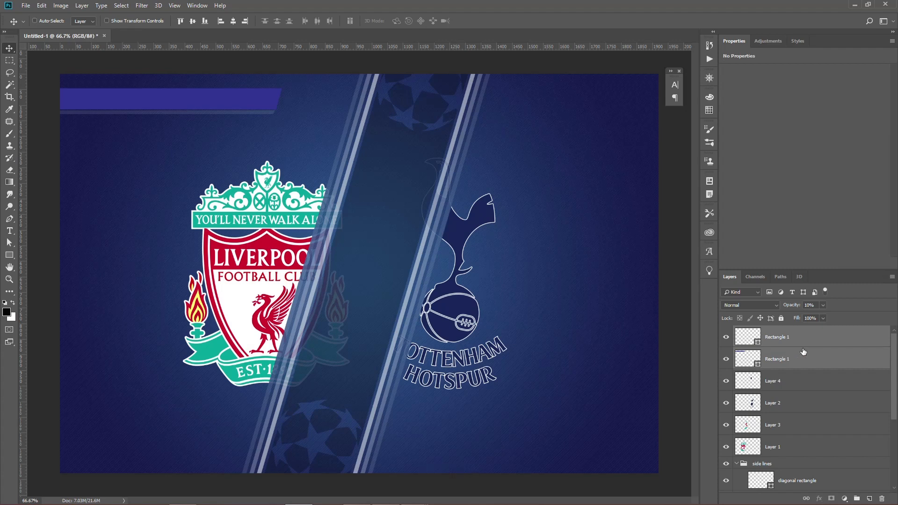
{"action": "left_click", "coordinate": [856, 499]}
{"action": "double_click", "coordinate": [761, 332]}
{"action": "type", "text": "te"}
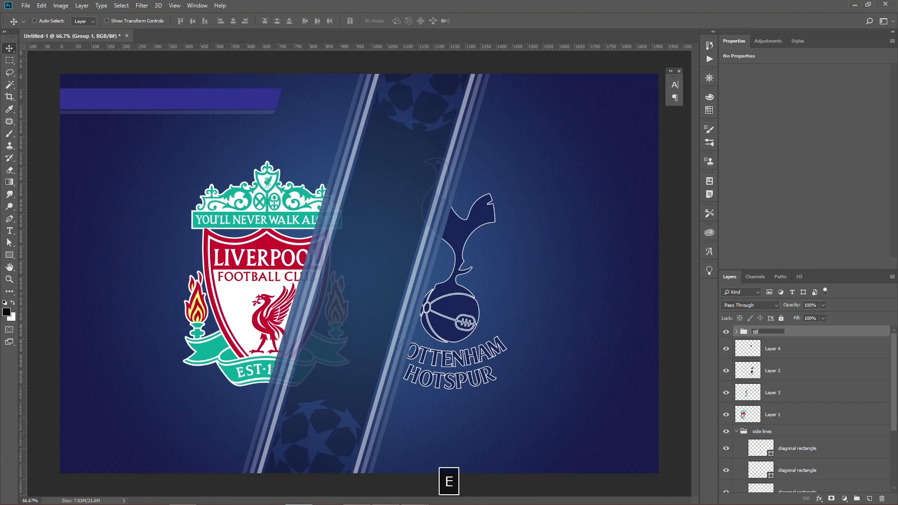
{"action": "key", "text": "Return"}
Duplicate the title group as a shorter-looking bar at the canvas's left edge beside the Liverpool crest and rename it "left side title".
{"action": "key", "text": "v"}
{"action": "left_click_drag", "start_coordinate": [202, 109], "coordinate": [144, 273]}
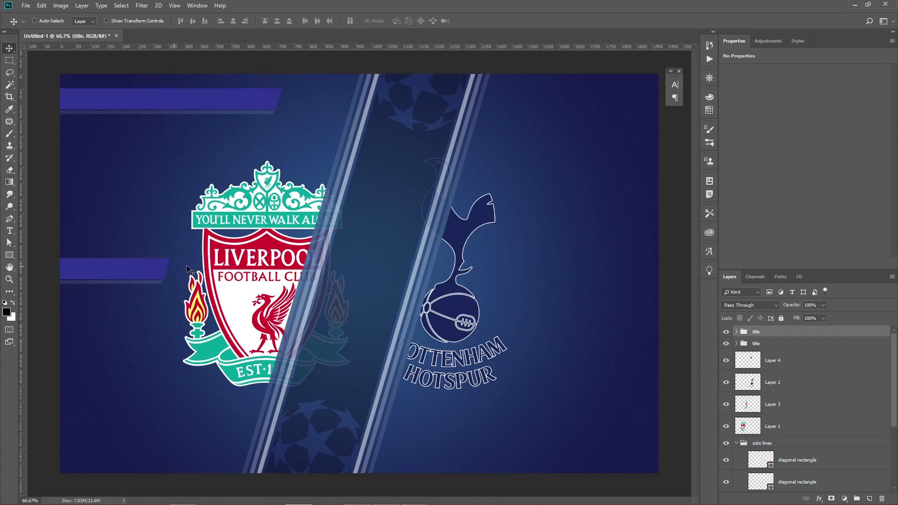
{"action": "double_click", "coordinate": [756, 332]}
{"action": "type", "text": "s"}
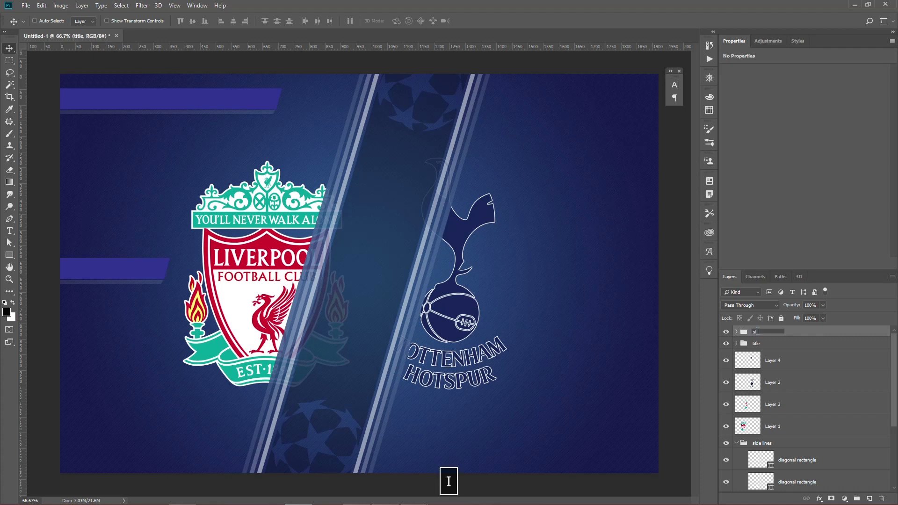
{"action": "type", "text": "ide title"}
{"action": "key", "text": "Left"}
{"action": "type", "text": "left"}
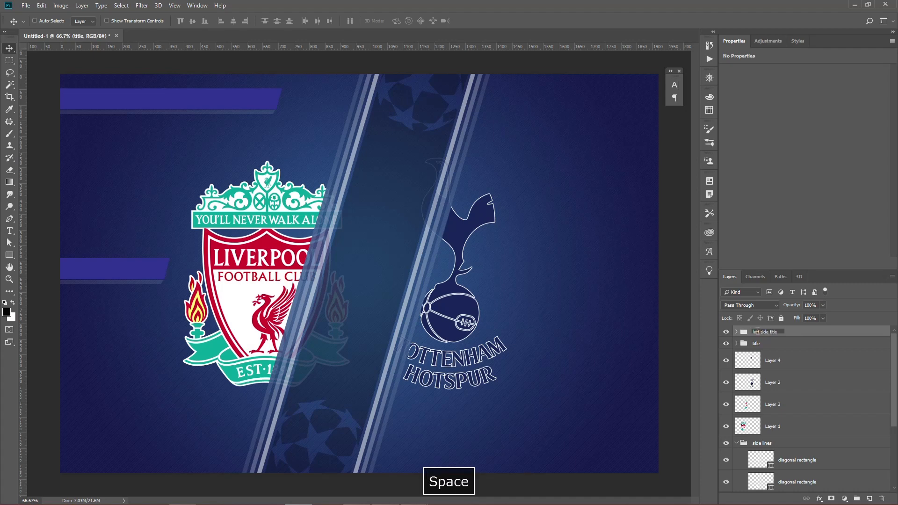
{"action": "key", "text": "Return"}
Duplicate the left side title group across the canvas, flip it horizontally, and place it at the right edge at the same height.
{"action": "left_click_drag", "start_coordinate": [257, 268], "coordinate": [604, 265]}
{"action": "key", "text": "ctrl+t"}
{"action": "right_click", "coordinate": [583, 271]}
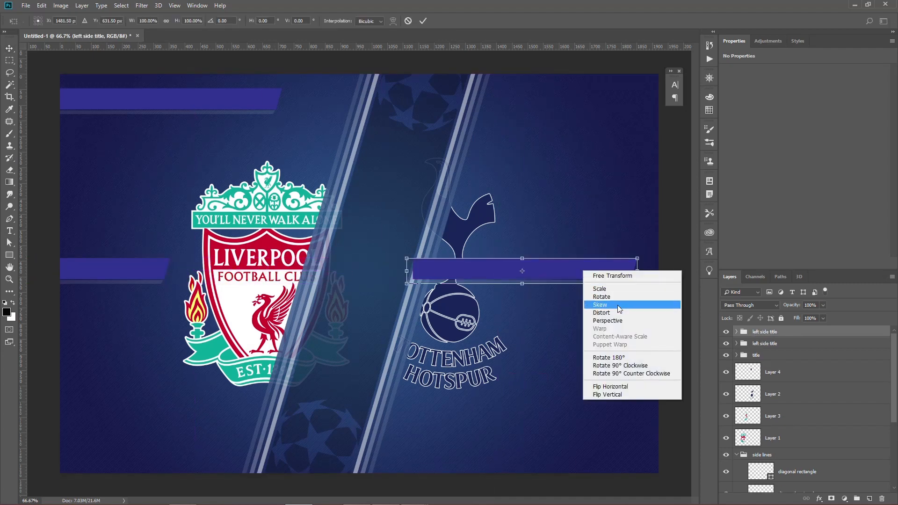
{"action": "left_click", "coordinate": [614, 386]}
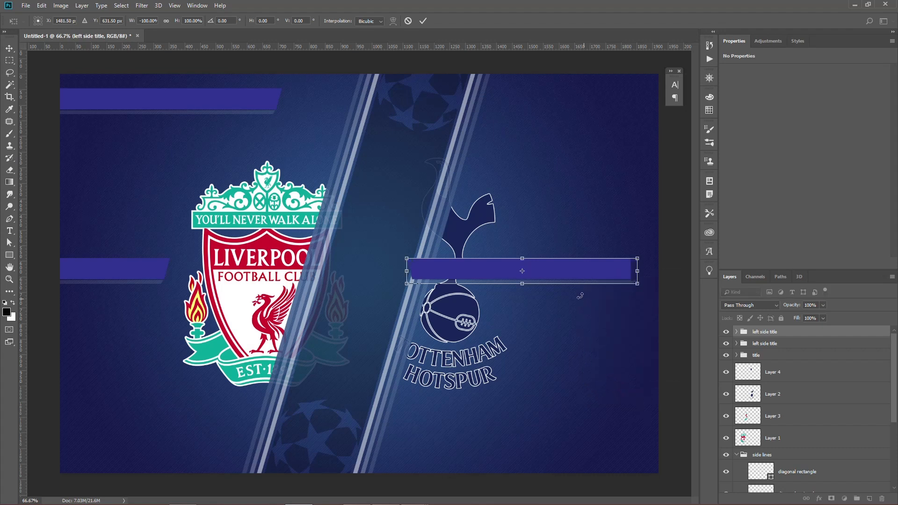
{"action": "key", "text": "Return"}
{"action": "left_click_drag", "start_coordinate": [553, 275], "coordinate": [668, 275]}
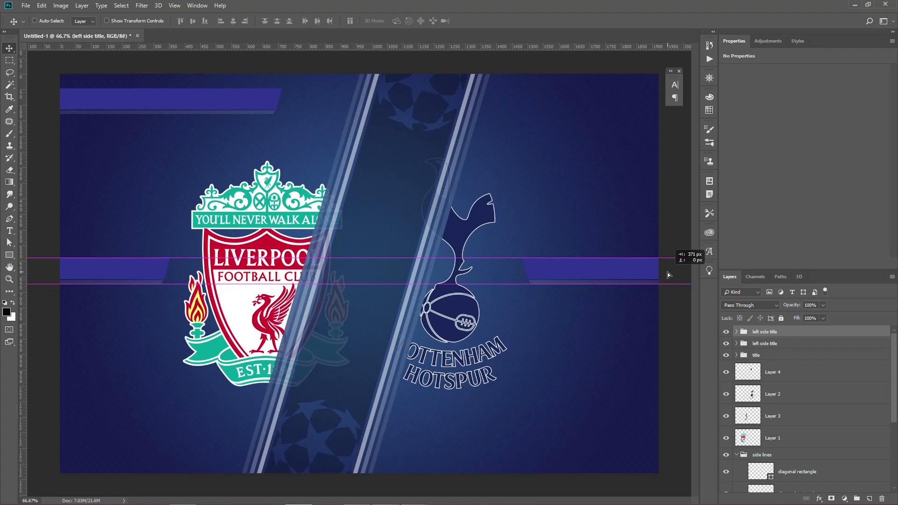
{"action": "left_click_drag", "start_coordinate": [668, 275], "coordinate": [675, 275]}
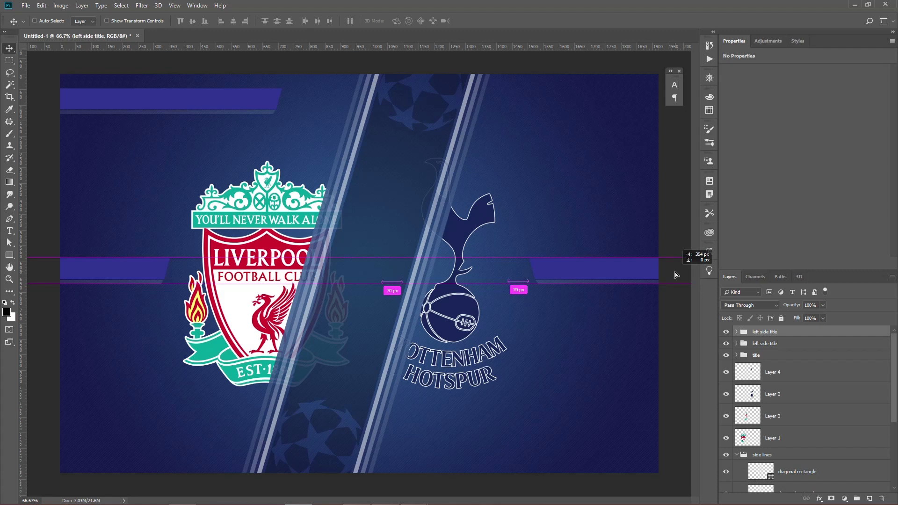
{"action": "left_click_drag", "start_coordinate": [676, 275], "coordinate": [679, 275]}
Rename the flipped group "right side title".
{"action": "double_click", "coordinate": [765, 331]}
{"action": "key", "text": "ctrl+shift+Left"}
{"action": "type", "text": "right"}
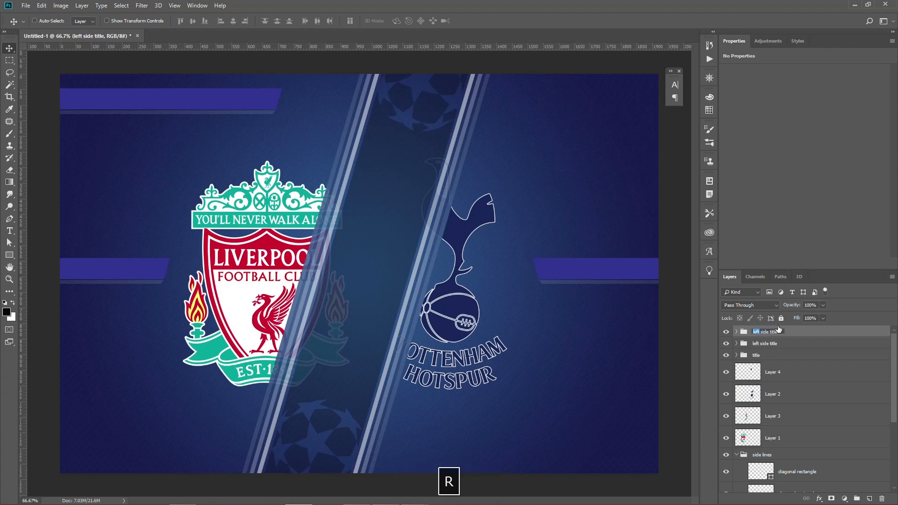
{"action": "key", "text": "Return"}
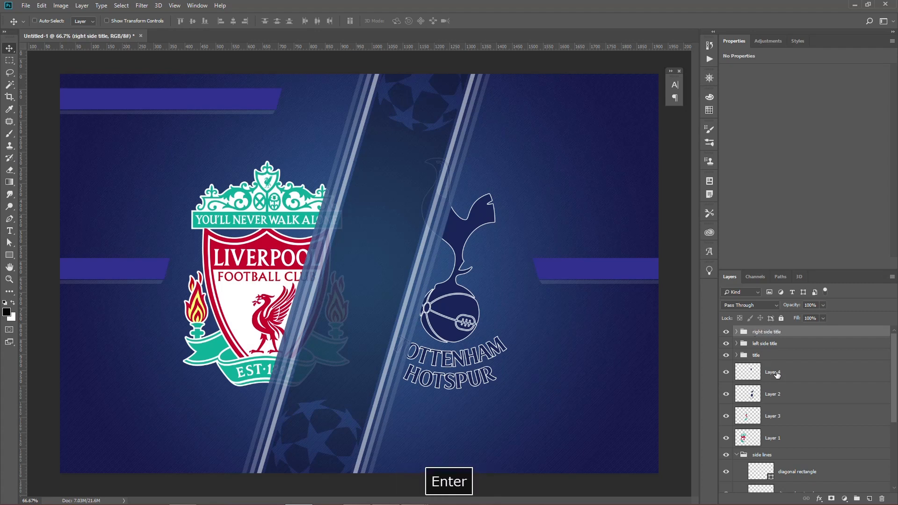
Select everything from Layer 4 down to the diagonal rectangle and shift it about 40 px to the right.
{"action": "left_click", "coordinate": [777, 372]}
{"action": "scroll", "coordinate": [797, 383], "scroll_direction": "down", "scroll_amount": 1}
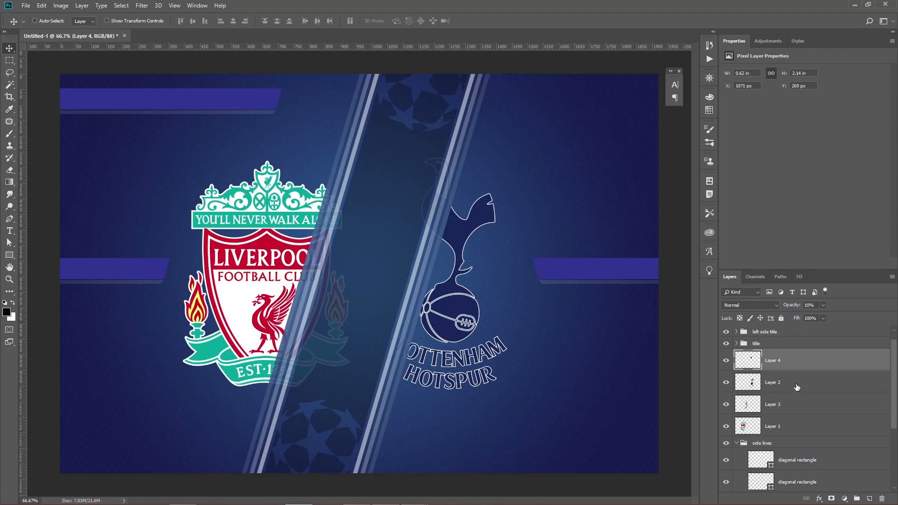
{"action": "left_click", "coordinate": [737, 443]}
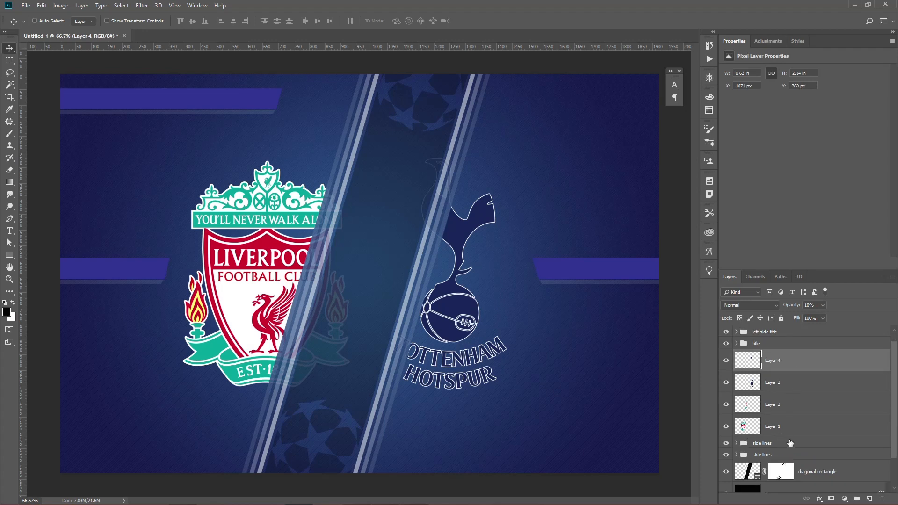
{"action": "scroll", "coordinate": [790, 443], "scroll_direction": "down", "scroll_amount": 1}
{"action": "left_click", "coordinate": [772, 482], "text": "shift"}
{"action": "key", "text": "shift+Right"}
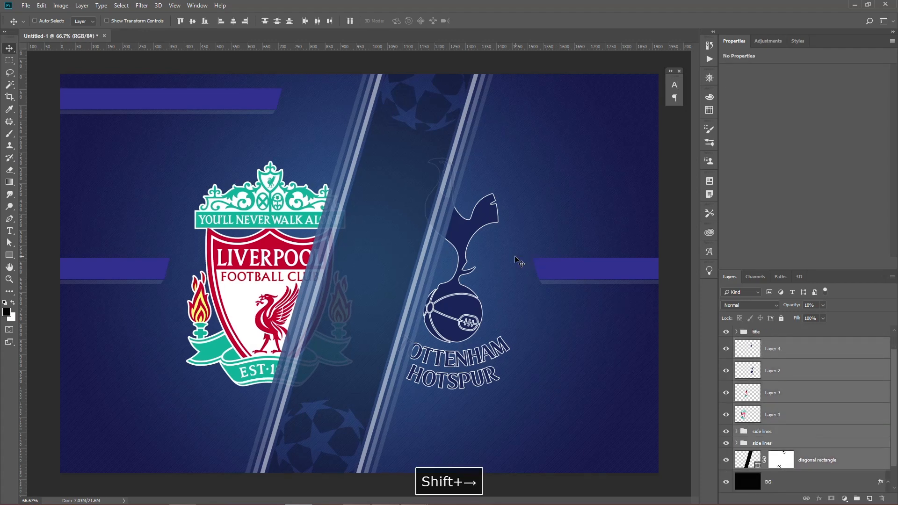
{"action": "key", "text": "shift+Right"}
{"action": "key", "text": "shift+Right"}
{"action": "key", "text": "shift+Right"}
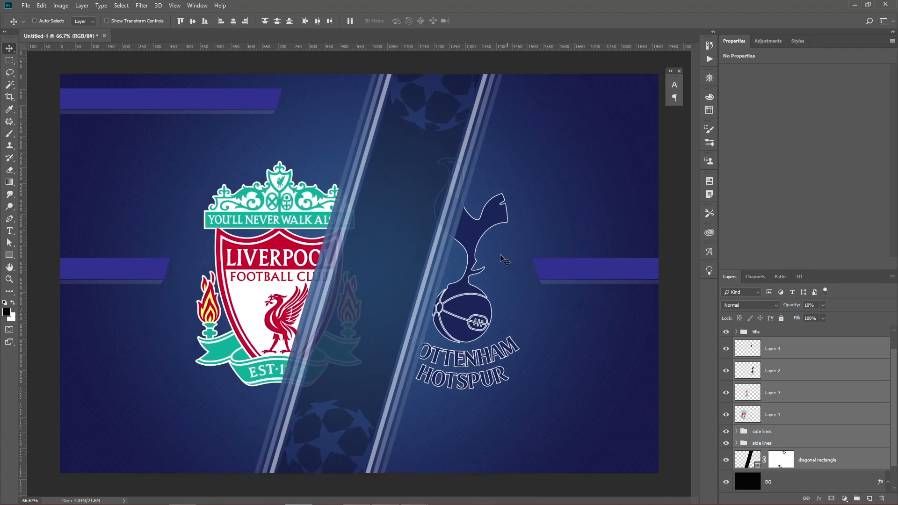
Shift the "right side title" group about 30 px to the right.
{"action": "scroll", "coordinate": [790, 375], "scroll_direction": "up", "scroll_amount": 2}
{"action": "left_click", "coordinate": [790, 349]}
{"action": "scroll", "coordinate": [790, 362], "scroll_direction": "up", "scroll_amount": 1}
{"action": "left_click", "coordinate": [772, 330]}
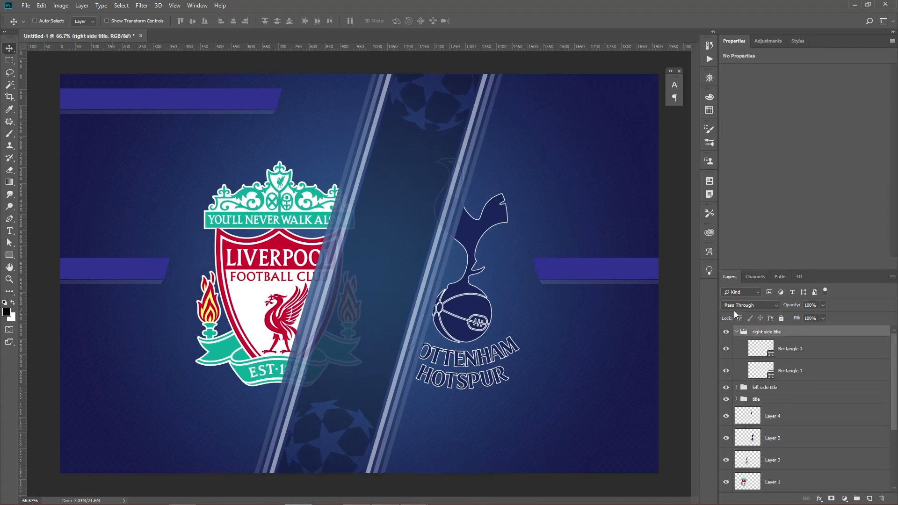
{"action": "key", "text": "shift+Right"}
{"action": "key", "text": "shift+Right"}
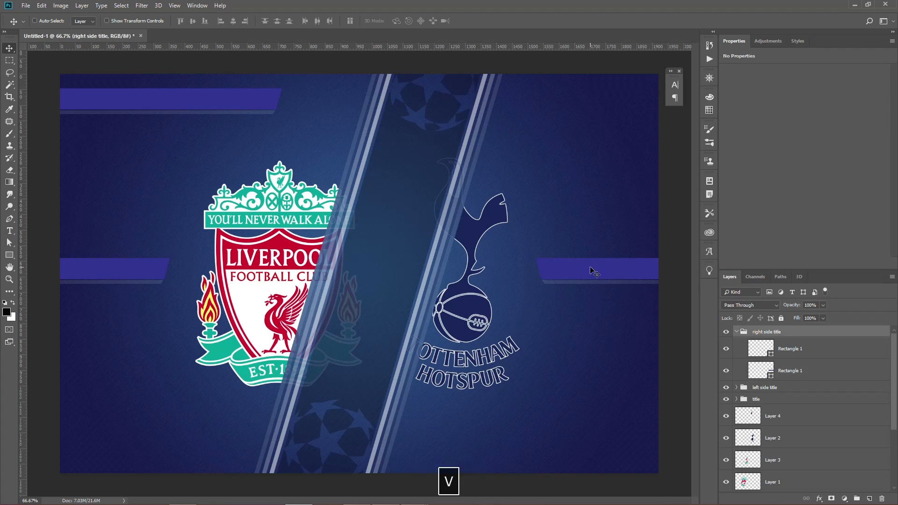
{"action": "key", "text": "shift+Right"}
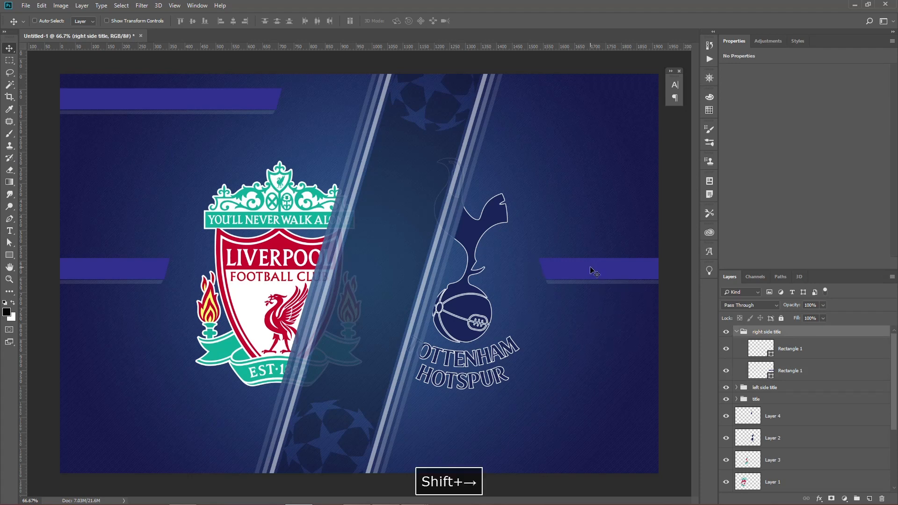
{"action": "key", "text": "shift+Right"}
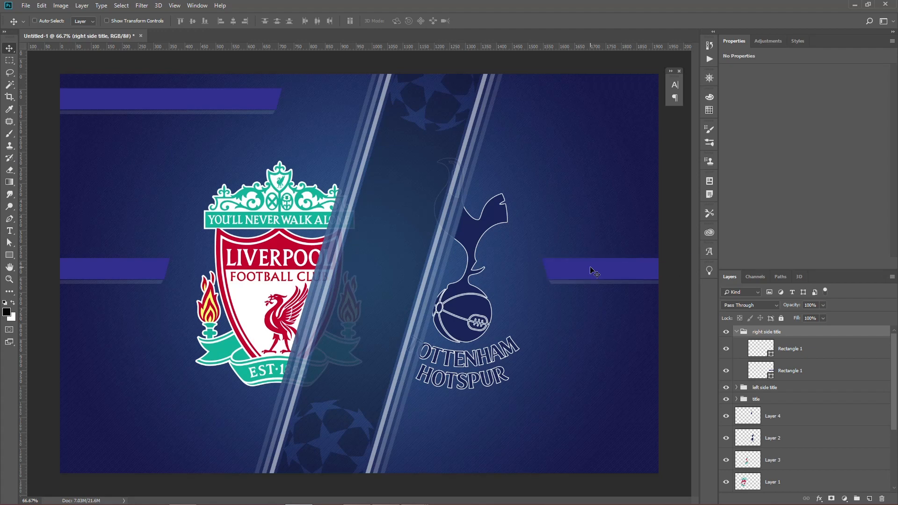
Add a topmost layer named "bottom glow" and draw a black rectangle of about 1926 × 60 px just below the canvas's lower edge.
{"action": "key", "text": "ctrl+minus"}
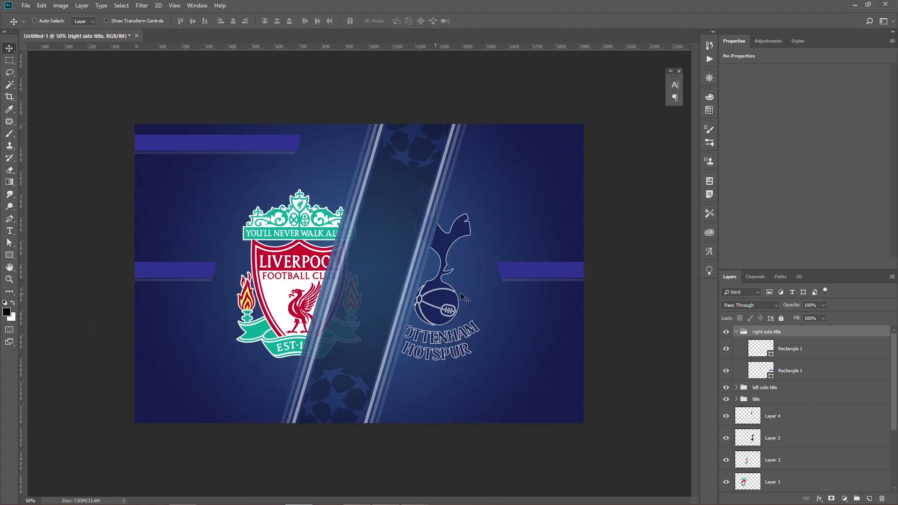
{"action": "left_click", "coordinate": [10, 255]}
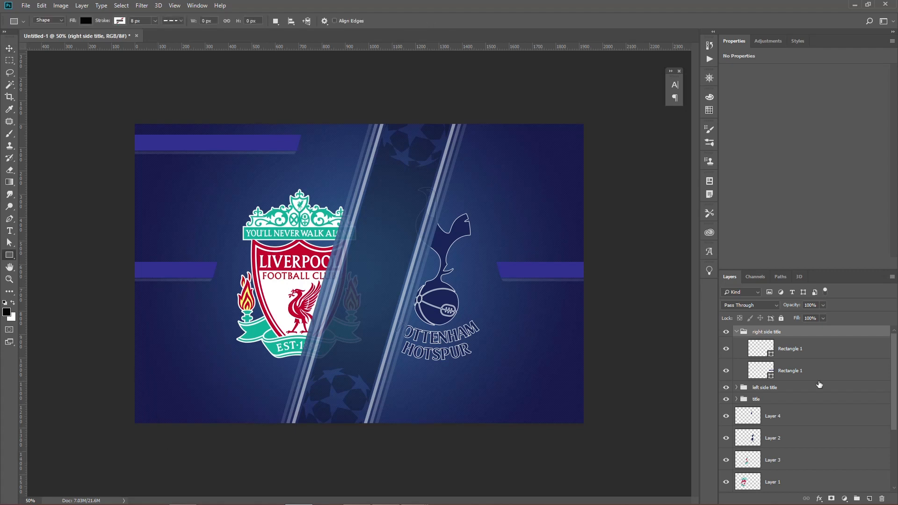
{"action": "left_click", "coordinate": [870, 499]}
{"action": "left_click_drag", "start_coordinate": [810, 351], "coordinate": [803, 325]}
{"action": "double_click", "coordinate": [777, 335]}
{"action": "type", "text": "bottom"}
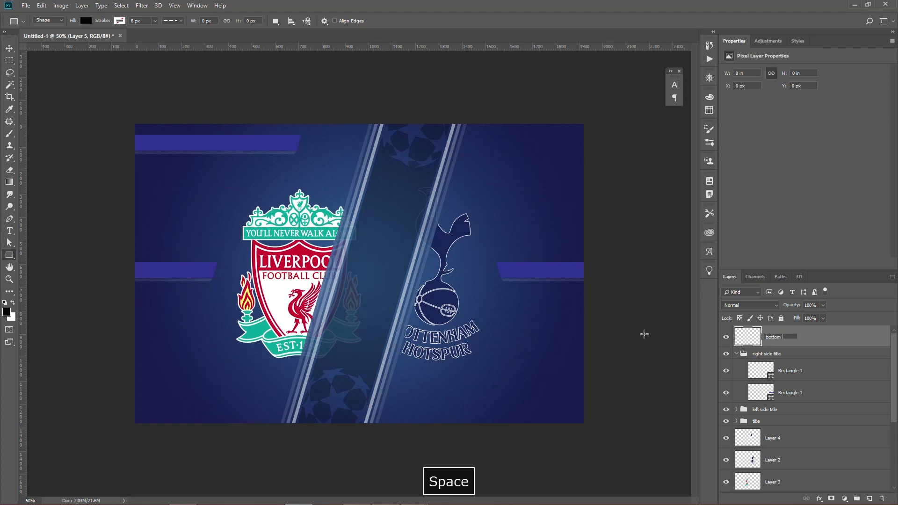
{"action": "type", "text": " glow"}
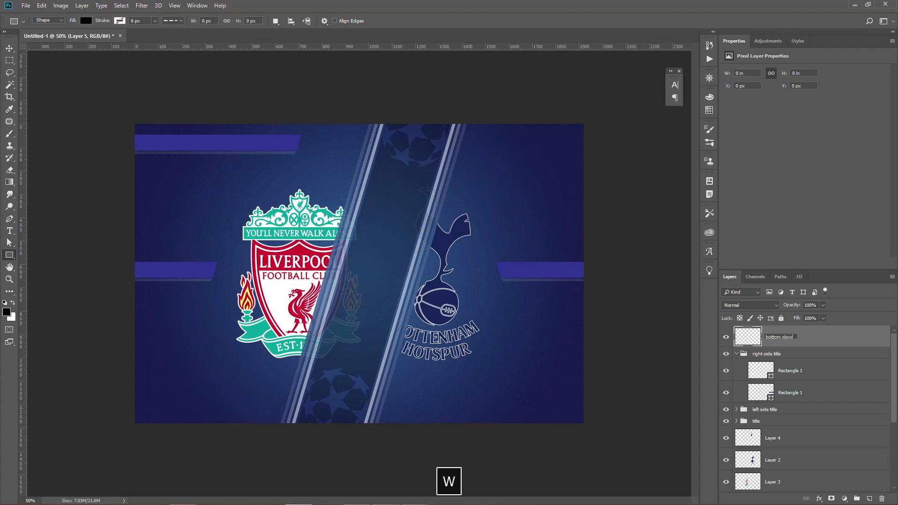
{"action": "key", "text": "Return"}
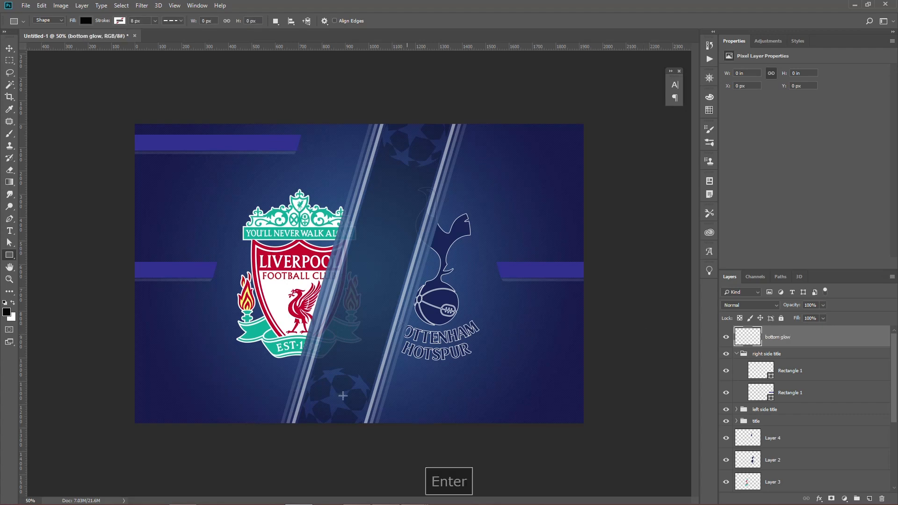
{"action": "left_click_drag", "start_coordinate": [137, 425], "coordinate": [584, 438]}
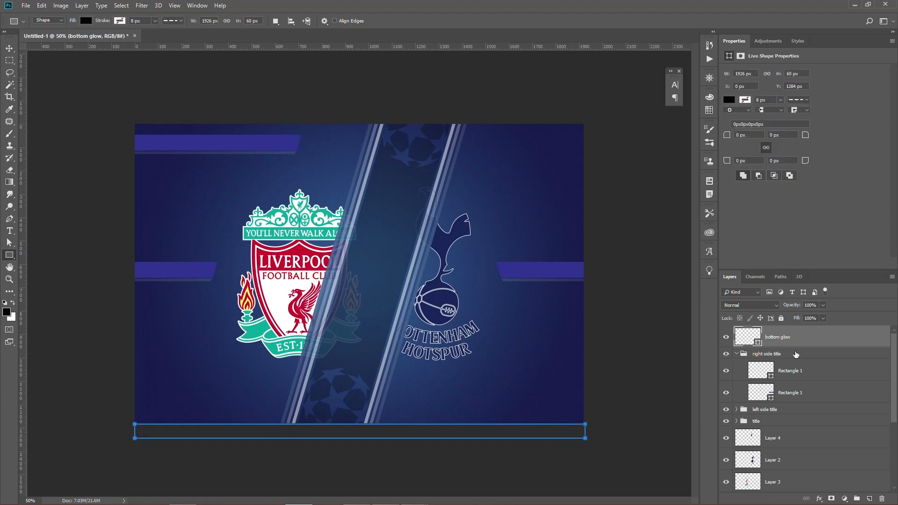
Give the bottom glow rectangle a Soft Light Outer Glow in colour ff00d8 with 25% spread and 250 px size.
{"action": "double_click", "coordinate": [817, 342]}
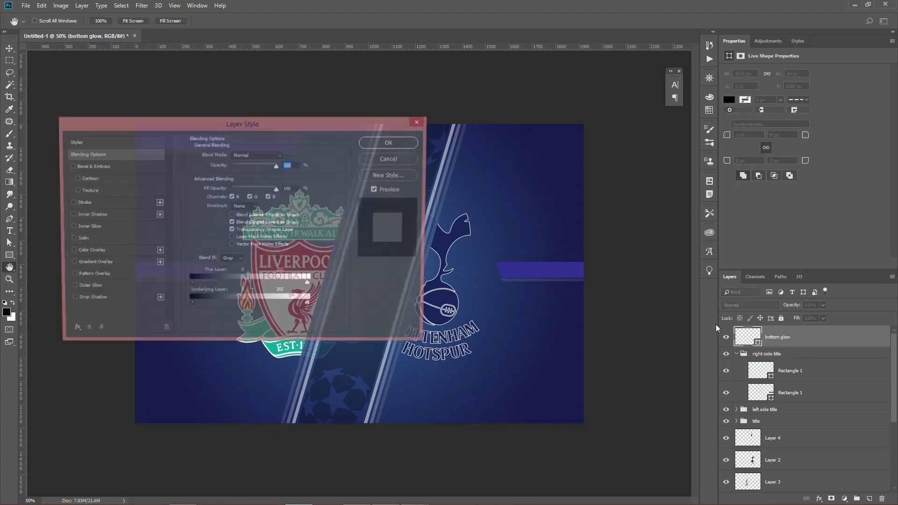
{"action": "left_click_drag", "start_coordinate": [323, 129], "coordinate": [686, 124]}
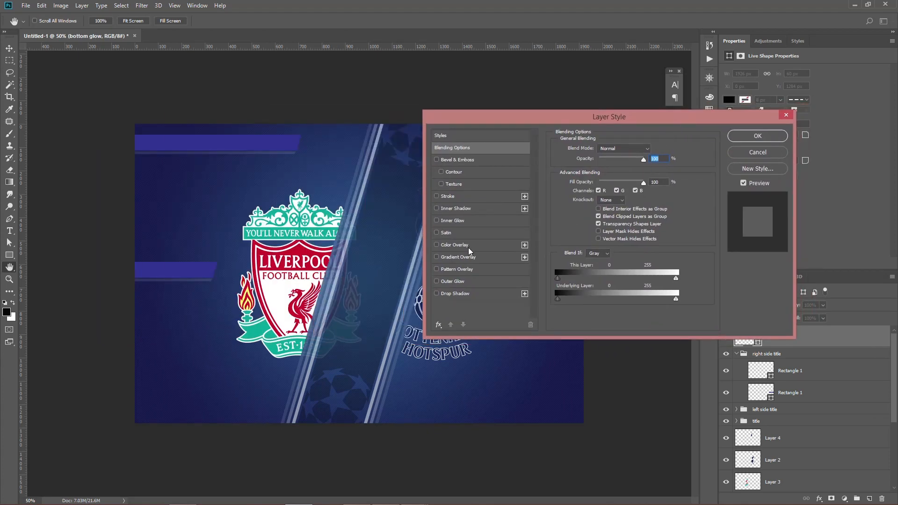
{"action": "left_click", "coordinate": [452, 281]}
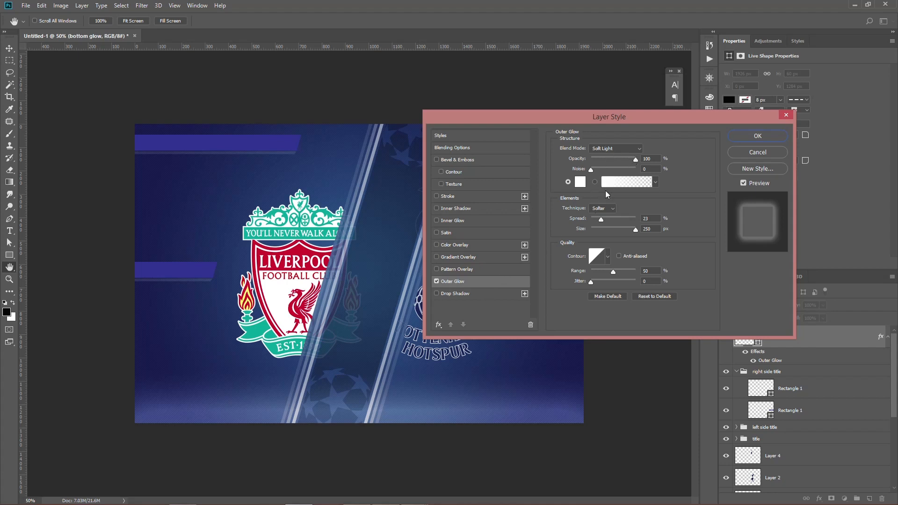
{"action": "left_click", "coordinate": [581, 182]}
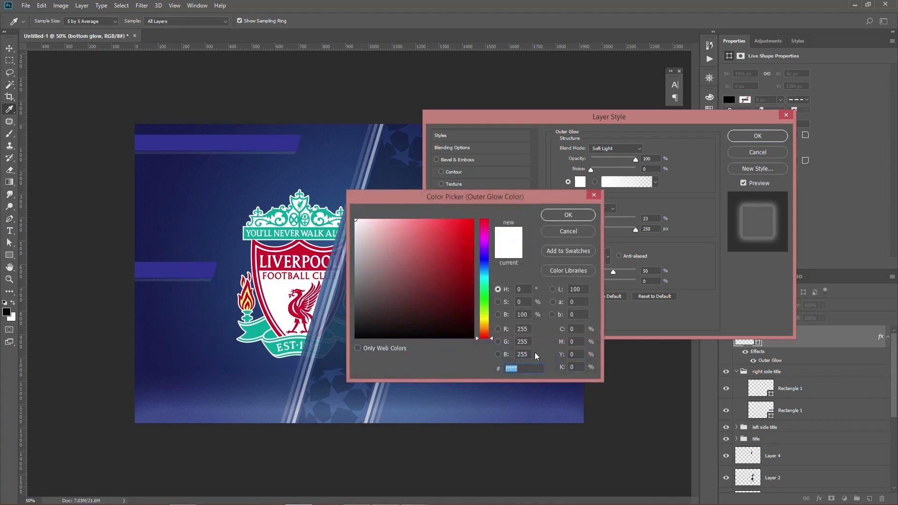
{"action": "type", "text": "ff00d8"}
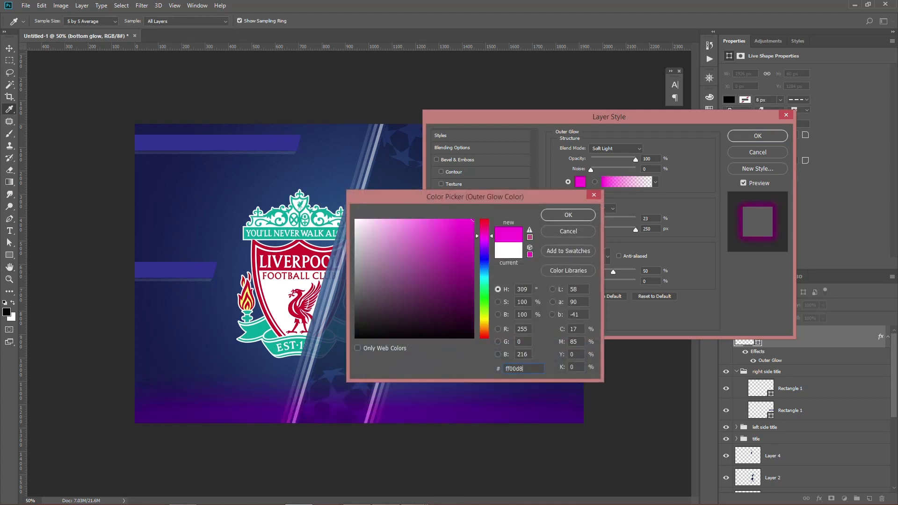
{"action": "left_click", "coordinate": [568, 216]}
{"action": "double_click", "coordinate": [651, 217]}
{"action": "type", "text": "25"}
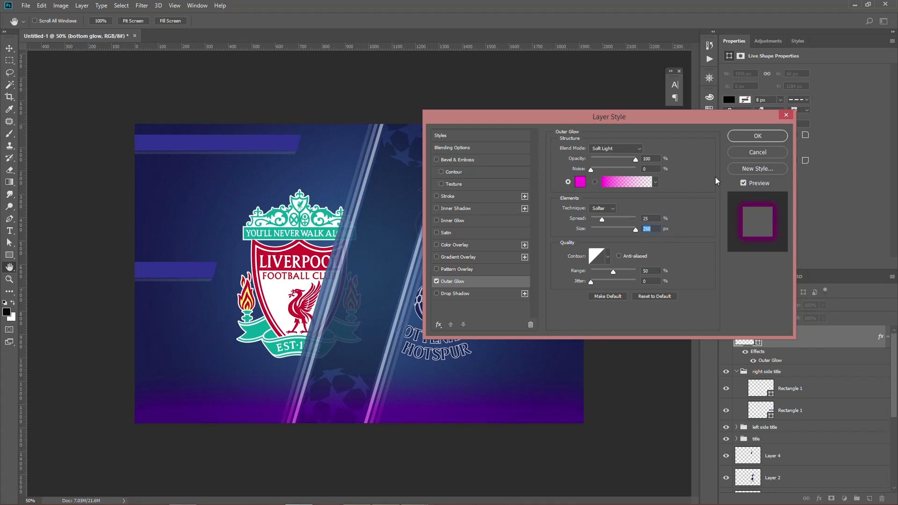
{"action": "left_click", "coordinate": [747, 135]}
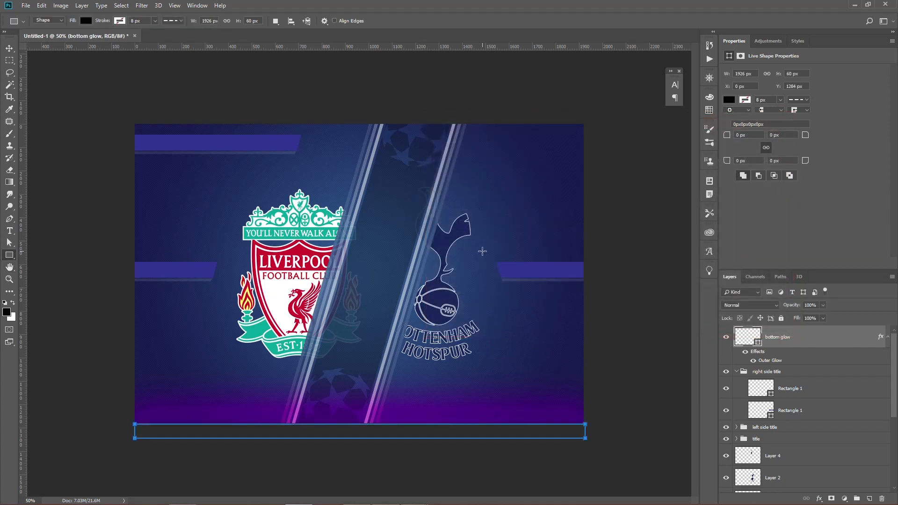
{"action": "key", "text": "Return"}
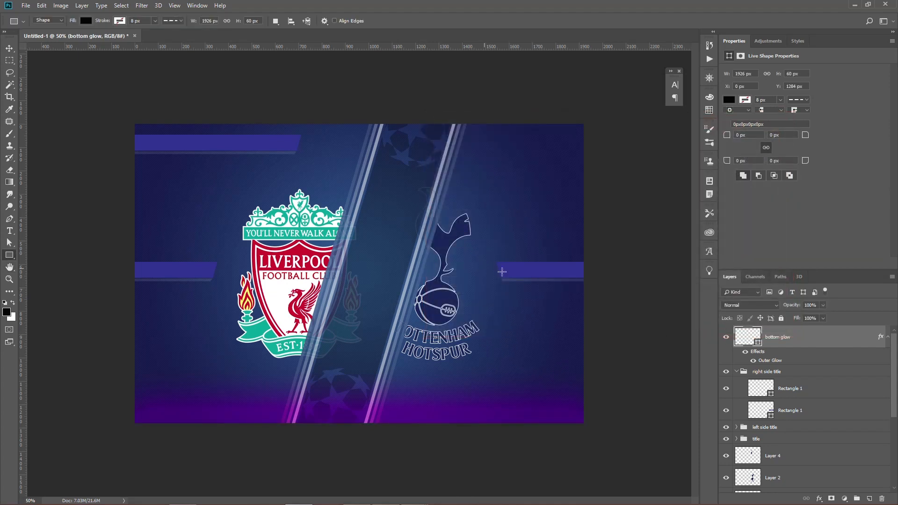
Add the text "Champions League" in white 18 pt Arial Black over the upper title bar.
{"action": "left_click", "coordinate": [12, 303]}
{"action": "left_click", "coordinate": [14, 230]}
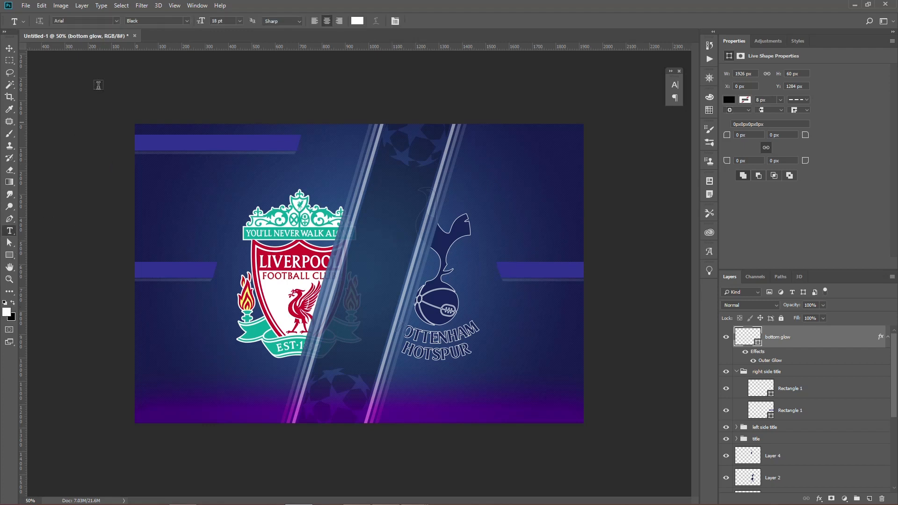
{"action": "left_click", "coordinate": [218, 21]}
{"action": "left_click", "coordinate": [198, 145]}
{"action": "type", "text": "Cha"}
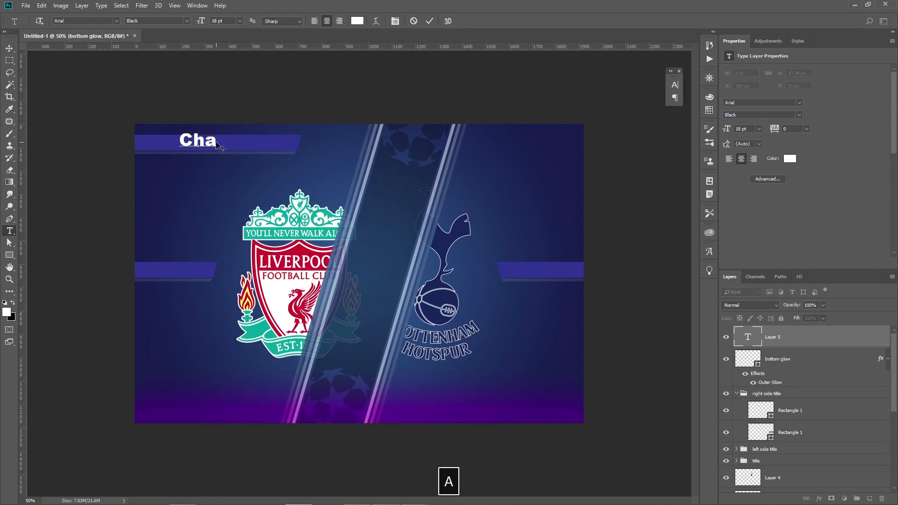
{"action": "type", "text": "mpions"}
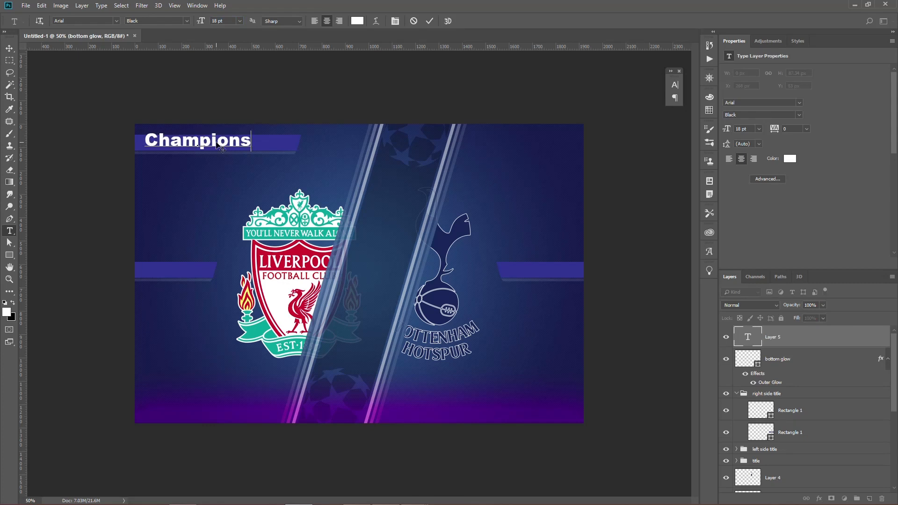
{"action": "type", "text": " League"}
{"action": "key", "text": "Return"}
Scale the Champions League text down to about 11.94 pt so it fits within the upper title bar.
{"action": "key", "text": "ctrl+t"}
{"action": "left_click_drag", "start_coordinate": [290, 141], "coordinate": [258, 139]}
{"action": "key", "text": "Return"}
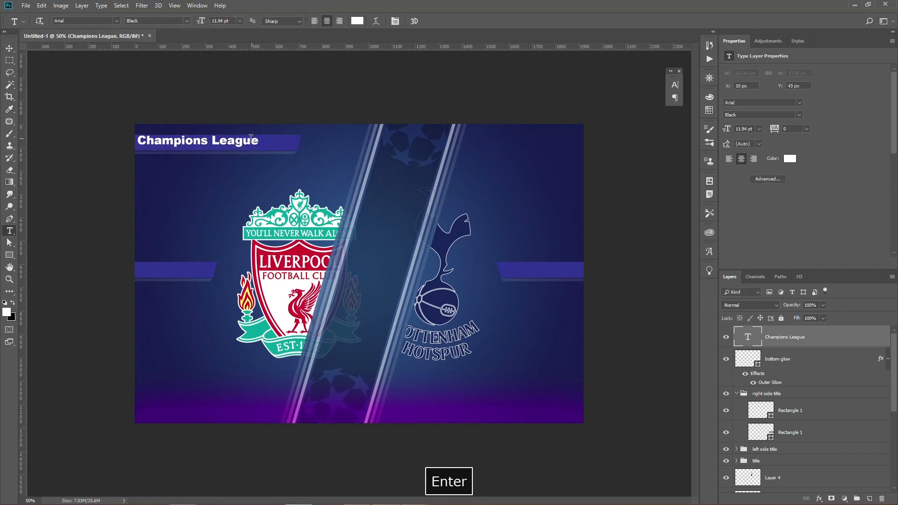
Nudge the Champions League text about 42 px right and 10 px down within its bar.
{"action": "key", "text": "v"}
{"action": "key", "text": "shift+Right"}
{"action": "key", "text": "shift+Right"}
{"action": "key", "text": "shift+Right"}
{"action": "key", "text": "shift+Right"}
{"action": "key", "text": "shift+Down"}
{"action": "key", "text": "Right"}
{"action": "key", "text": "Right"}
{"action": "key", "text": "Right"}
{"action": "key", "text": "Right"}
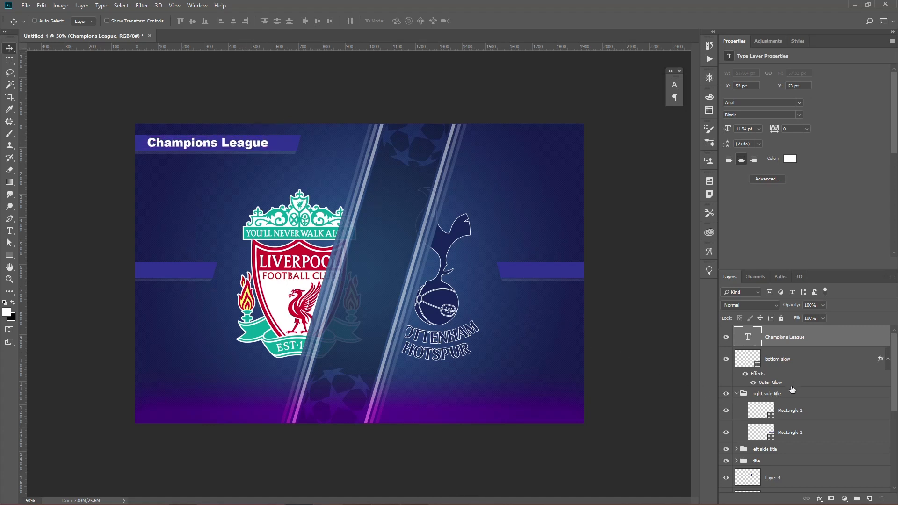
Centre the Champions League text vertically and horizontally on the purple rectangle of the "title" group.
{"action": "scroll", "coordinate": [791, 389], "scroll_direction": "down", "scroll_amount": 2}
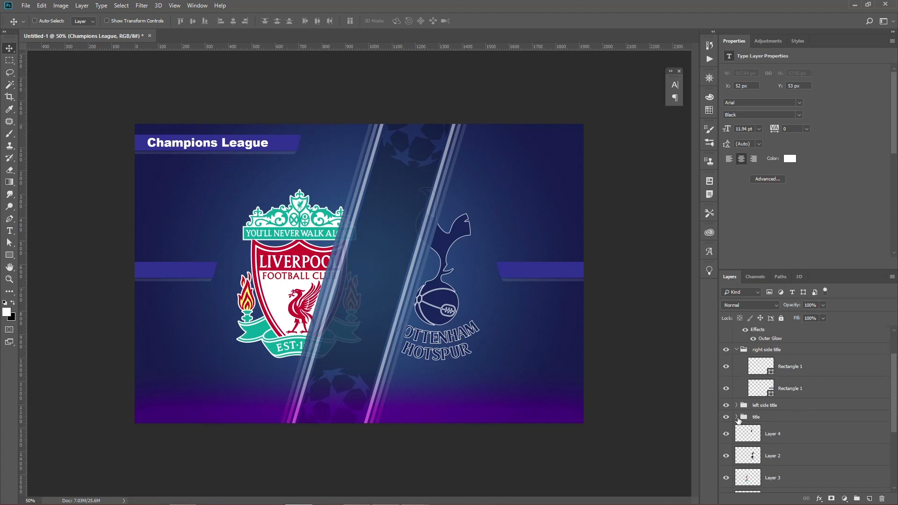
{"action": "left_click", "coordinate": [737, 417]}
{"action": "scroll", "coordinate": [767, 420], "scroll_direction": "down", "scroll_amount": 1}
{"action": "left_click", "coordinate": [762, 432], "text": "ctrl"}
{"action": "key", "text": "v"}
{"action": "left_click", "coordinate": [193, 21]}
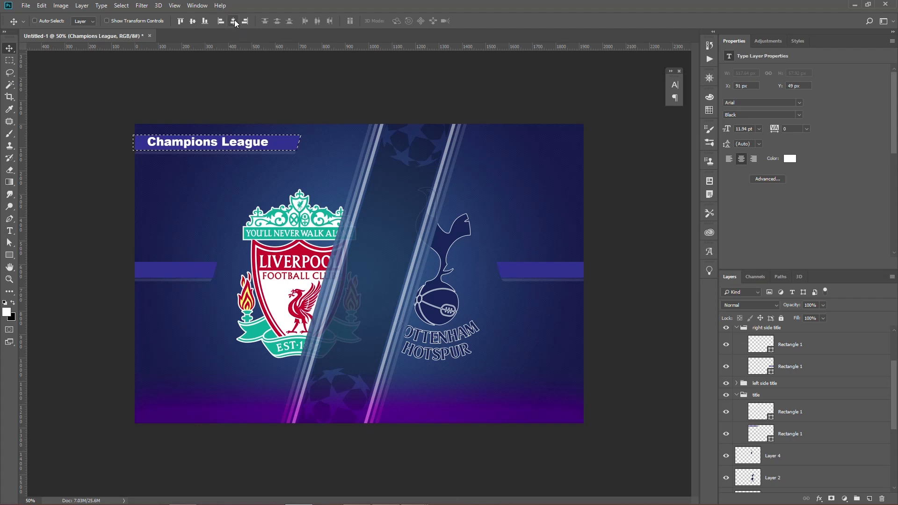
{"action": "left_click", "coordinate": [233, 21]}
{"action": "key", "text": "ctrl+d"}
Nudge the Champions League text about 6 px down and 2 px left.
{"action": "key", "text": "Down"}
{"action": "key", "text": "Down"}
{"action": "key", "text": "Down"}
{"action": "key", "text": "Down"}
{"action": "key", "text": "Down"}
{"action": "key", "text": "Down"}
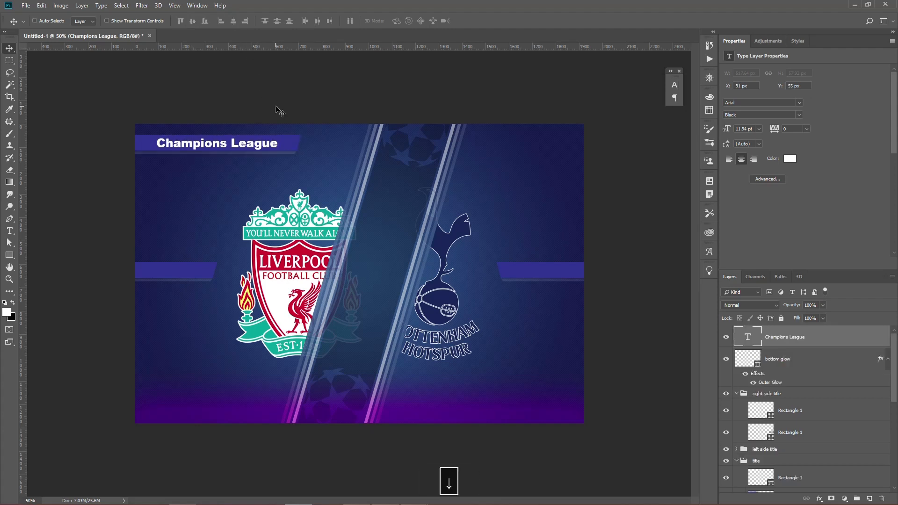
{"action": "key", "text": "Left"}
{"action": "key", "text": "Left"}
{"action": "key", "text": "Down"}
{"action": "key", "text": "Down"}
{"action": "key", "text": "Up"}
{"action": "key", "text": "Up"}
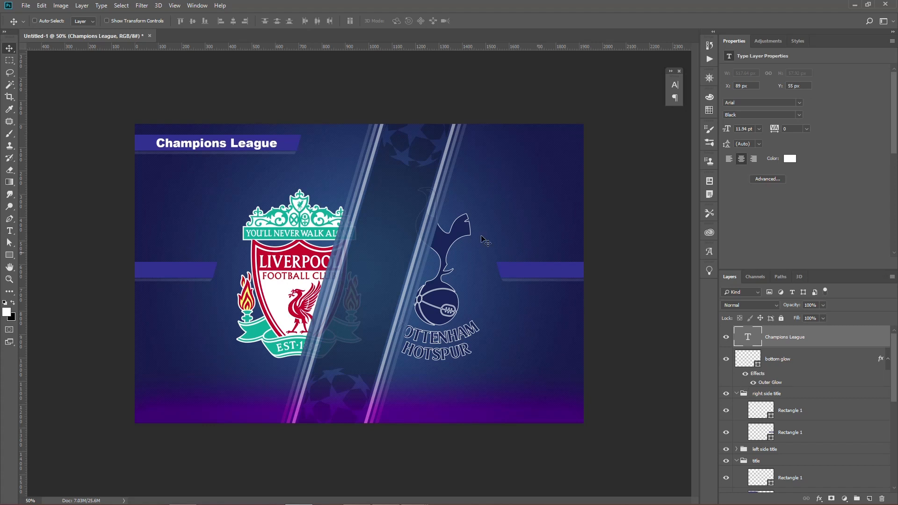
Duplicate the Champions League text straight down onto the bar beside the Liverpool crest and change the copy to "FINAL".
{"action": "left_click_drag", "start_coordinate": [247, 146], "coordinate": [286, 271]}
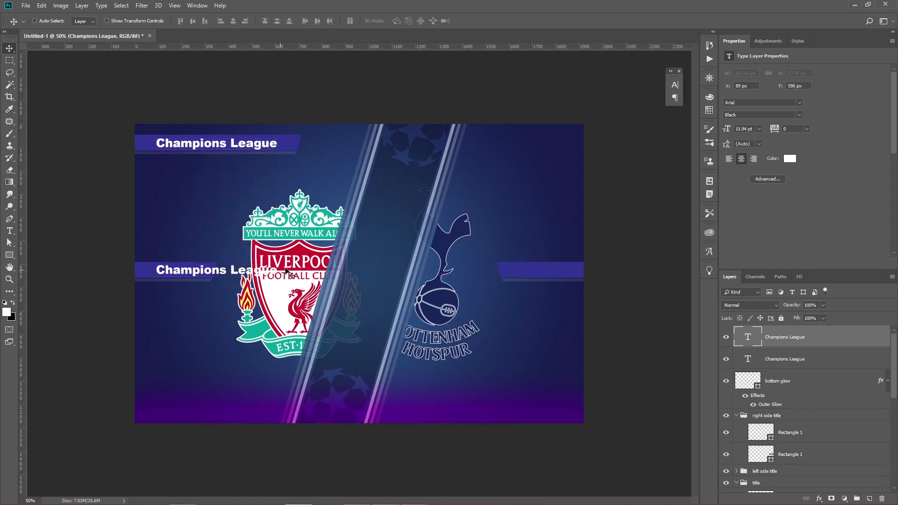
{"action": "key", "text": "t"}
{"action": "left_click", "coordinate": [247, 271]}
{"action": "key", "text": "ctrl+a"}
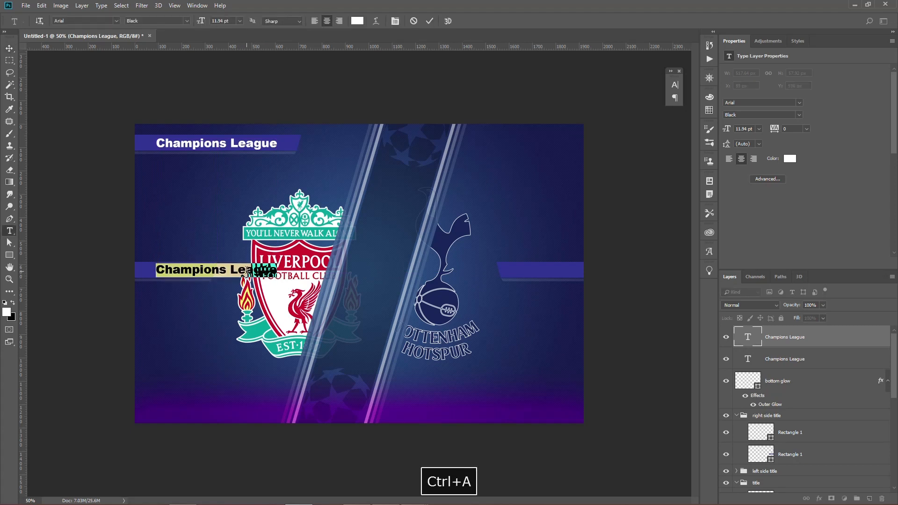
{"action": "type", "text": "FINAL"}
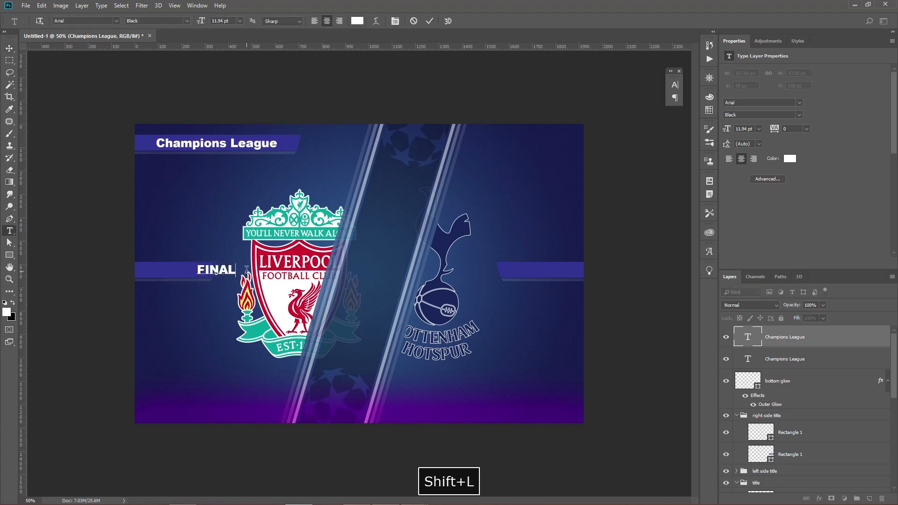
{"action": "key", "text": "Return"}
Move FINAL left inside its bar to line up with the start of Champions League, and nudge it about 4 px down.
{"action": "key", "text": "v"}
{"action": "key", "text": "shift+Left"}
{"action": "key", "text": "shift+Left"}
{"action": "key", "text": "shift+Left"}
{"action": "key", "text": "shift+Left"}
{"action": "key", "text": "shift+Left"}
{"action": "key", "text": "shift+Left"}
{"action": "key", "text": "shift+Left"}
{"action": "key", "text": "shift+Left"}
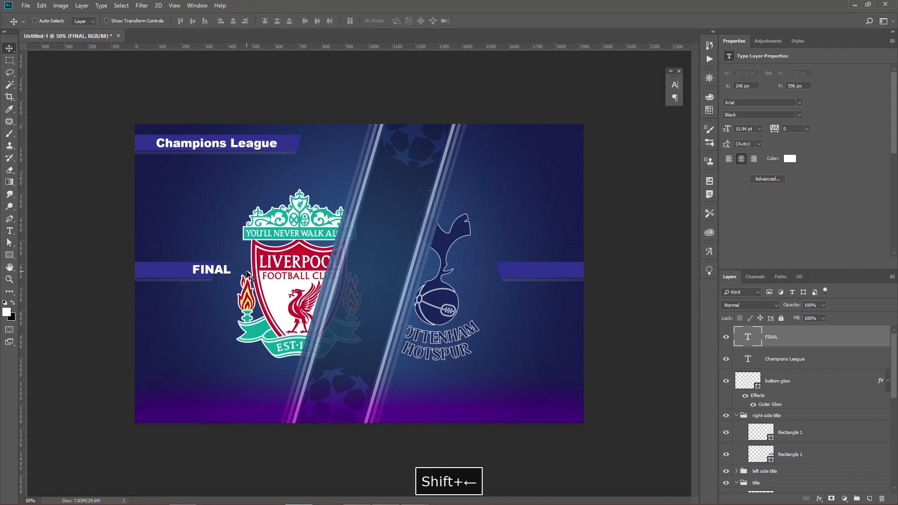
{"action": "key", "text": "shift+Left"}
{"action": "key", "text": "shift+Left"}
{"action": "key", "text": "shift+Left"}
{"action": "key", "text": "shift+Left"}
{"action": "key", "text": "shift+Left"}
{"action": "key", "text": "shift+Left"}
{"action": "key", "text": "shift+Left"}
{"action": "key", "text": "shift+Left"}
{"action": "key", "text": "shift+Left"}
{"action": "key", "text": "shift+Left"}
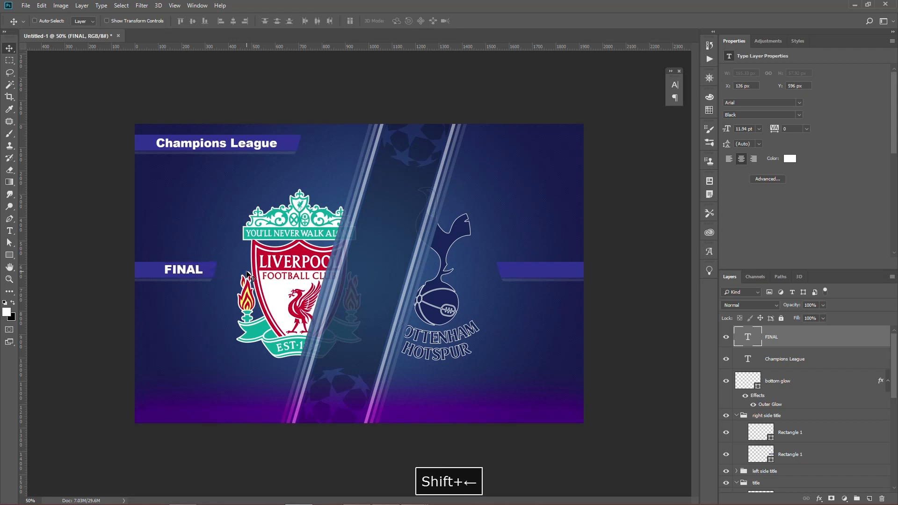
{"action": "key", "text": "Down"}
{"action": "key", "text": "Down"}
{"action": "key", "text": "Down"}
{"action": "key", "text": "Down"}
{"action": "key", "text": "Right"}
{"action": "key", "text": "Right"}
{"action": "key", "text": "Right"}
{"action": "key", "text": "Right"}
Duplicate FINAL across onto the bar beside the Tottenham crest, change the copy to "2019", and nudge it slightly left.
{"action": "left_click_drag", "start_coordinate": [192, 275], "coordinate": [561, 276]}
{"action": "key", "text": "t"}
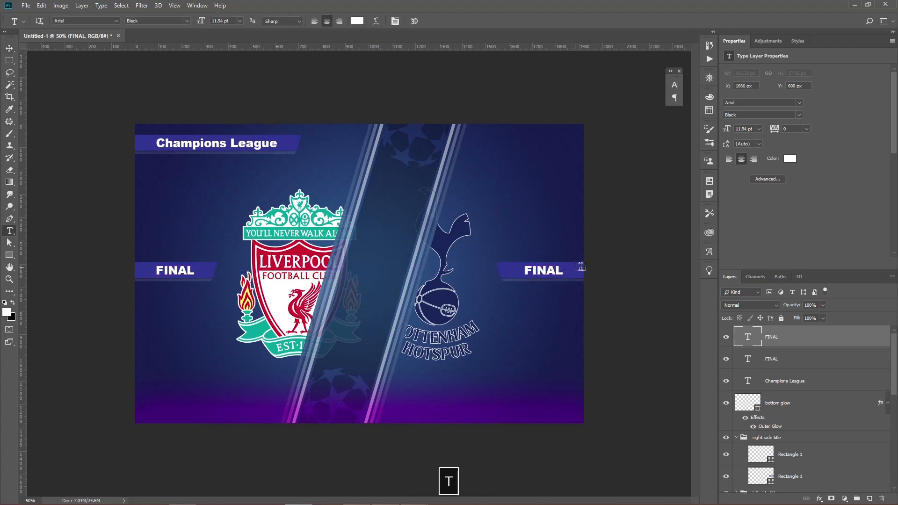
{"action": "key", "text": "Return"}
{"action": "type", "text": "2019"}
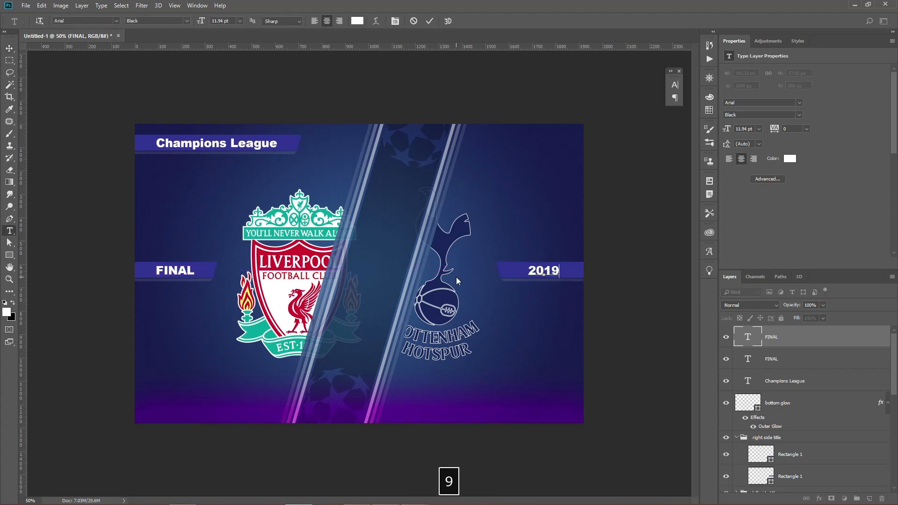
{"action": "key", "text": "KP_Enter"}
{"action": "key", "text": "v"}
{"action": "key", "text": "Left"}
{"action": "key", "text": "Left"}
{"action": "key", "text": "Left"}
{"action": "key", "text": "Left"}
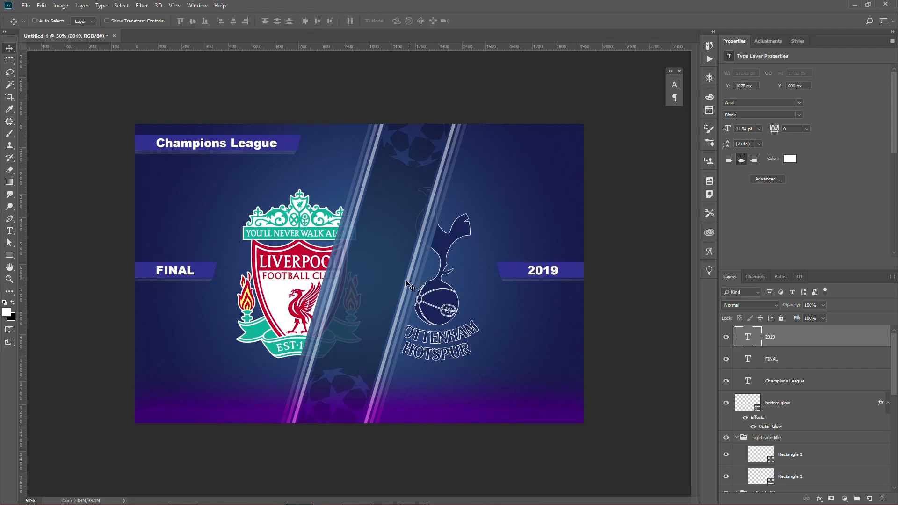
Duplicate the 2019 text onto the middle of the diagonal band and change the copy to "VS".
{"action": "left_click_drag", "start_coordinate": [536, 272], "coordinate": [307, 279]}
{"action": "key", "text": "t"}
{"action": "type", "text": "VS"}
{"action": "key", "text": "Return"}
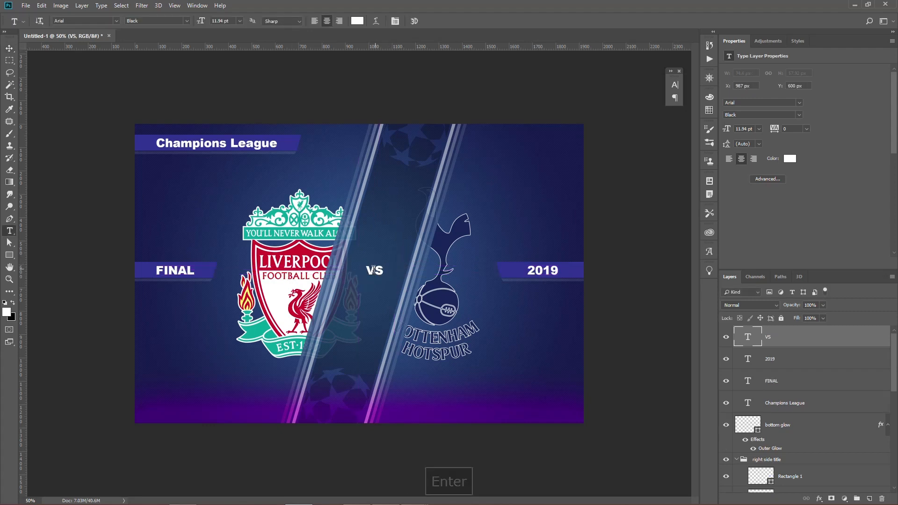
Set the font size of the VS text to 30 pt.
{"action": "key", "text": "ctrl+a"}
{"action": "left_click", "coordinate": [227, 22]}
{"action": "type", "text": "30"}
{"action": "key", "text": "Return"}
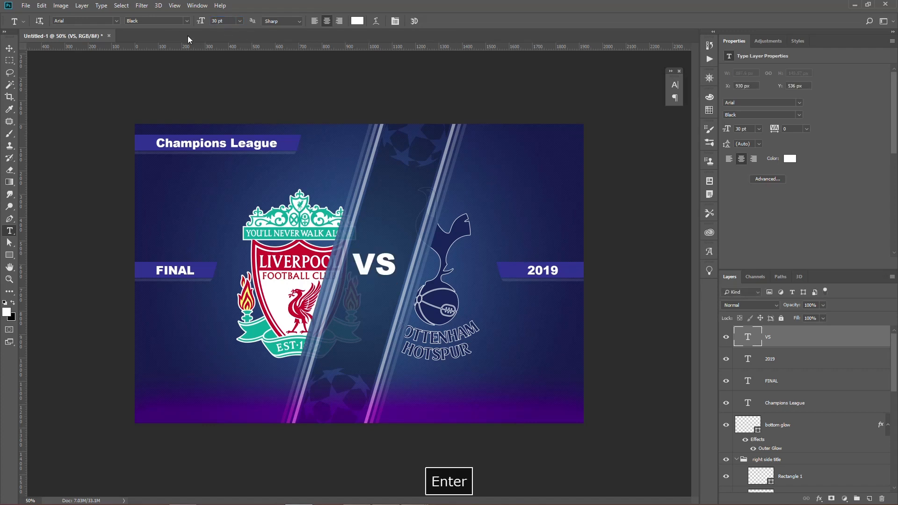
Move the VS text about 40 px down and 6 px right to centre it between the band's side lines.
{"action": "key", "text": "v"}
{"action": "left_click_drag", "start_coordinate": [386, 257], "coordinate": [387, 262]}
{"action": "key", "text": "Right"}
{"action": "key", "text": "Right"}
{"action": "key", "text": "Right"}
{"action": "key", "text": "Right"}
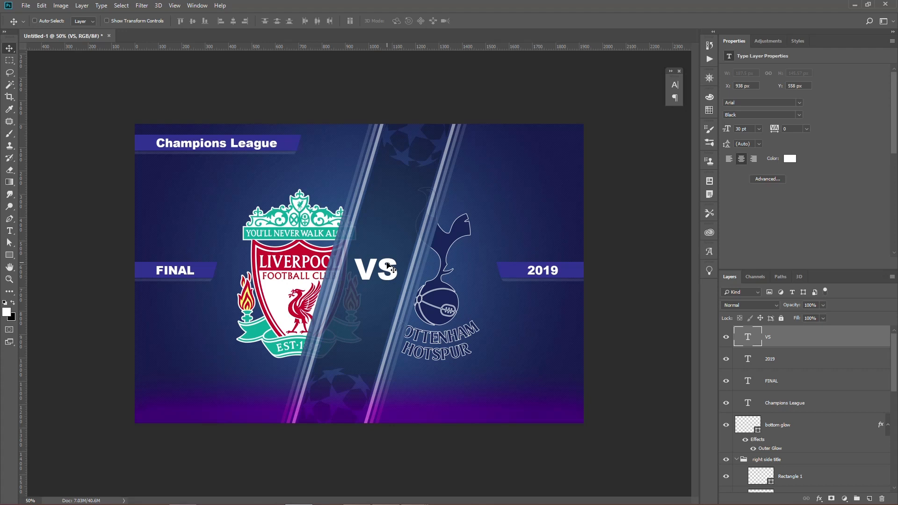
{"action": "key", "text": "Down"}
{"action": "key", "text": "Down"}
{"action": "key", "text": "Down"}
{"action": "key", "text": "Down"}
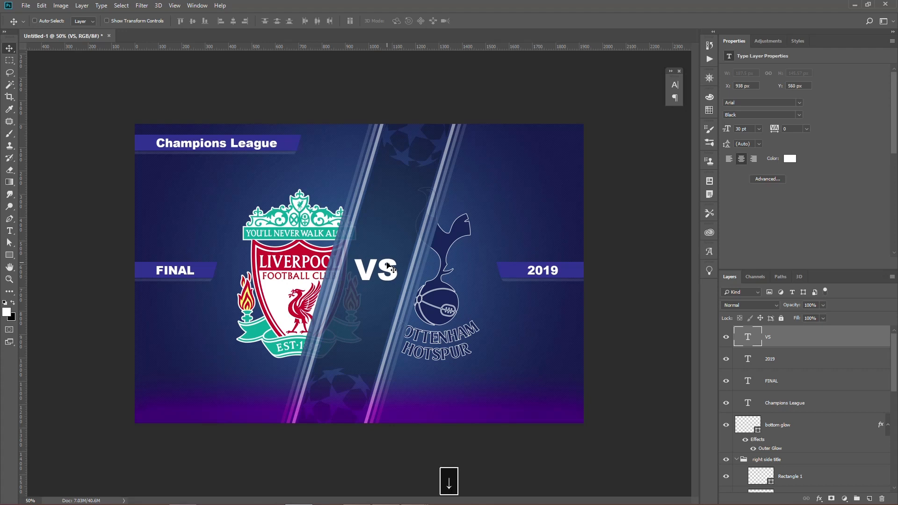
{"action": "key", "text": "Down"}
{"action": "key", "text": "Down"}
{"action": "key", "text": "Down"}
{"action": "key", "text": "Down"}
{"action": "key", "text": "Down"}
{"action": "key", "text": "Down"}
{"action": "key", "text": "Down"}
{"action": "key", "text": "Down"}
{"action": "key", "text": "Down"}
{"action": "key", "text": "Down"}
{"action": "key", "text": "Down"}
{"action": "key", "text": "Down"}
{"action": "key", "text": "Down"}
{"action": "key", "text": "Down"}
{"action": "key", "text": "Left"}
{"action": "key", "text": "Left"}
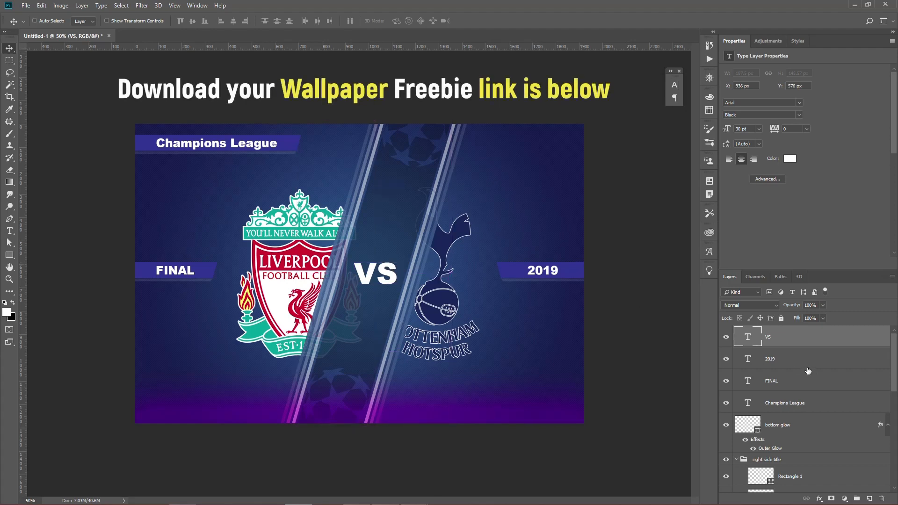
Group the VS, 2019, FINAL and Champions League text layers and name the group "text".
{"action": "left_click", "coordinate": [818, 403], "text": "shift"}
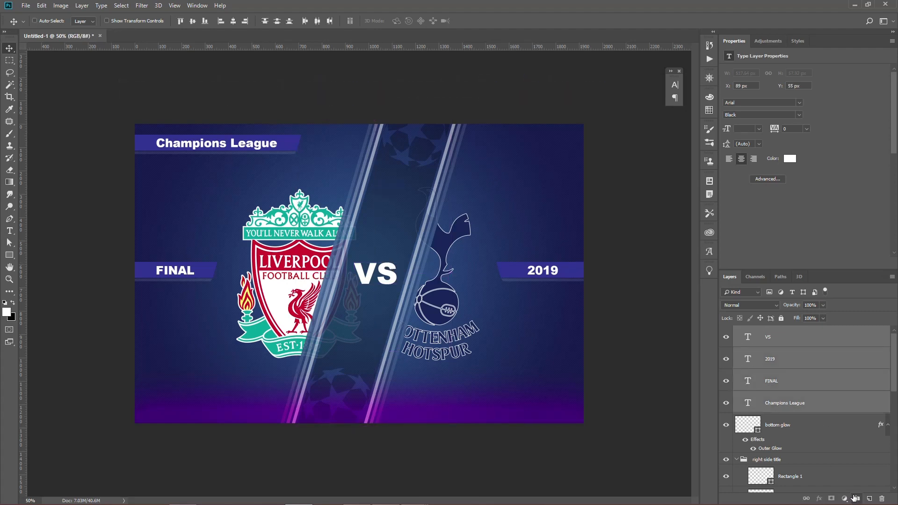
{"action": "key", "text": "ctrl+g"}
{"action": "double_click", "coordinate": [760, 331]}
{"action": "type", "text": "t"}
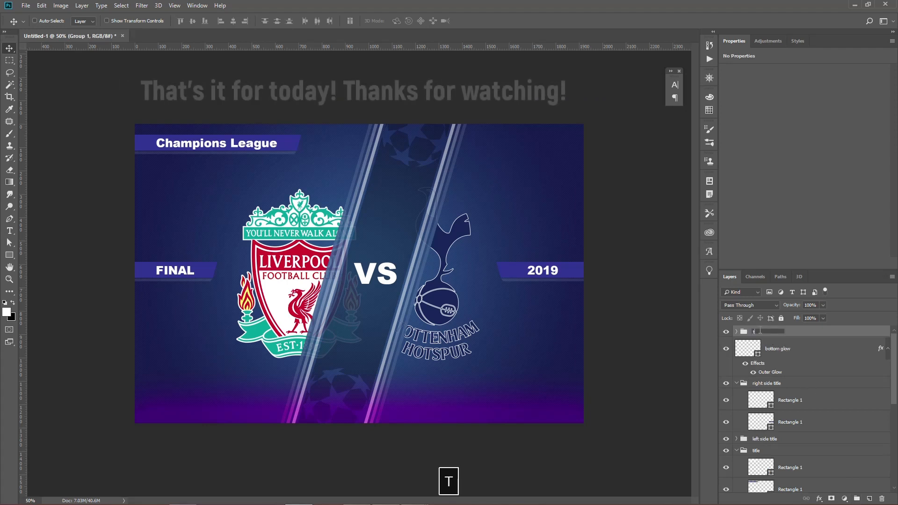
{"action": "type", "text": "ext"}
{"action": "key", "text": "Return"}
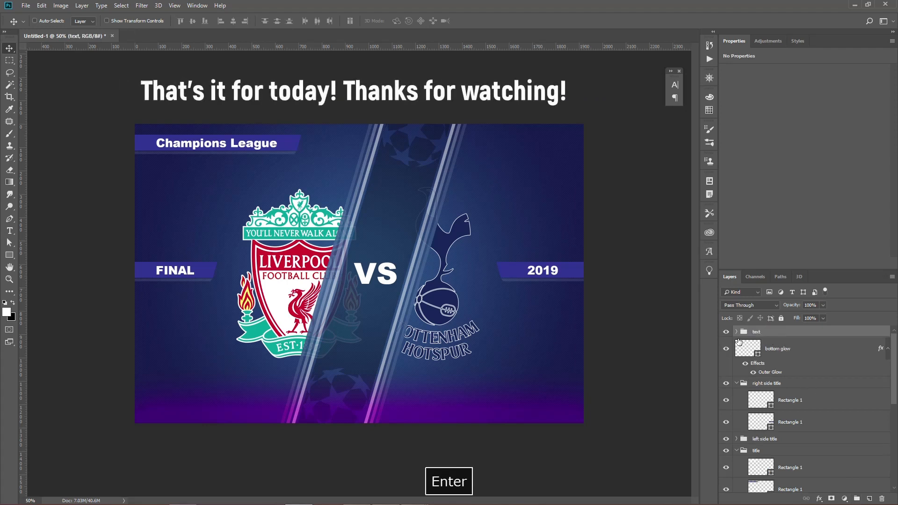
Collapse the right side title and title groups, and group Layers 1 to 4 under the name "logos".
{"action": "left_click", "coordinate": [736, 383]}
{"action": "left_click", "coordinate": [736, 406]}
{"action": "scroll", "coordinate": [747, 399], "scroll_direction": "down", "scroll_amount": 1}
{"action": "left_click", "coordinate": [793, 399]}
{"action": "left_click", "coordinate": [804, 466], "text": "shift"}
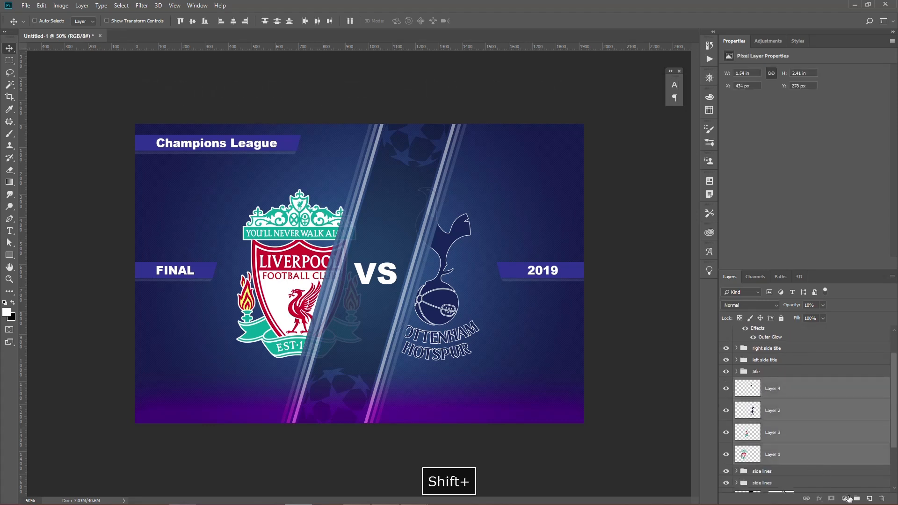
{"action": "key", "text": "ctrl+g"}
{"action": "double_click", "coordinate": [761, 393]}
{"action": "type", "text": "logos"}
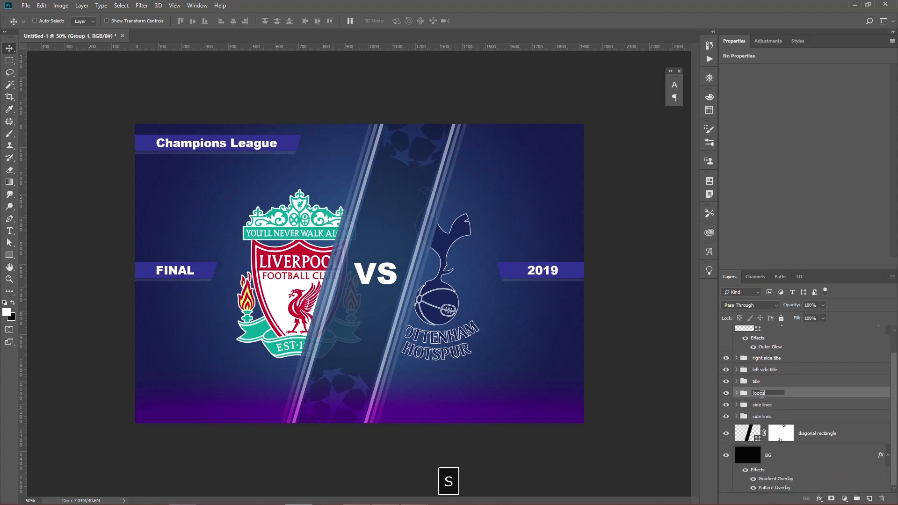
{"action": "key", "text": "Return"}
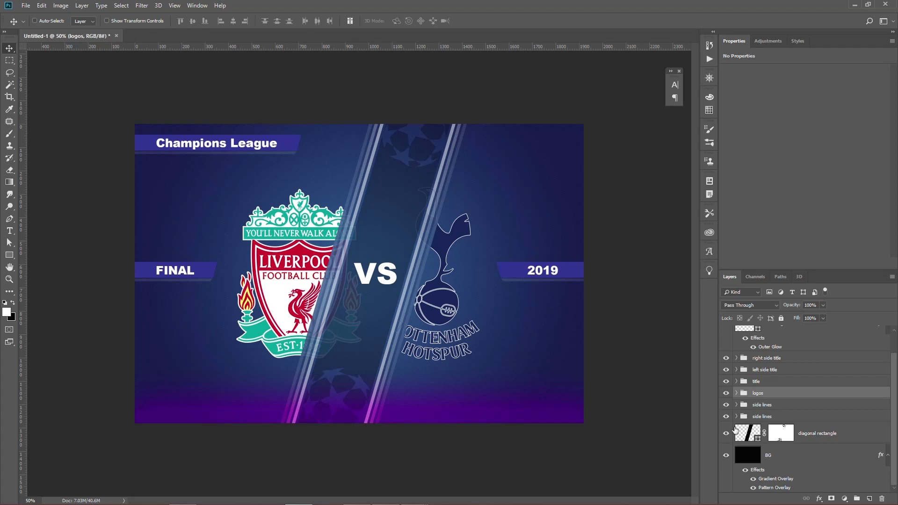
{"action": "scroll", "coordinate": [771, 377], "scroll_direction": "up", "scroll_amount": 2}
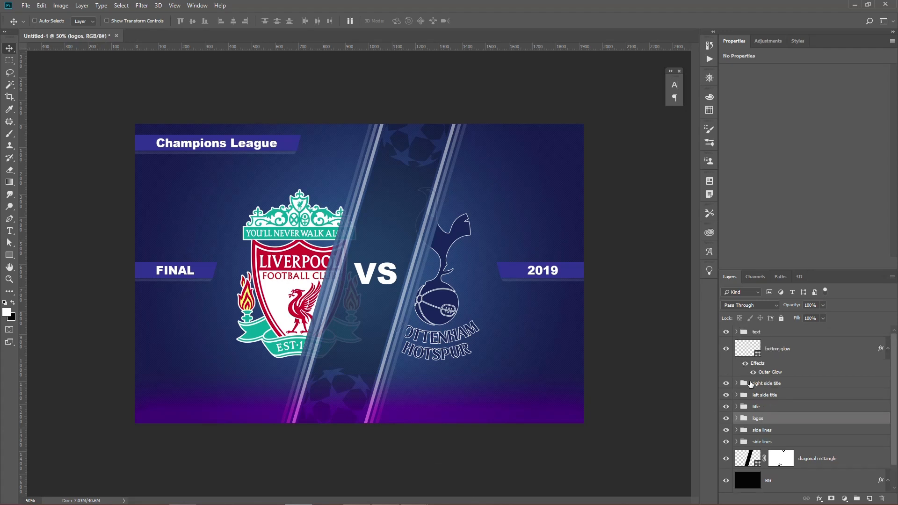
{"action": "scroll", "coordinate": [750, 383], "scroll_direction": "down", "scroll_amount": 1}
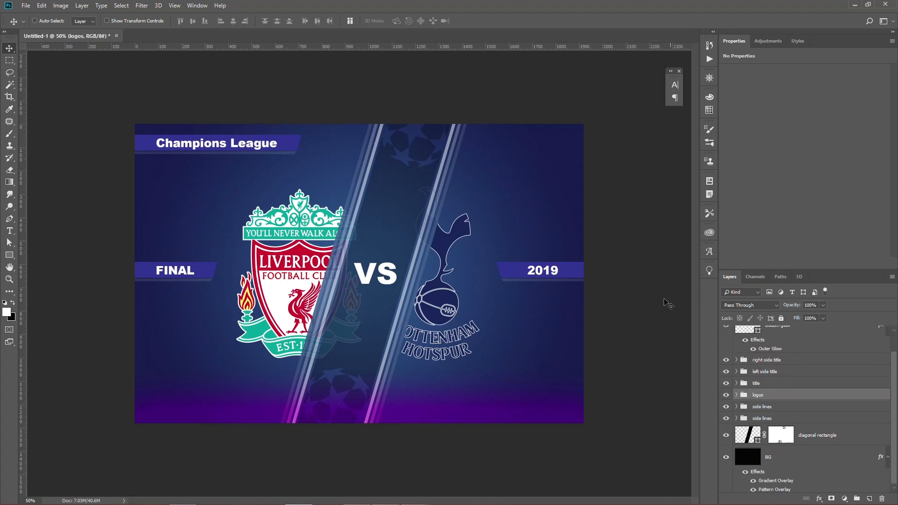